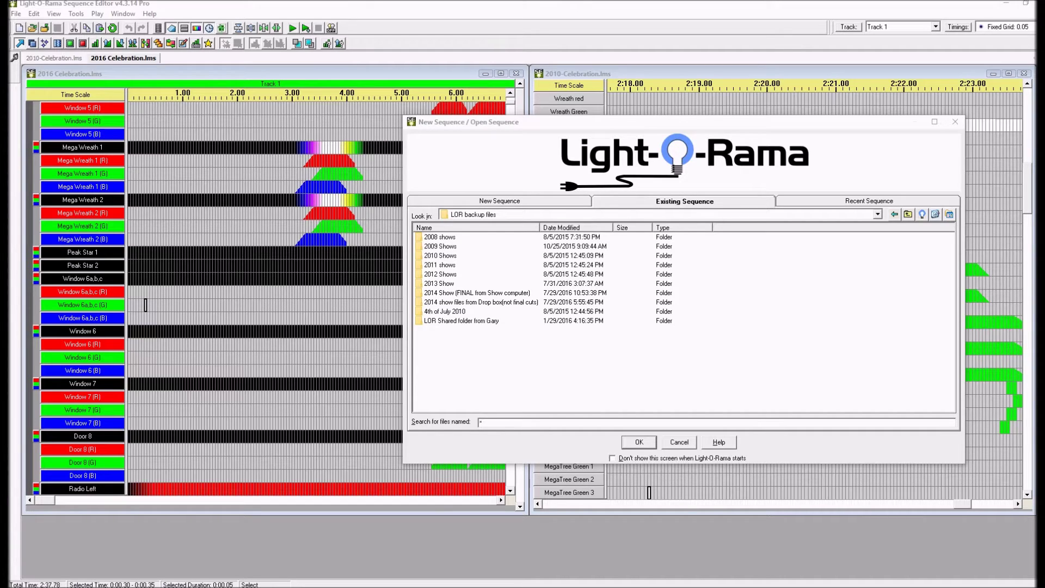
# Browse the backup files to the 2010 Shows folder and look through the sequences stored in its Sequences folder.
pyautogui.moveTo(563, 119); pyautogui.dragTo(479, 99)
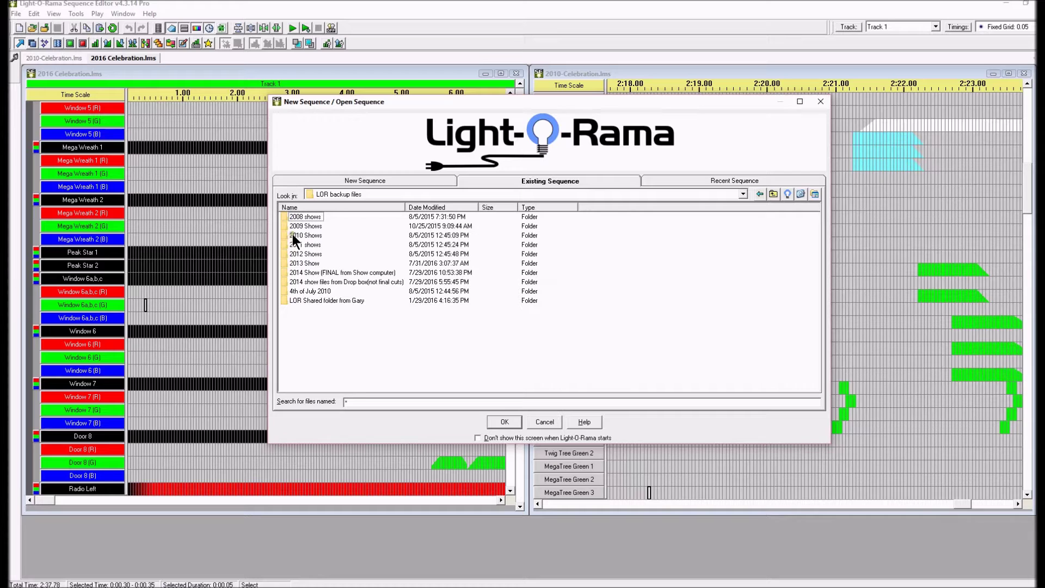
pyautogui.doubleClick(296, 235)
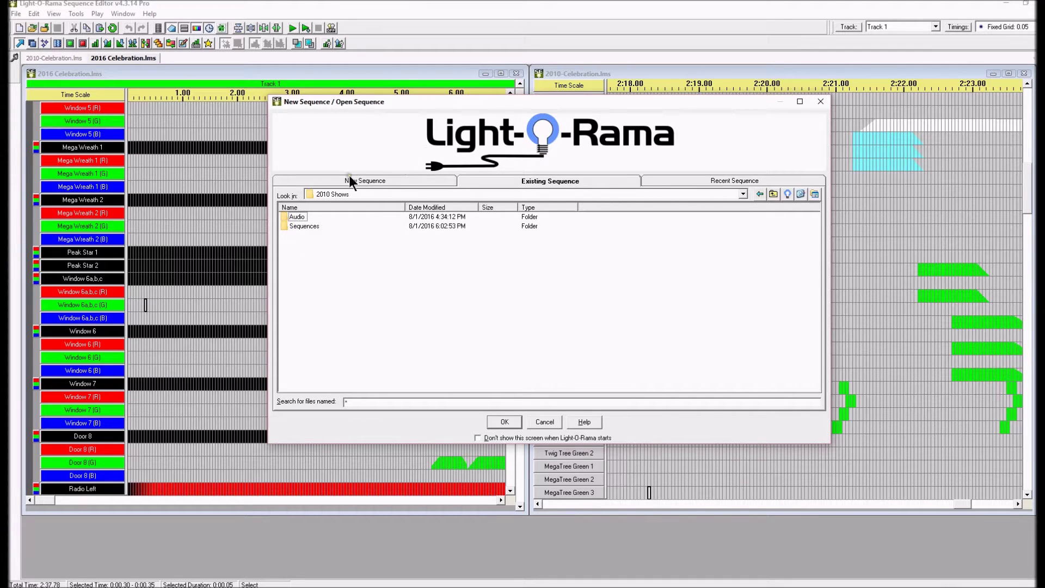
pyautogui.moveTo(401, 101); pyautogui.dragTo(130, 129)
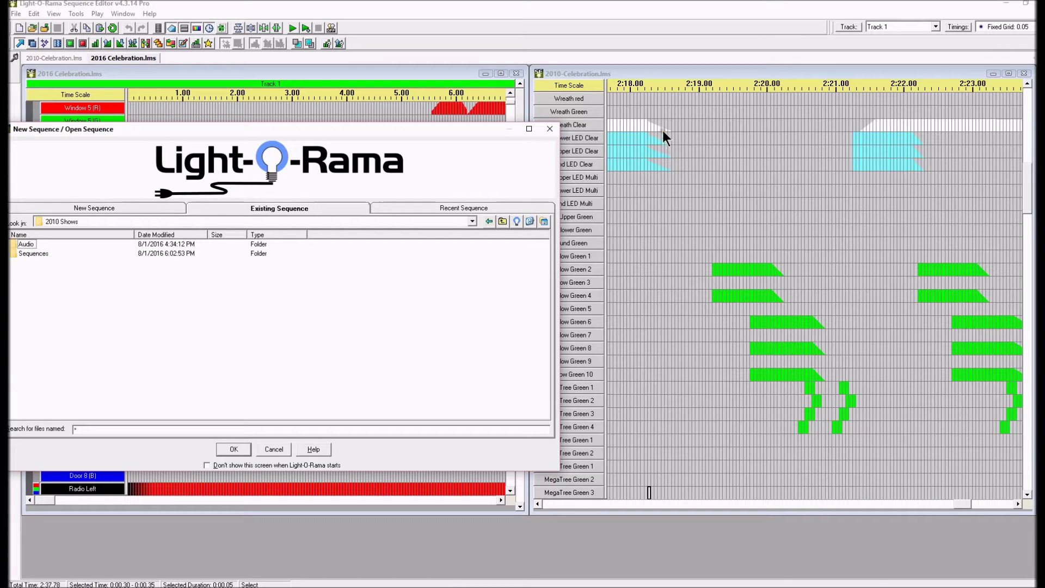
pyautogui.moveTo(390, 134); pyautogui.dragTo(731, 172)
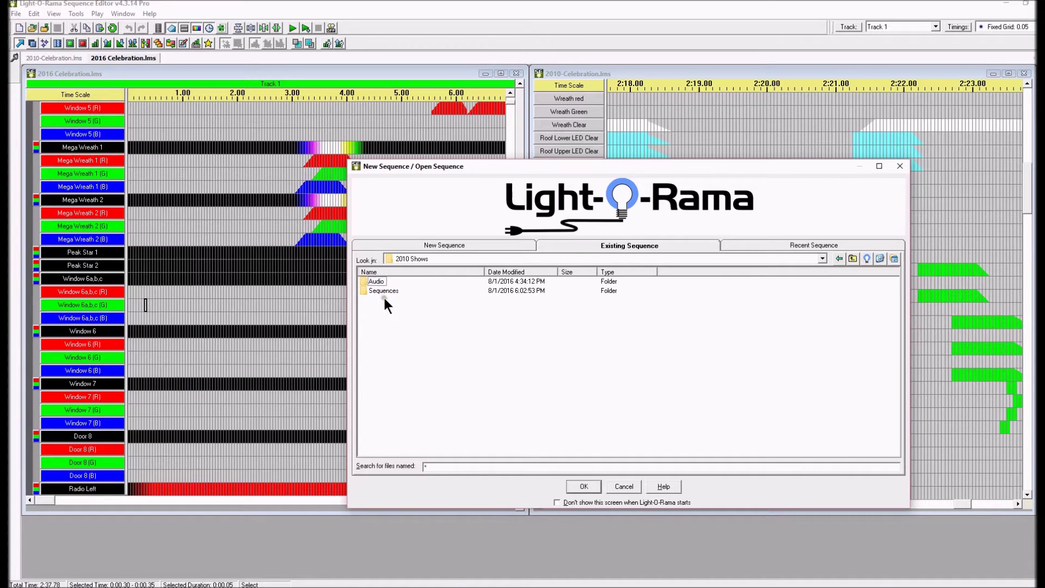
pyautogui.click(365, 290)
pyautogui.doubleClick(365, 290)
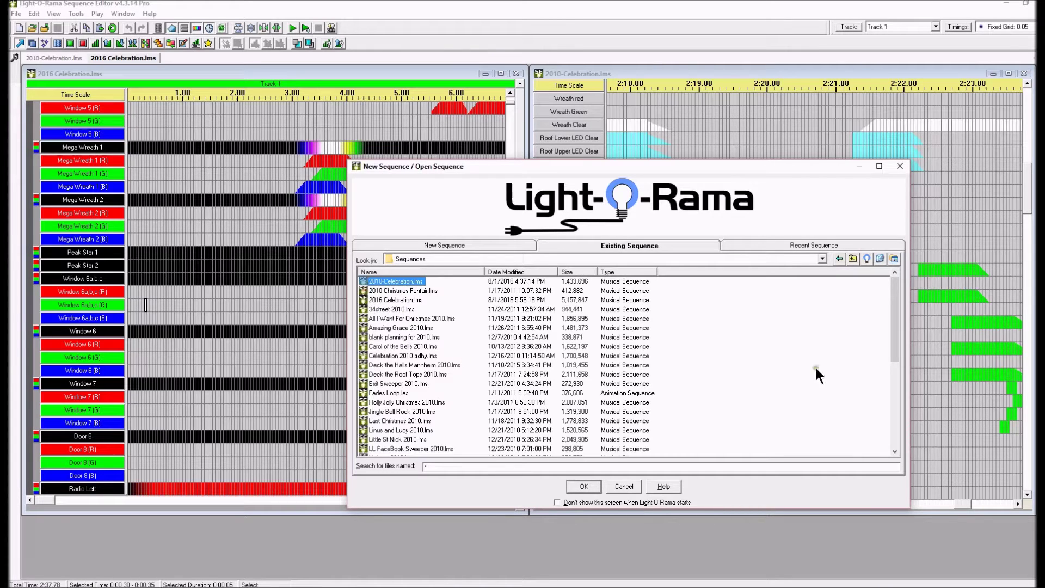
pyautogui.moveTo(893, 305); pyautogui.dragTo(907, 323)
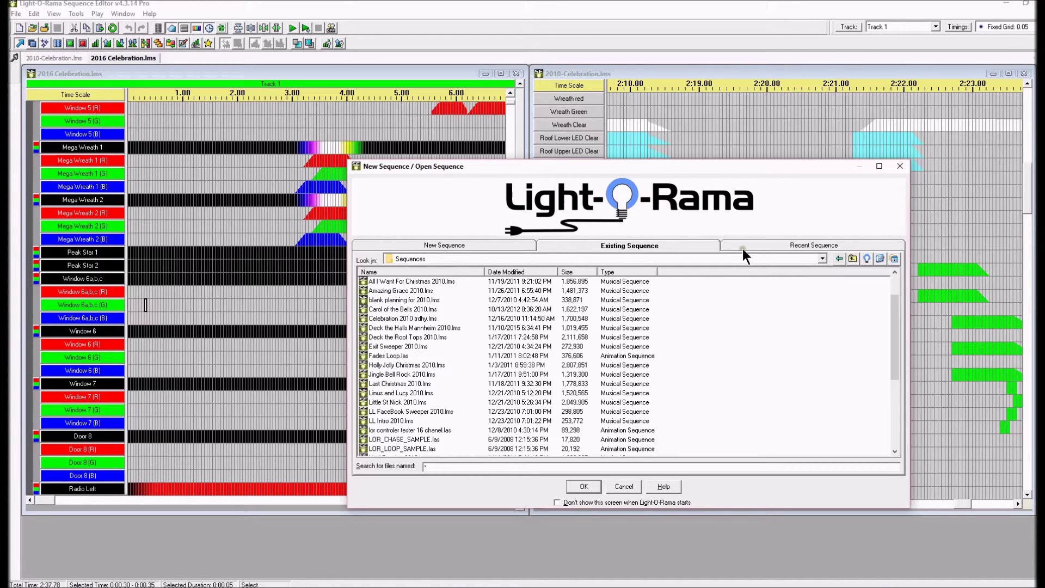
# Go back up to the LOR backup files folder and check how the 2009 Shows folder is organised.
pyautogui.click(852, 260)
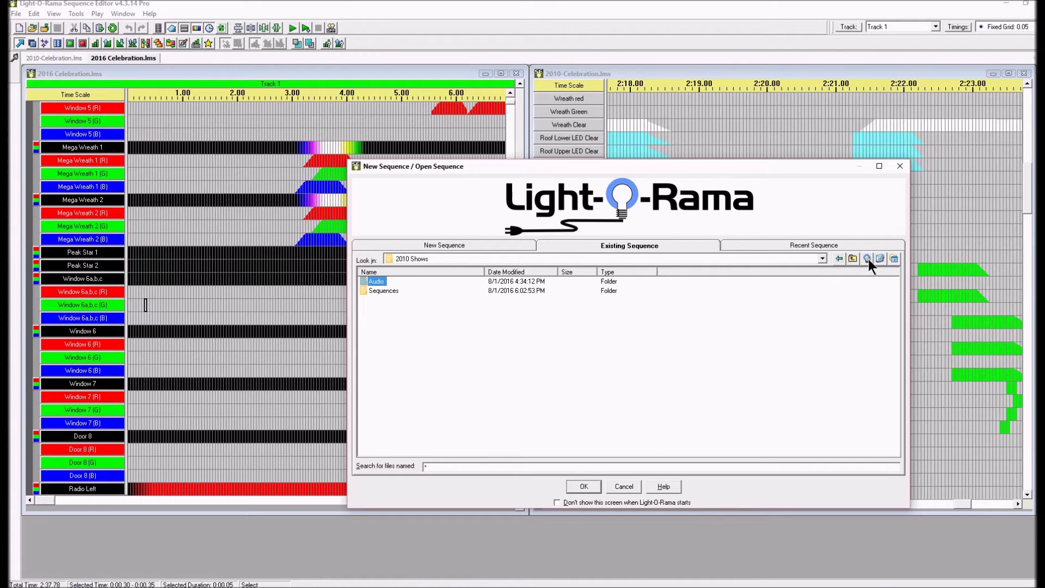
pyautogui.click(852, 259)
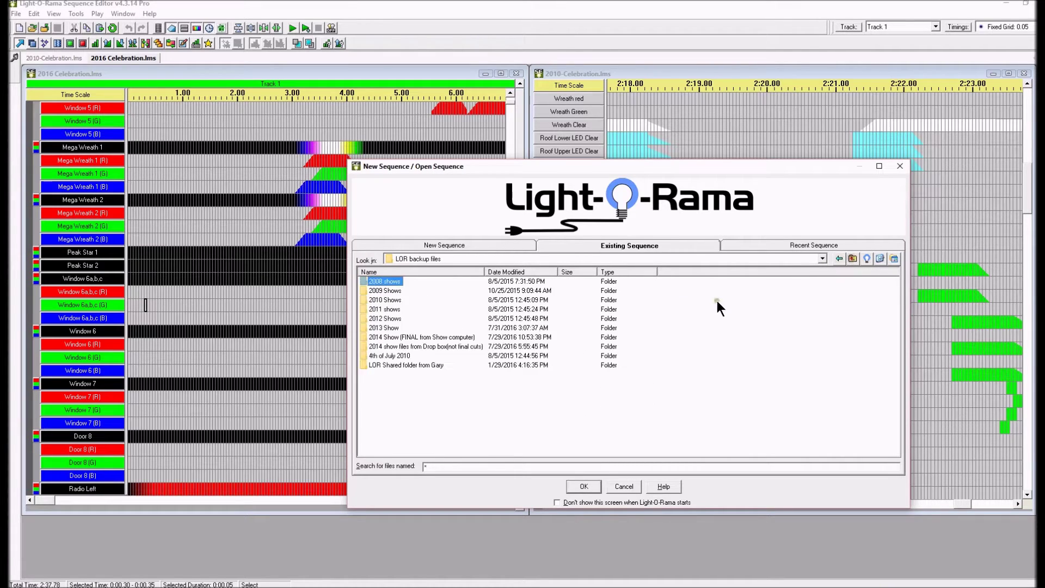
pyautogui.doubleClick(383, 289)
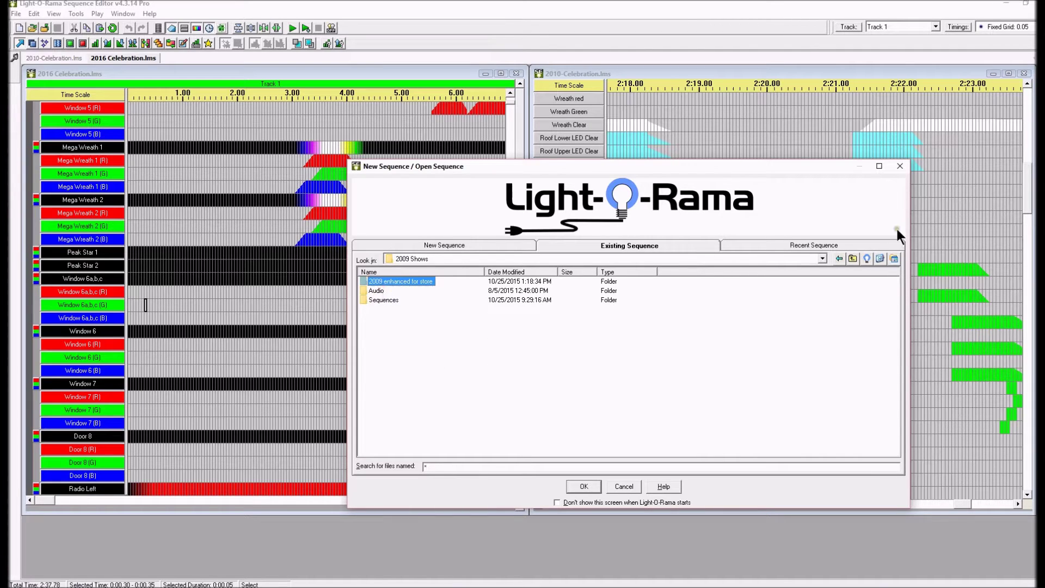
pyautogui.click(852, 260)
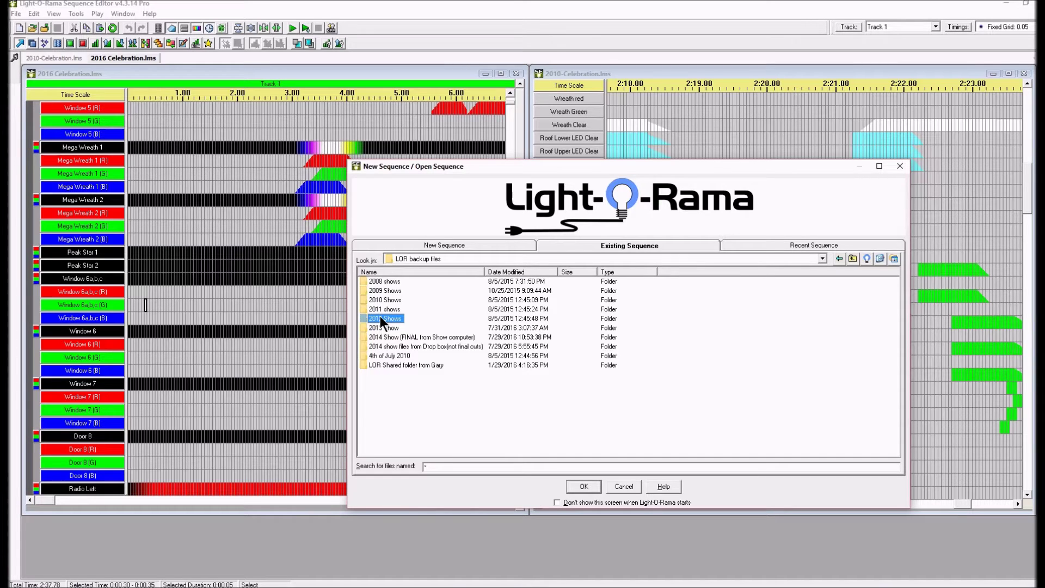
pyautogui.moveTo(512, 166); pyautogui.dragTo(230, 221)
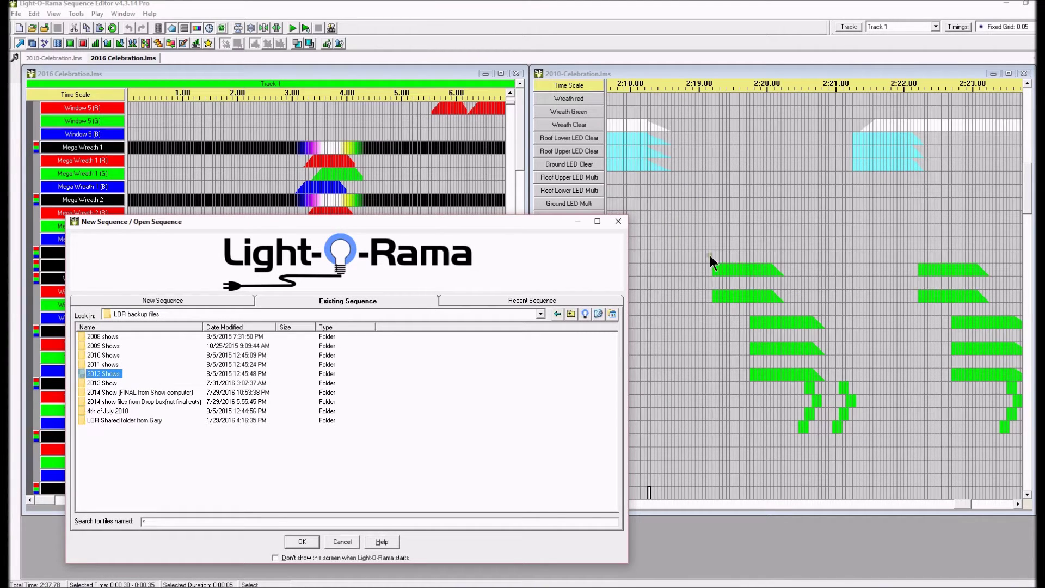
pyautogui.moveTo(430, 224); pyautogui.dragTo(662, 172)
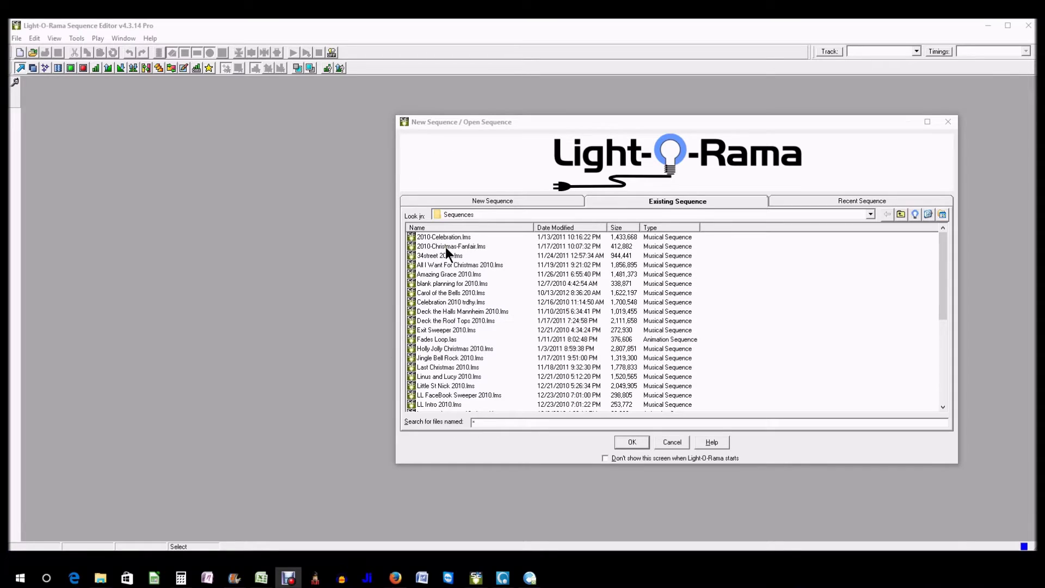
# Open the existing musical sequence 2010-Celebration.lms from the Sequences folder.
pyautogui.click(434, 238)
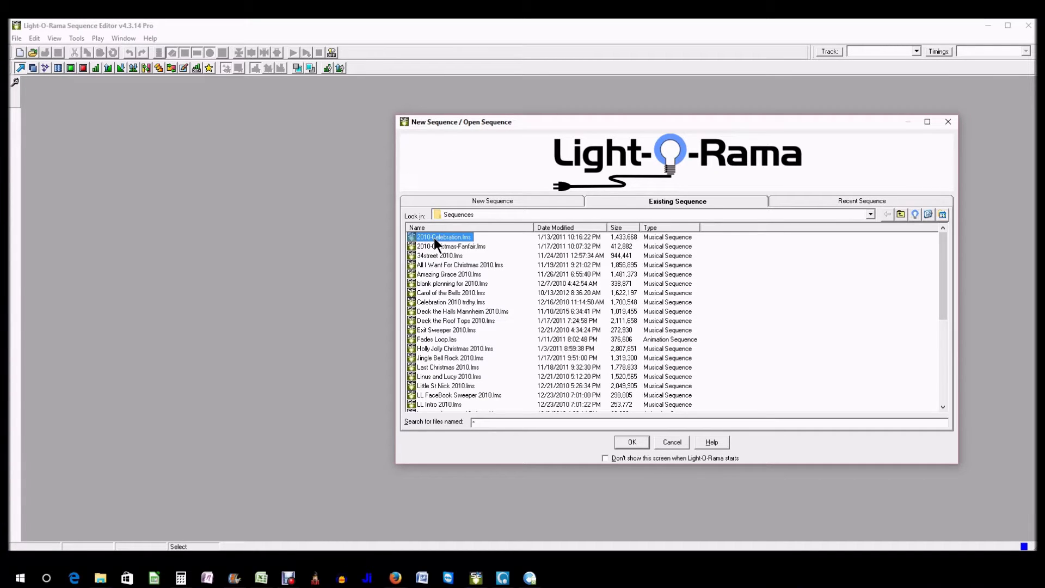
pyautogui.doubleClick(434, 237)
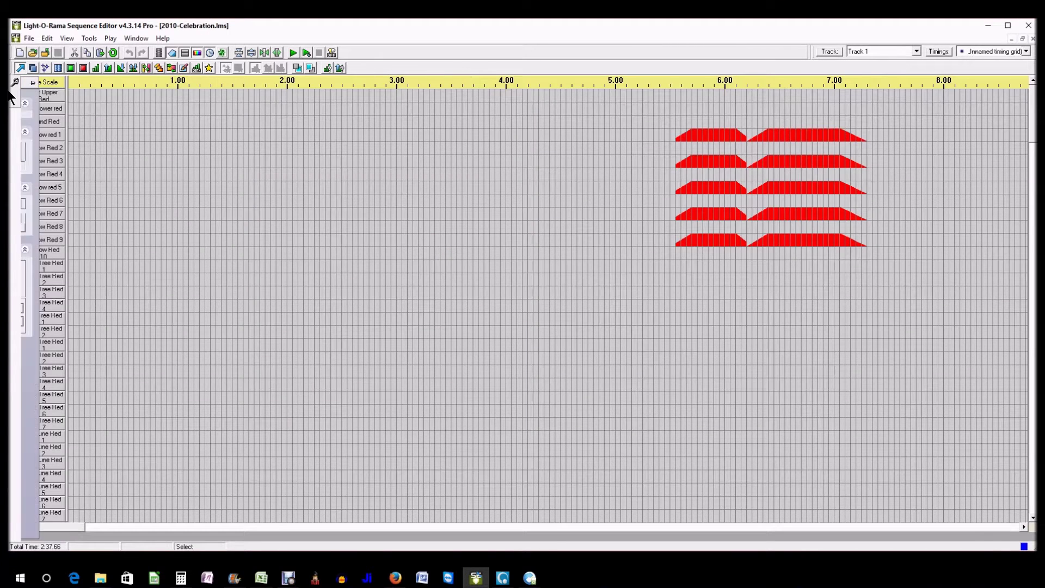
pyautogui.moveTo(15, 90)
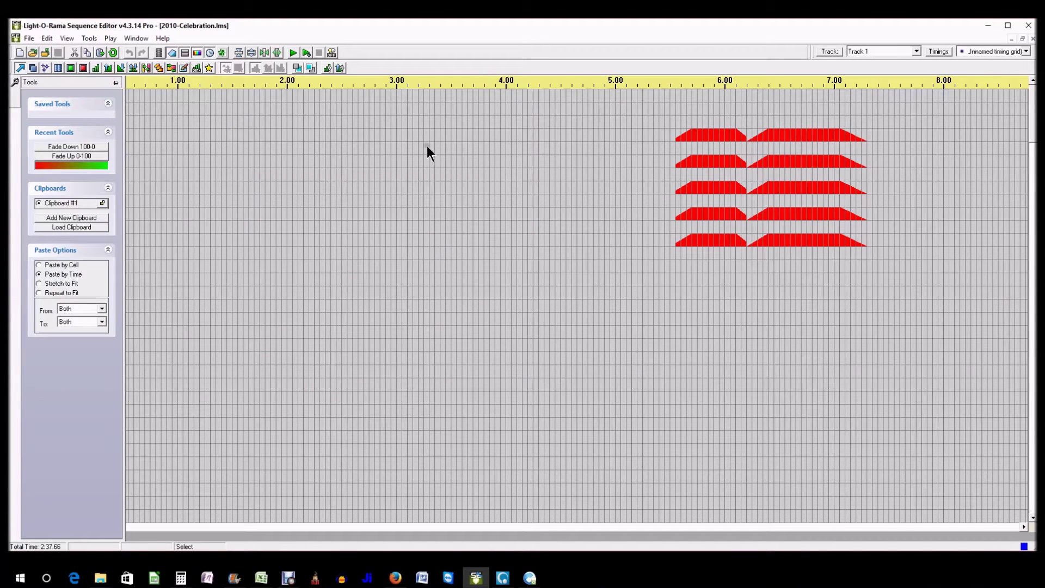
# Start choosing a media file for the sequence and paste the copied Celebration.mp3 into the Light-O-Rama Audio folder.
pyautogui.click(43, 36)
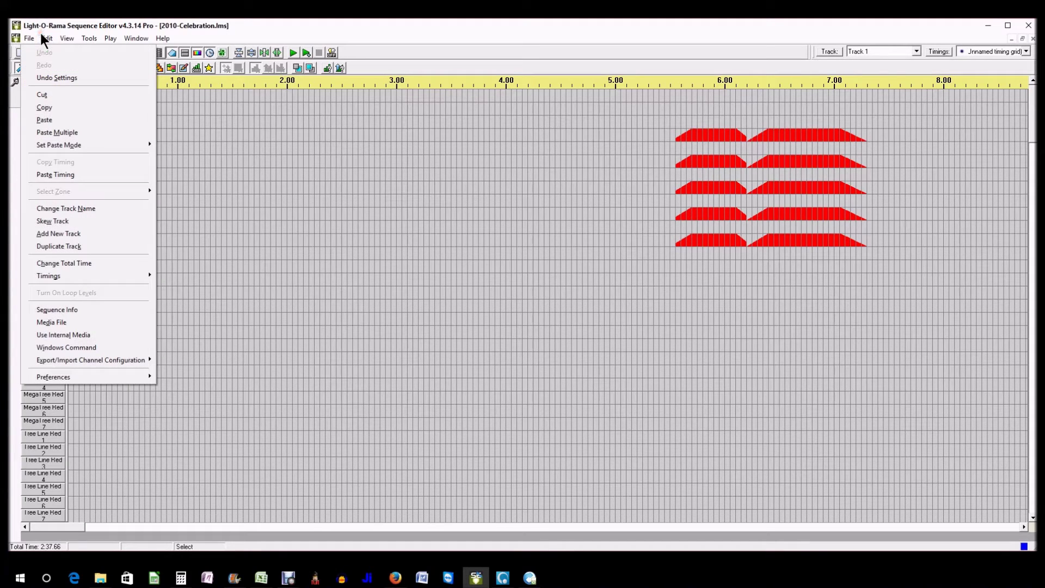
pyautogui.click(77, 322)
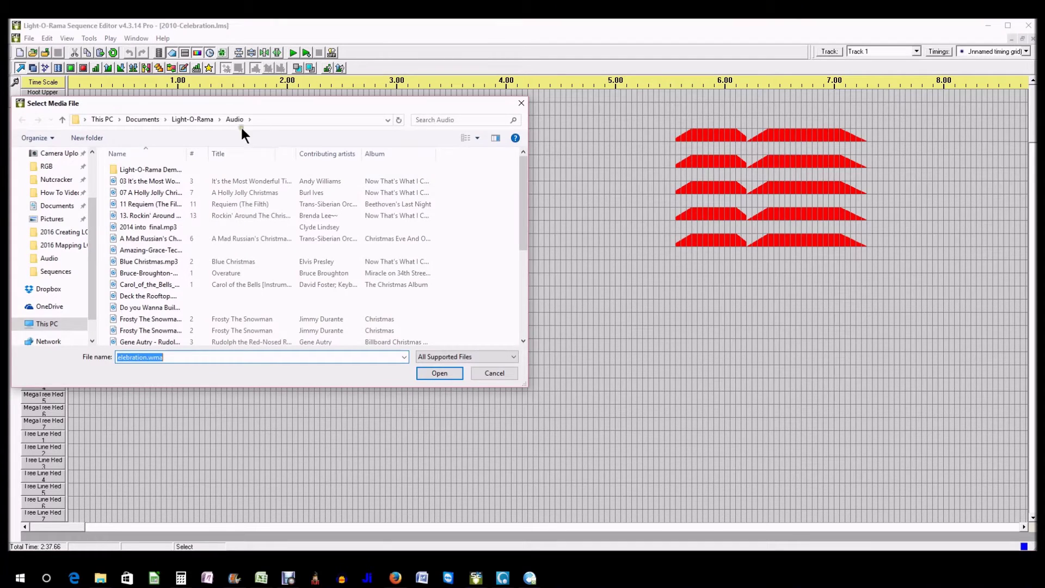
pyautogui.rightClick(319, 176)
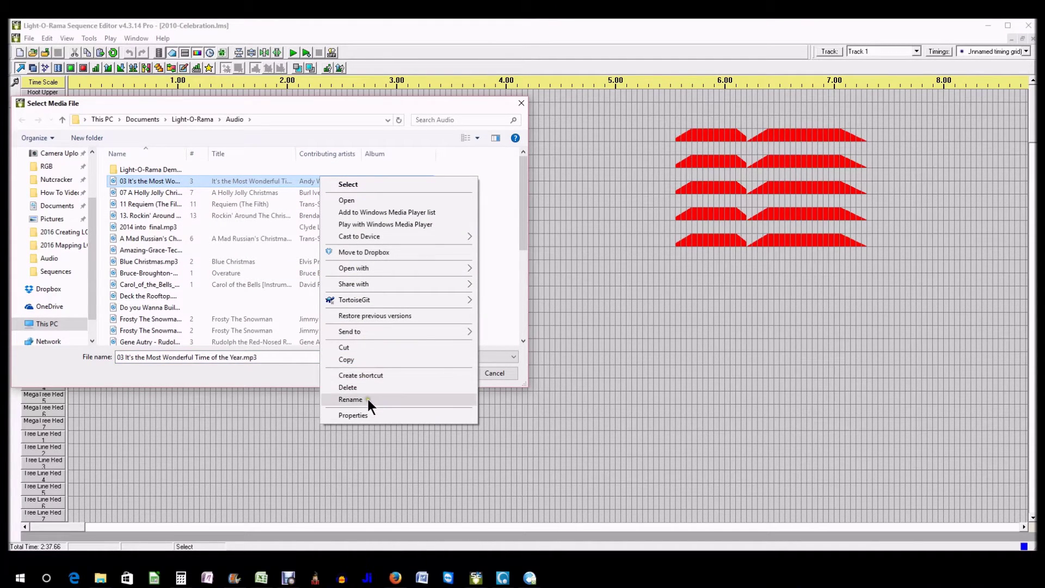
pyautogui.rightClick(455, 169)
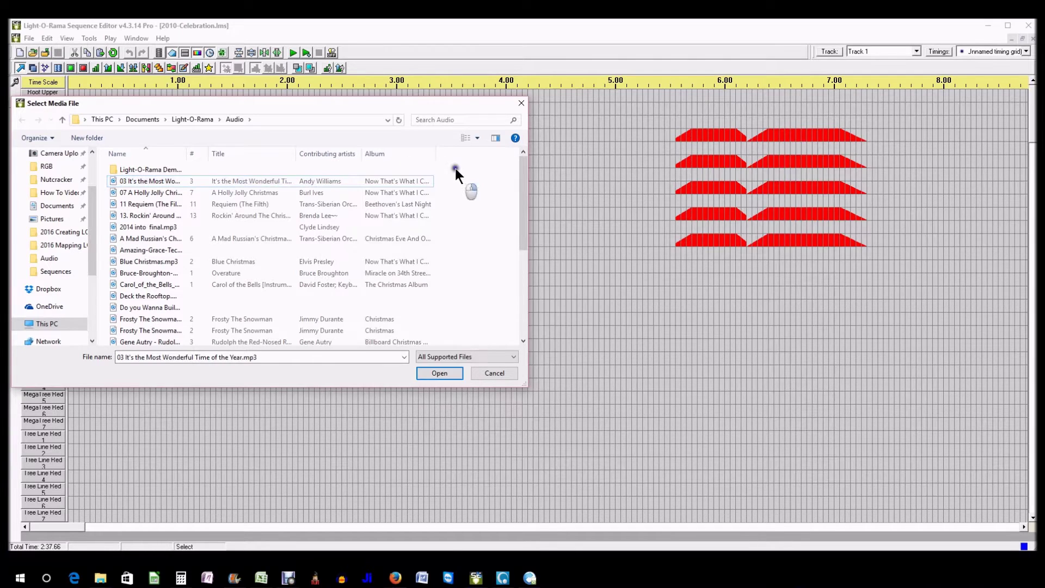
pyautogui.click(474, 229)
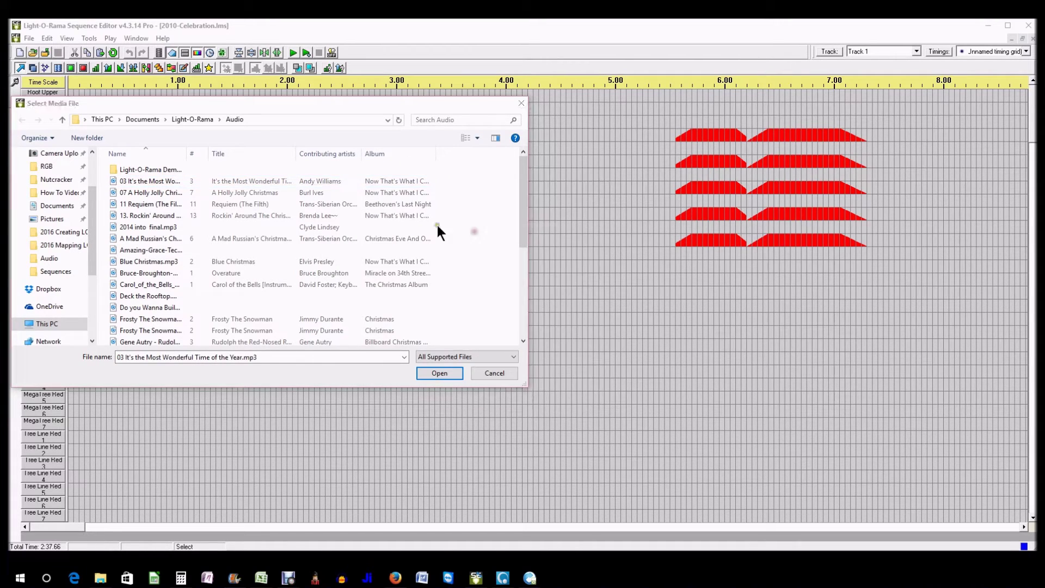
# Assign Celebration.mp3 as the media file of the 2010-Celebration sequence.
pyautogui.click(149, 299)
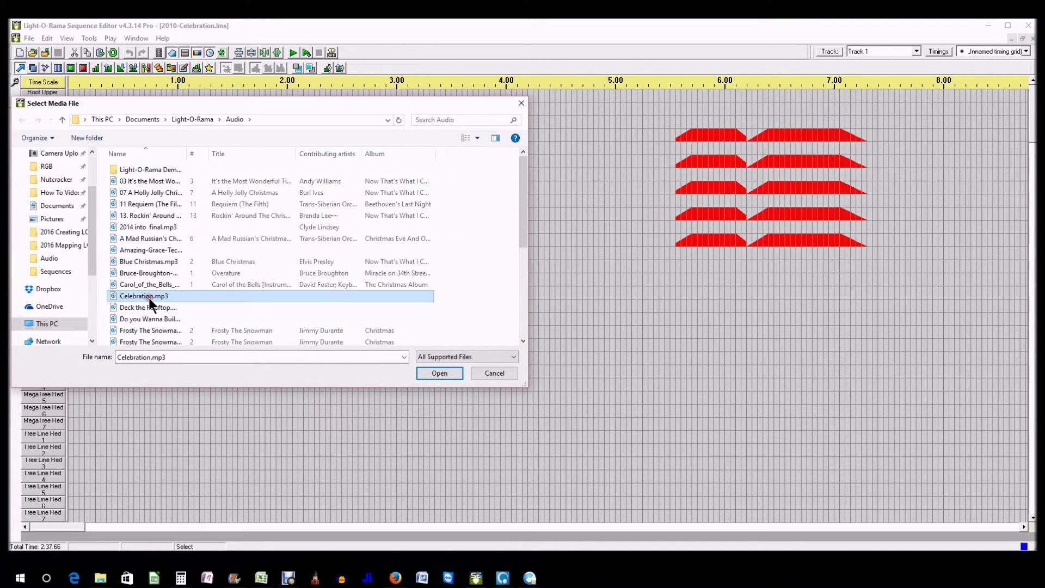
pyautogui.click(227, 276)
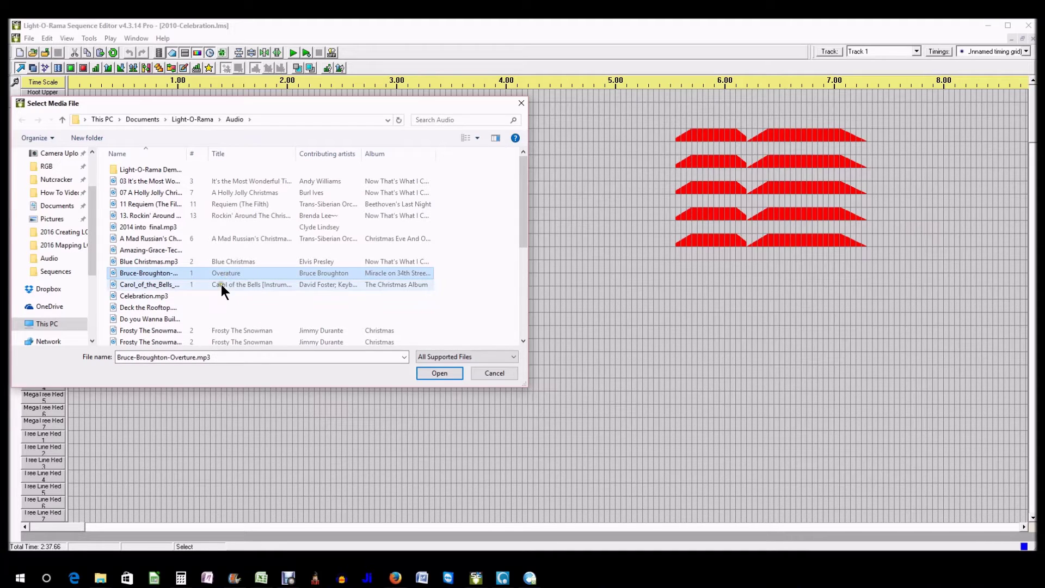
pyautogui.click(128, 285)
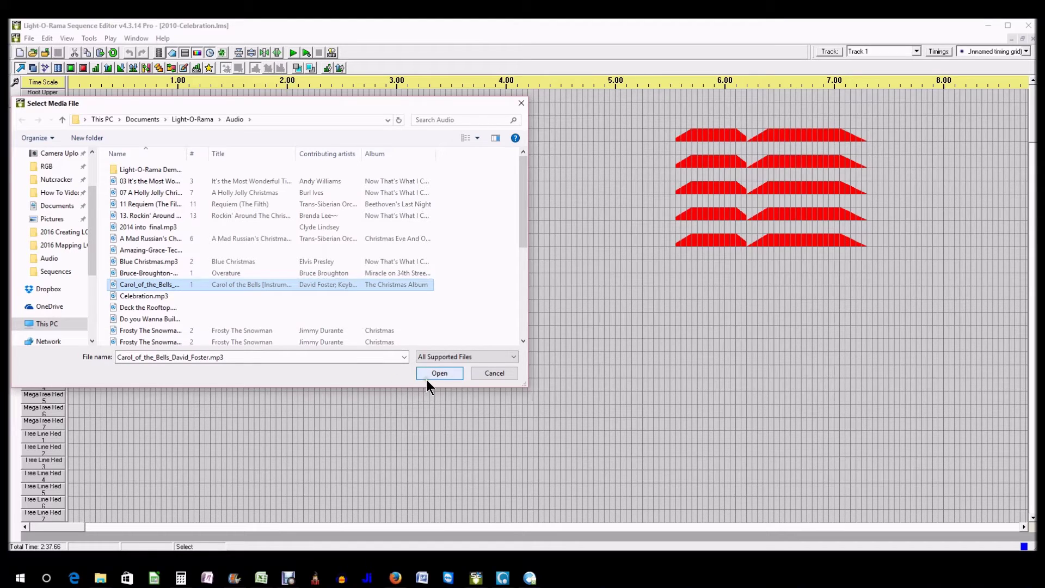
pyautogui.click(125, 296)
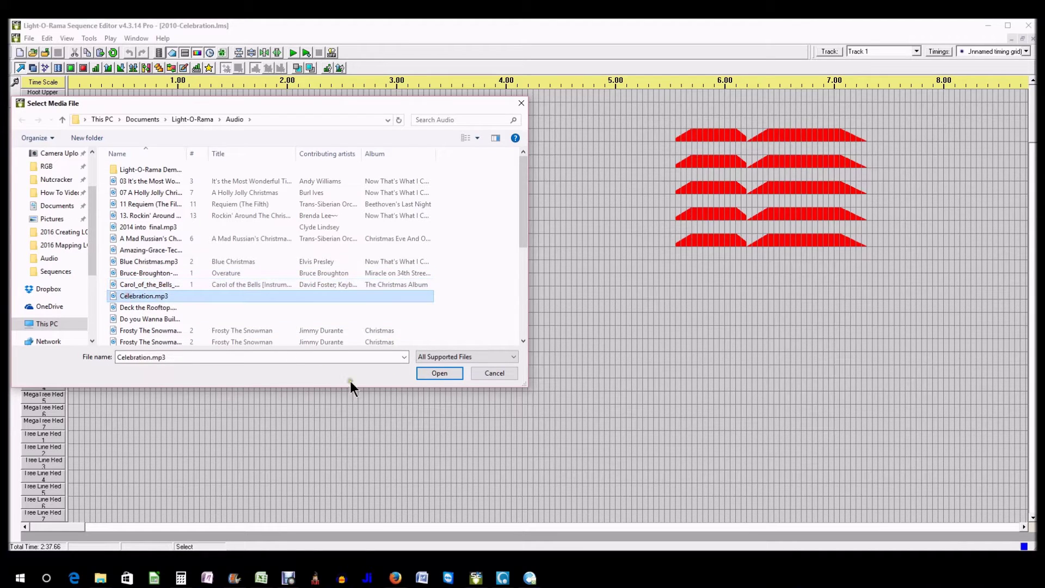
pyautogui.click(437, 371)
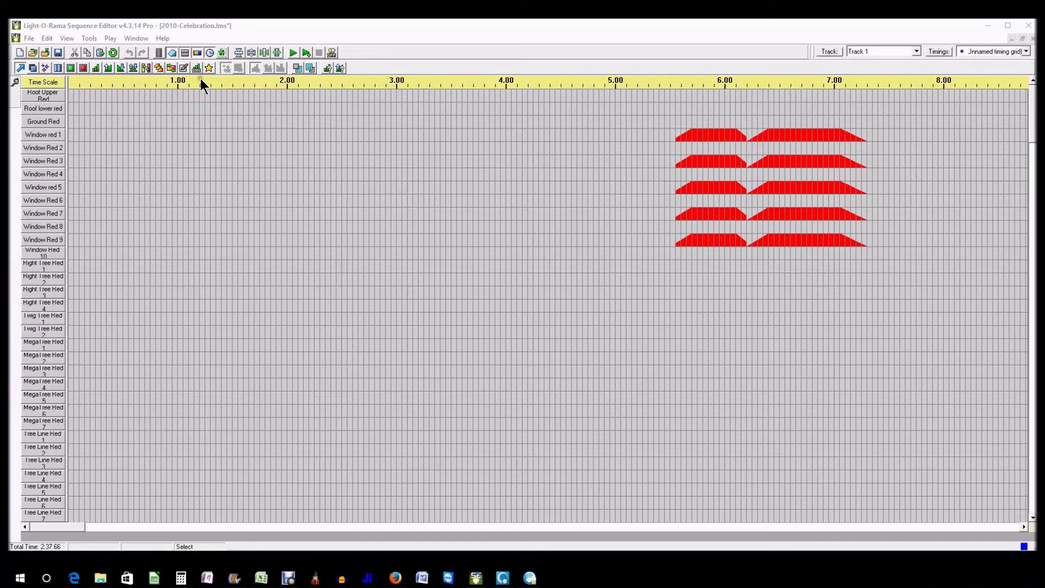
# Show the sequence's animation preview, enlarge it to fit the house display, and move it clear of the sequence grid.
pyautogui.click(159, 50)
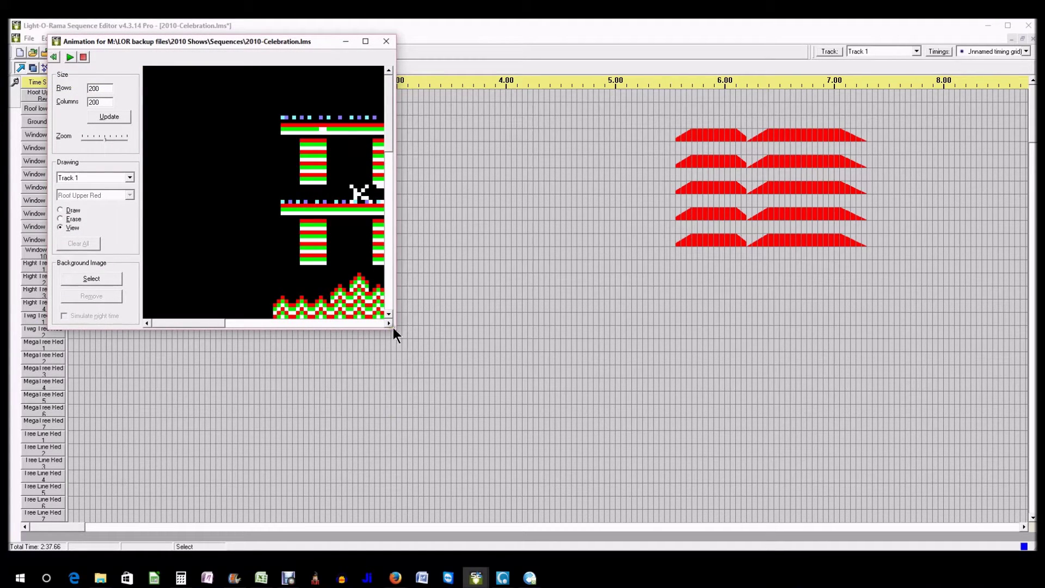
pyautogui.moveTo(395, 329); pyautogui.dragTo(814, 505)
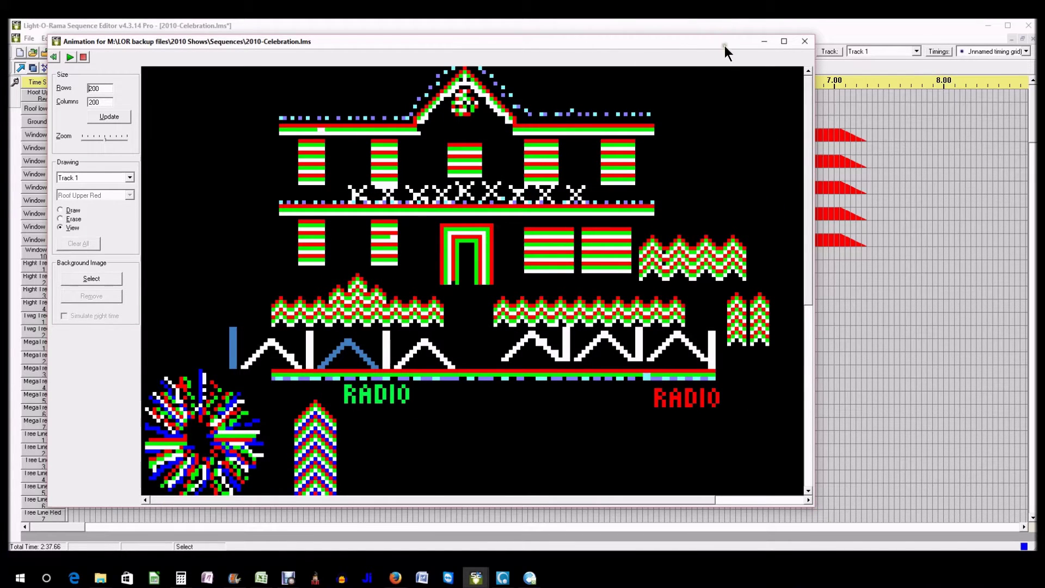
pyautogui.moveTo(676, 39); pyautogui.dragTo(925, 0)
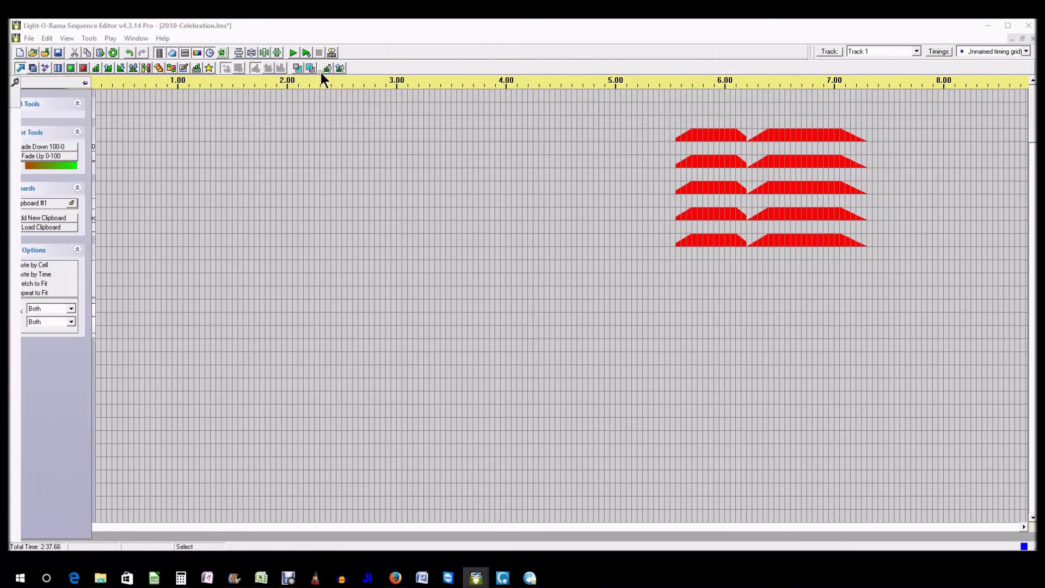
# Save the 2010-Celebration sequence with its newly assigned media file.
pyautogui.click(113, 83)
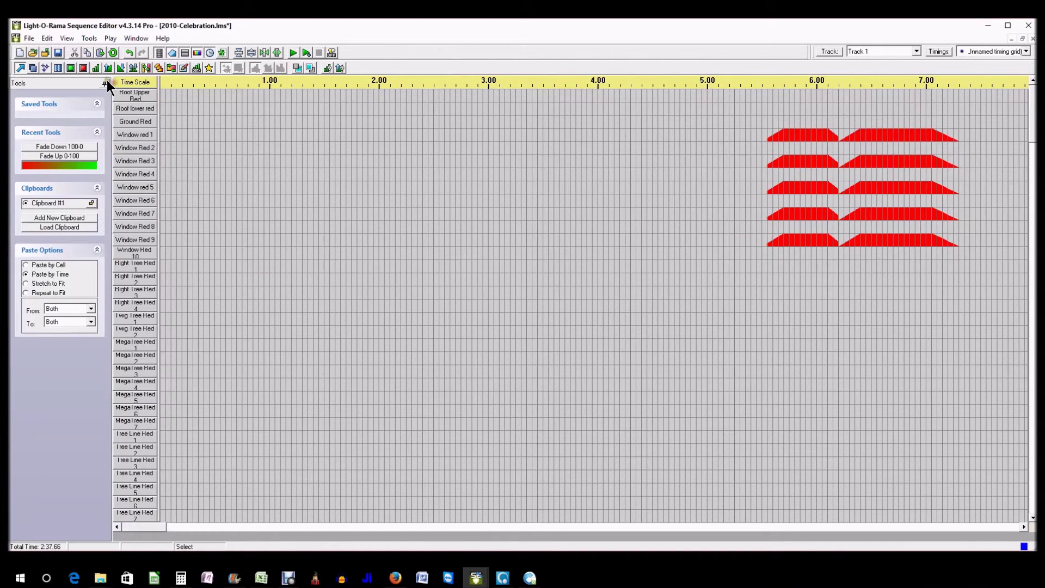
pyautogui.click(107, 80)
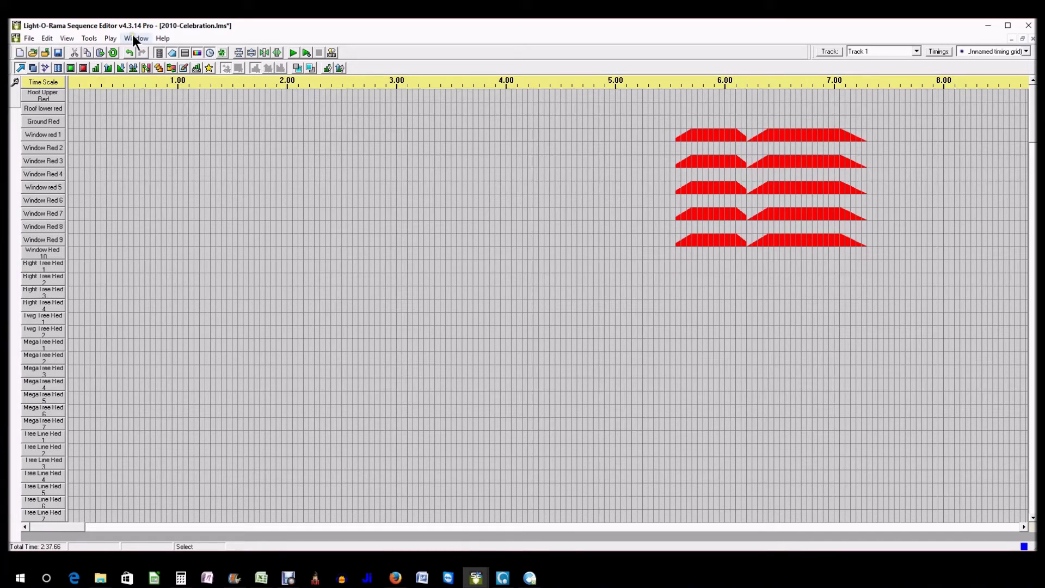
pyautogui.click(60, 52)
# Start a new musical sequence, paste the copied audio into the Audio folder, and choose Celebration.mp3 as its media.
pyautogui.click(19, 52)
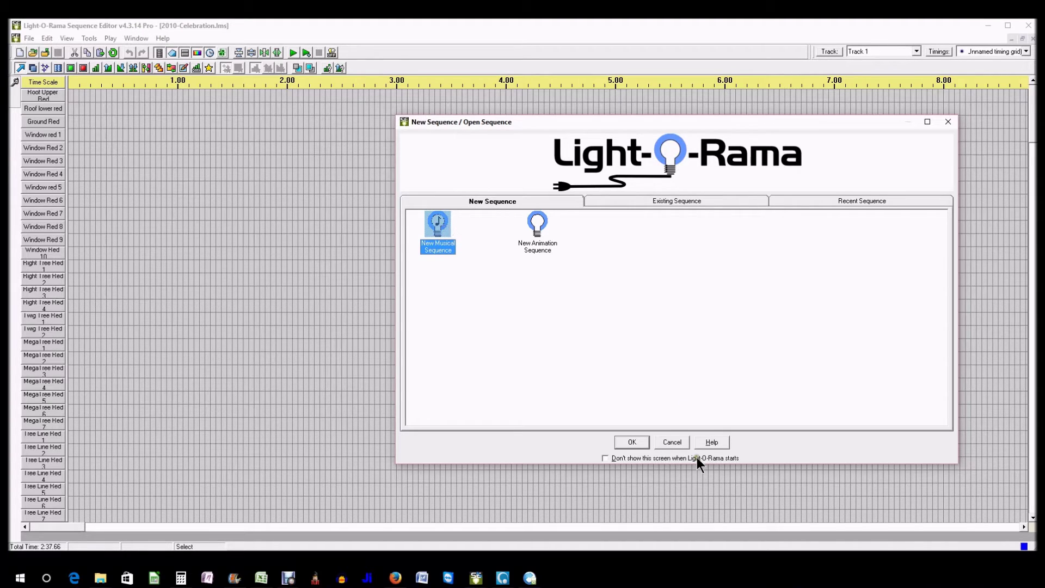
pyautogui.click(635, 441)
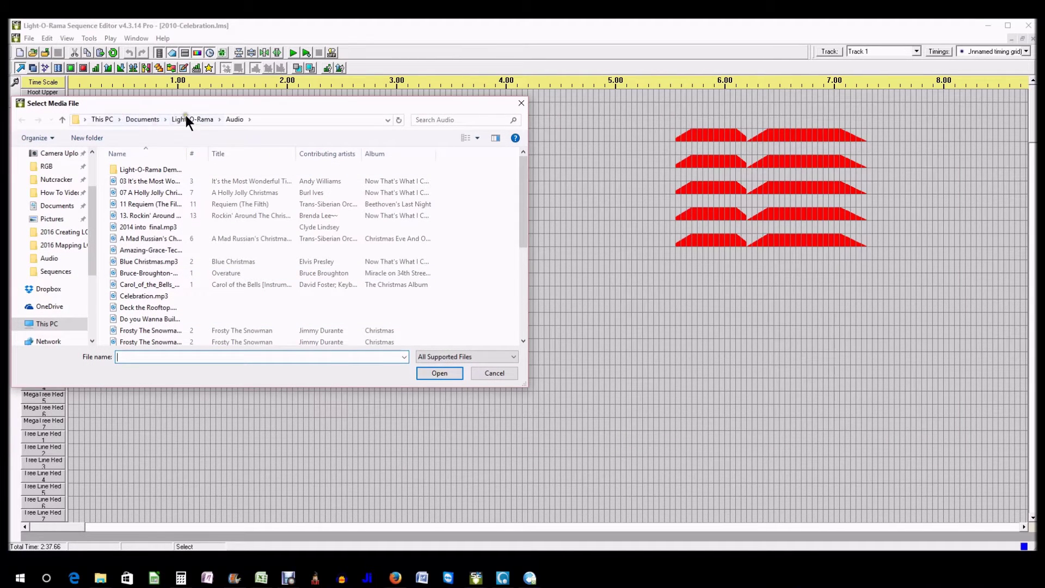
pyautogui.rightClick(477, 184)
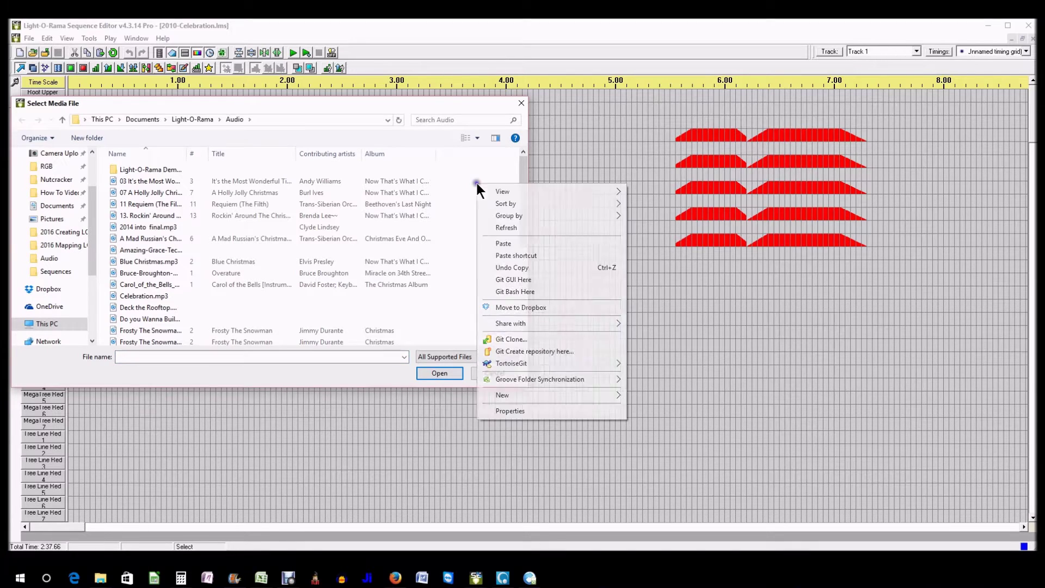
pyautogui.click(493, 245)
pyautogui.click(131, 294)
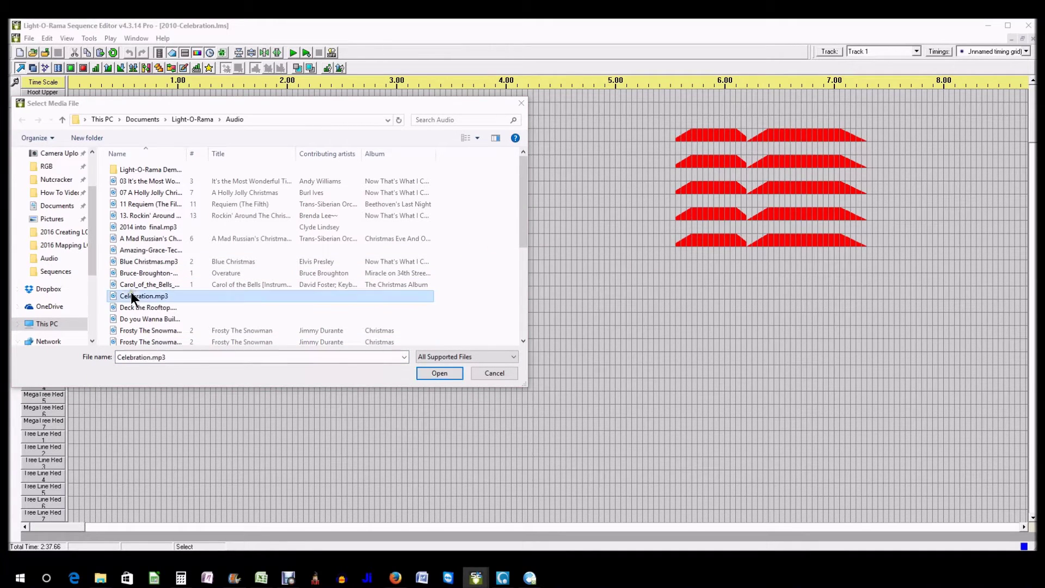
pyautogui.click(444, 376)
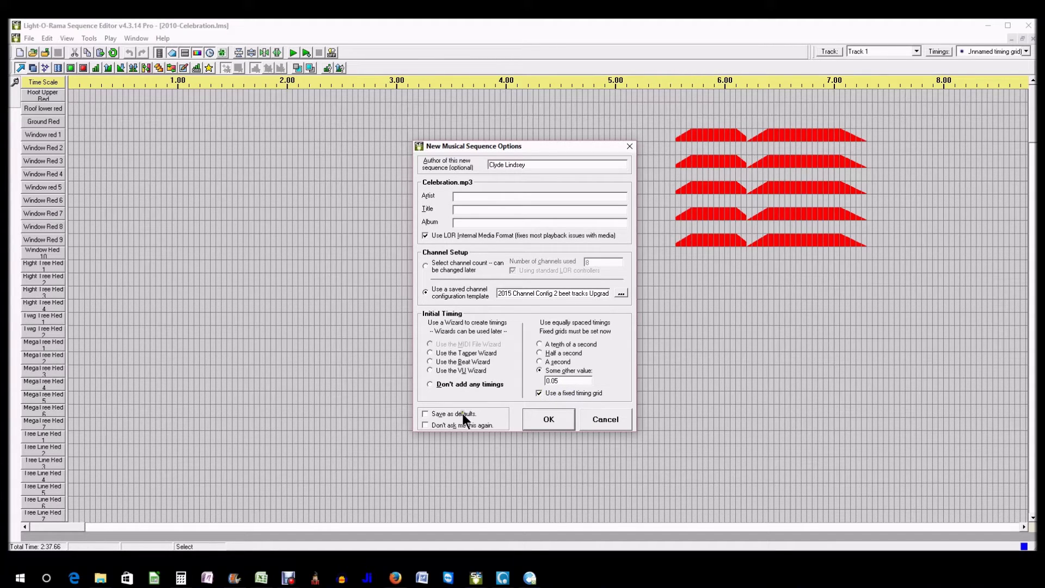
# Save the new musical sequence options as defaults and create the sequence with them.
pyautogui.click(426, 414)
pyautogui.click(564, 420)
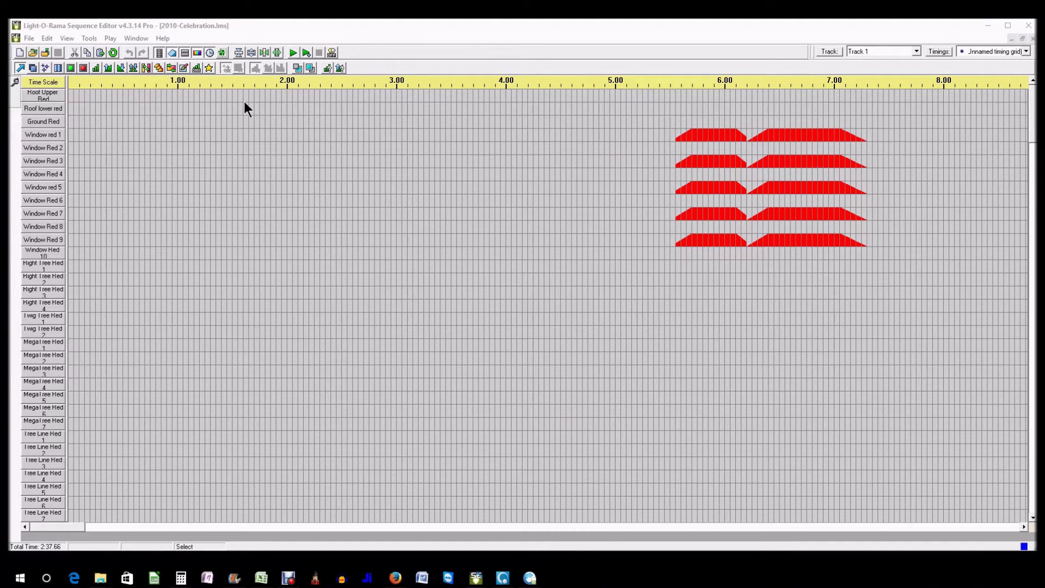
# Tile the new sequence and 2010-Celebration vertically so both grids sit side by side.
pyautogui.click(136, 38)
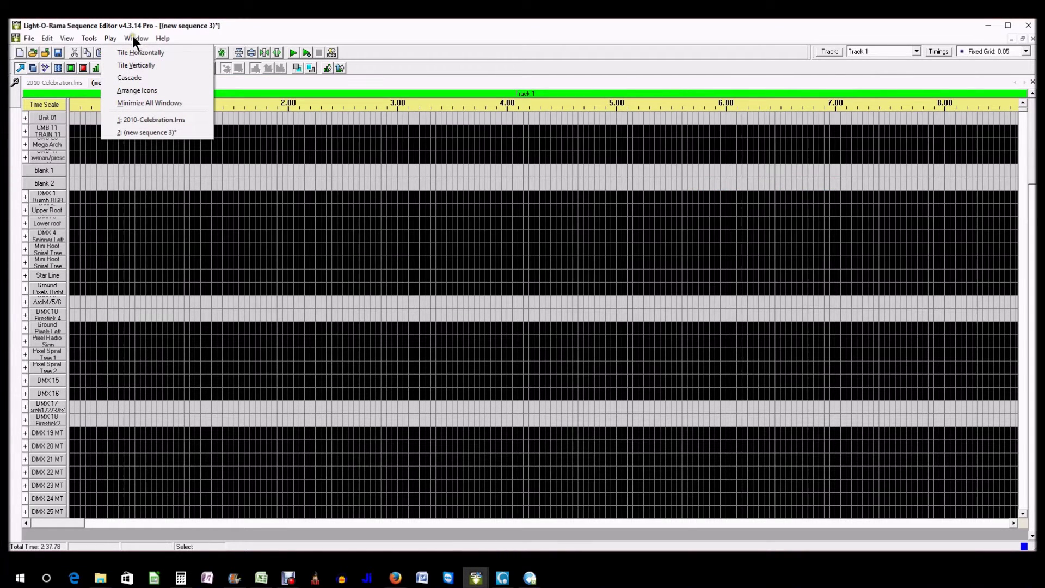
pyautogui.click(133, 53)
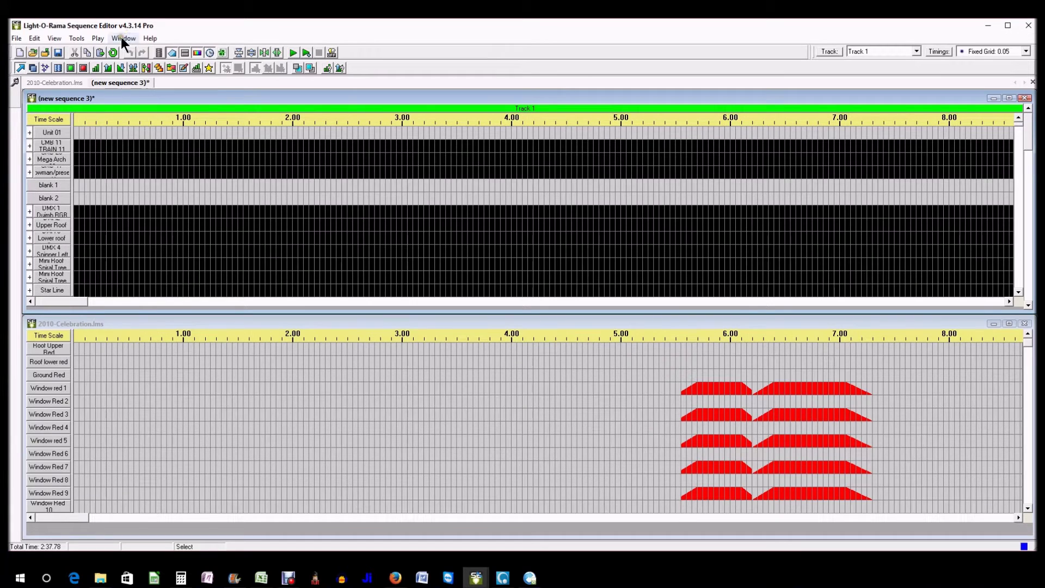
pyautogui.click(121, 37)
pyautogui.click(129, 66)
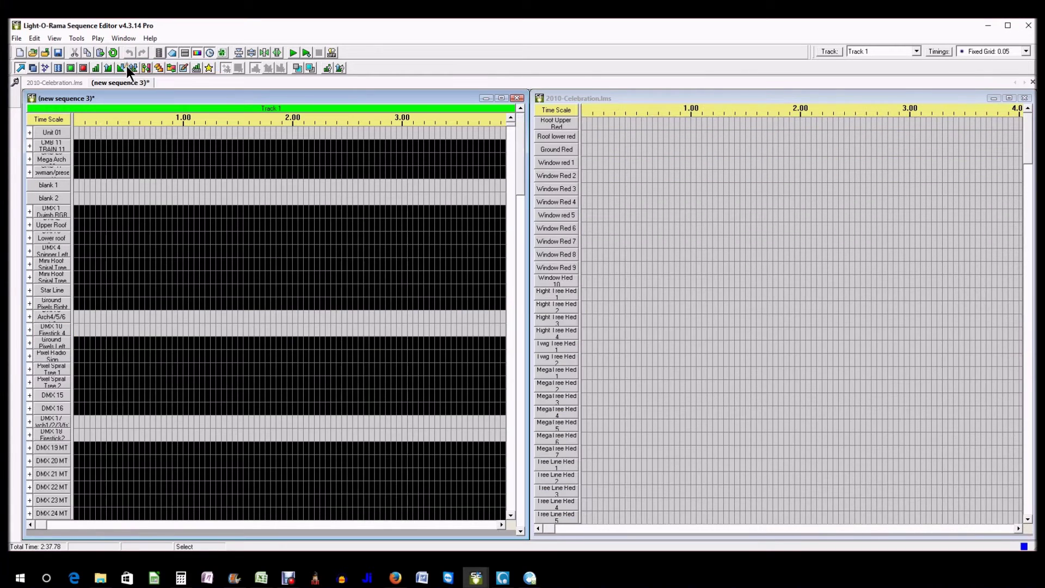
# Widen the channel name columns of both sequences until the full channel names fit.
pyautogui.moveTo(579, 230); pyautogui.dragTo(606, 232)
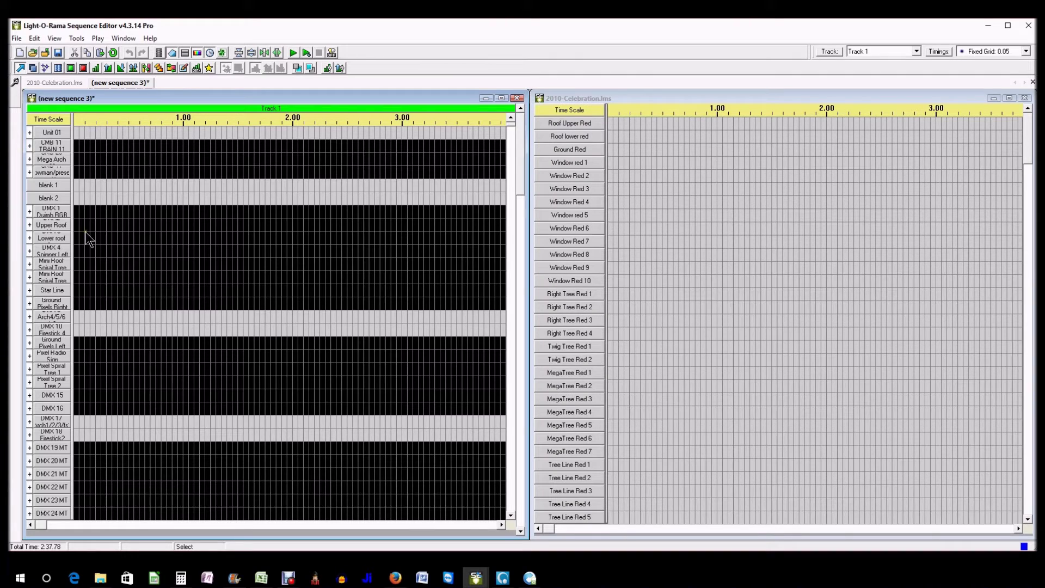
pyautogui.moveTo(72, 249); pyautogui.dragTo(98, 253)
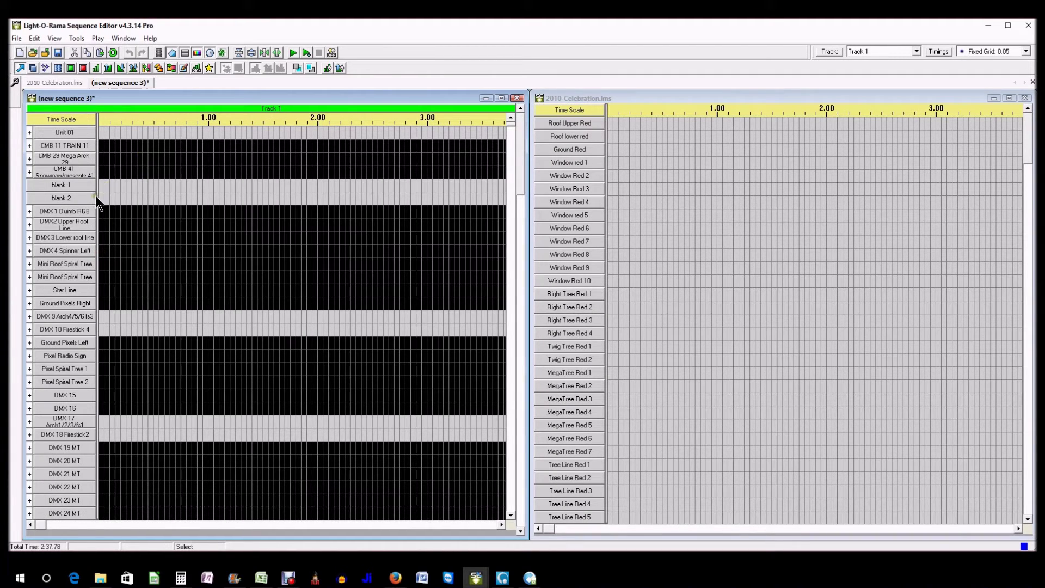
pyautogui.moveTo(97, 197); pyautogui.dragTo(125, 200)
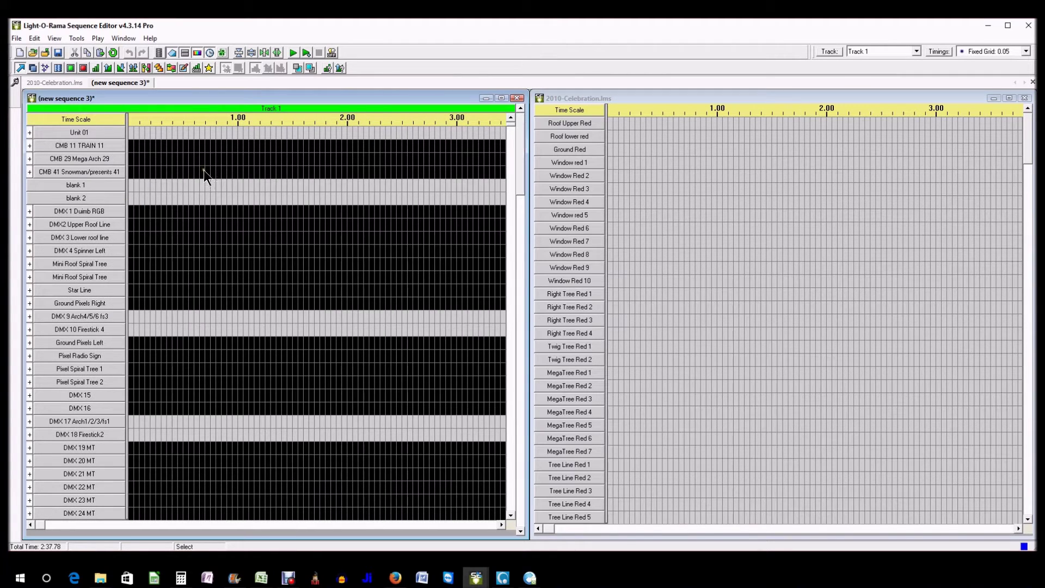
# Examine the 2010-Celebration sequence's channels from Roof Upper Red down to the last unit channels, including the effects placed along its timeline.
pyautogui.click(681, 185)
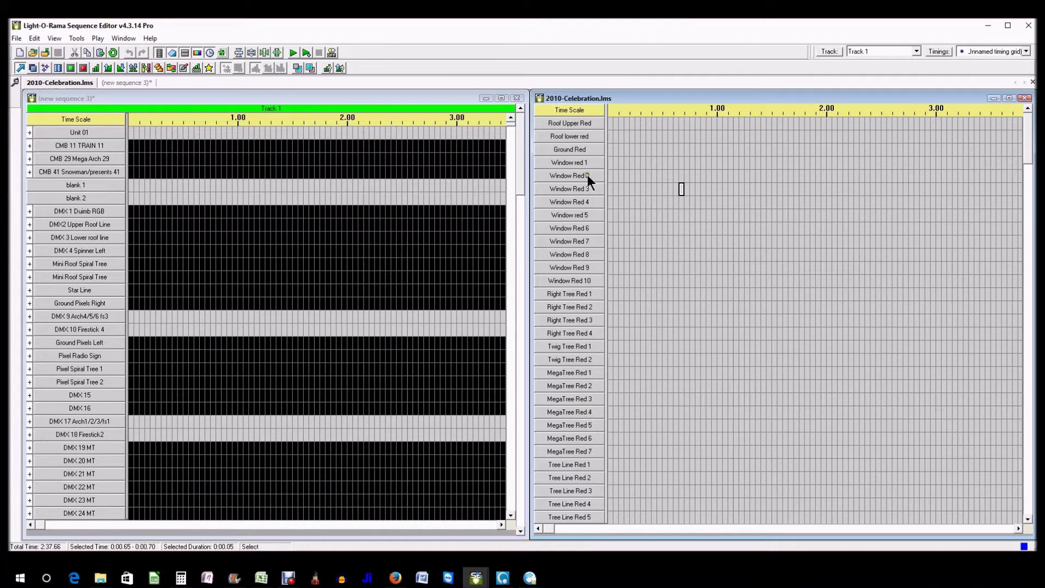
pyautogui.click(616, 162)
pyautogui.moveTo(548, 530)
pyautogui.mouseDown()
pyautogui.moveTo(596, 530)
pyautogui.moveTo(562, 528)
pyautogui.mouseUp()
pyautogui.click(612, 161)
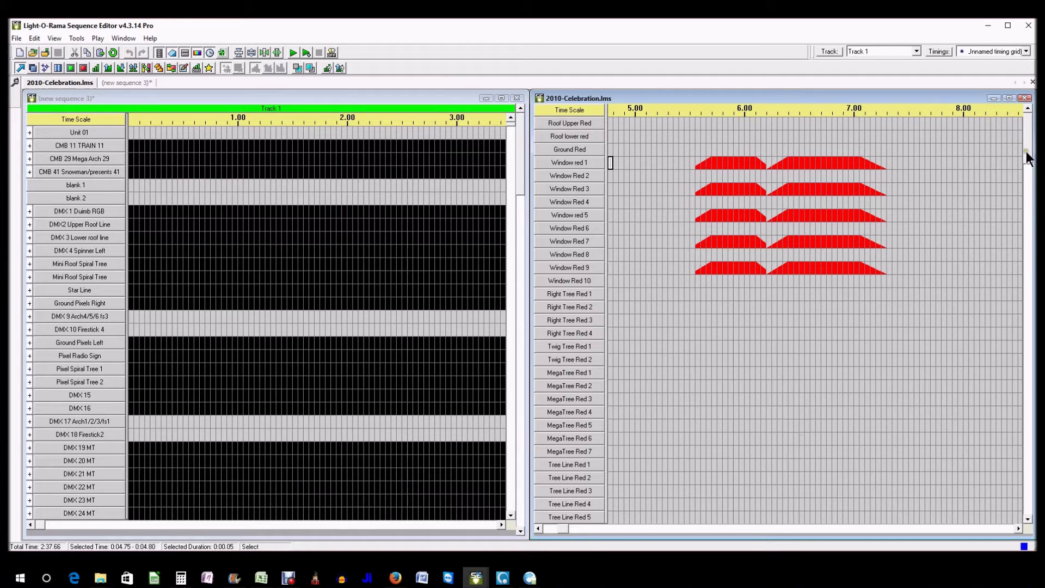
pyautogui.moveTo(1027, 164); pyautogui.dragTo(1031, 319)
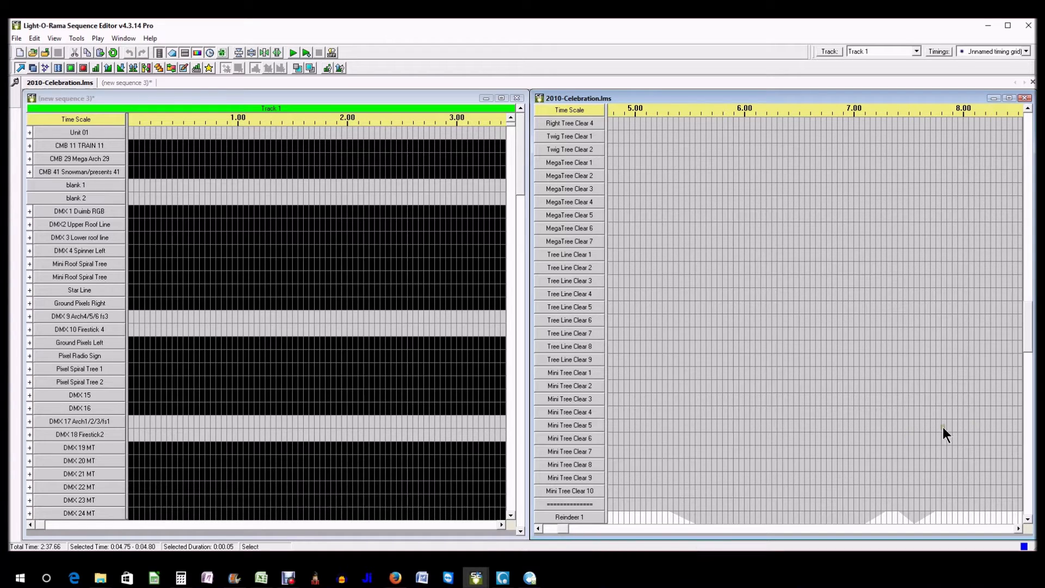
pyautogui.moveTo(1031, 335); pyautogui.dragTo(1032, 375)
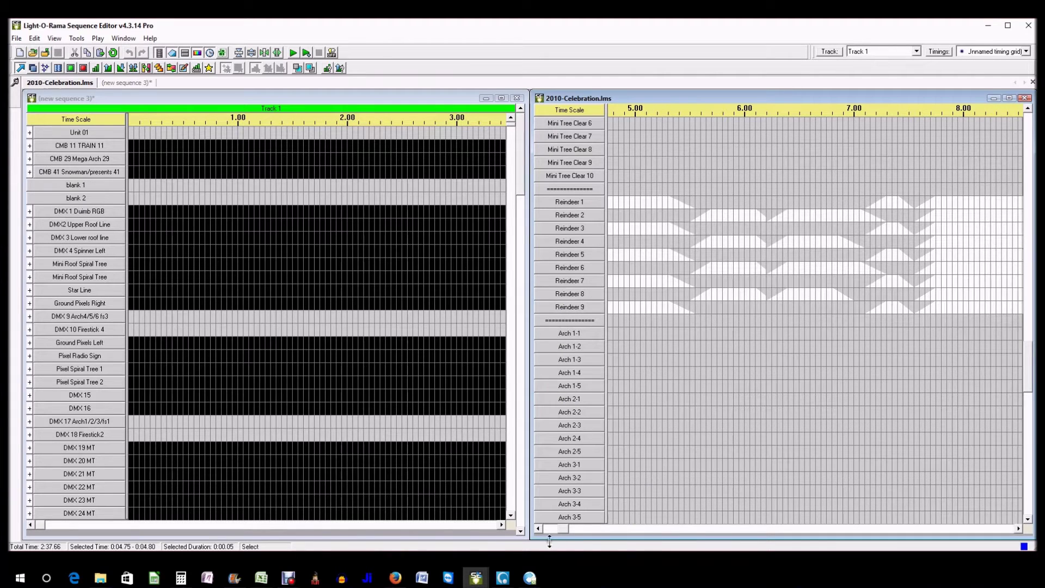
pyautogui.moveTo(563, 528); pyautogui.dragTo(607, 529)
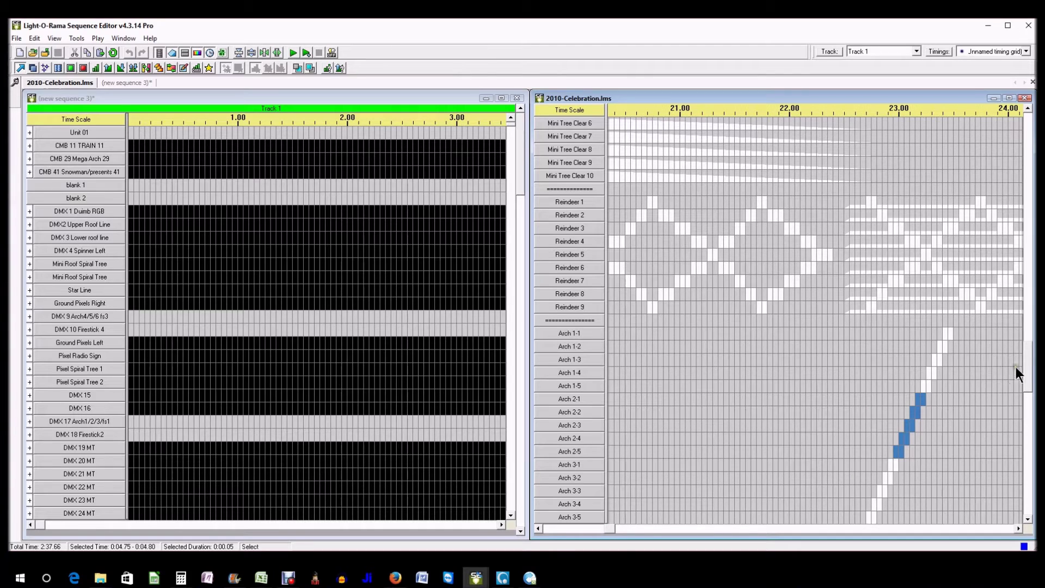
pyautogui.moveTo(1030, 363); pyautogui.dragTo(1023, 492)
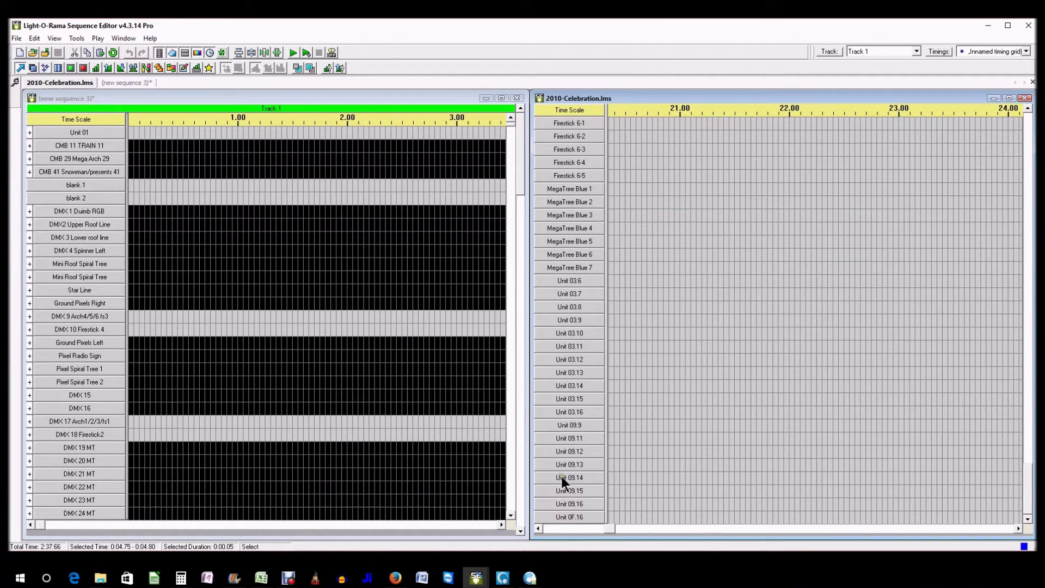
pyautogui.moveTo(610, 529); pyautogui.dragTo(538, 528)
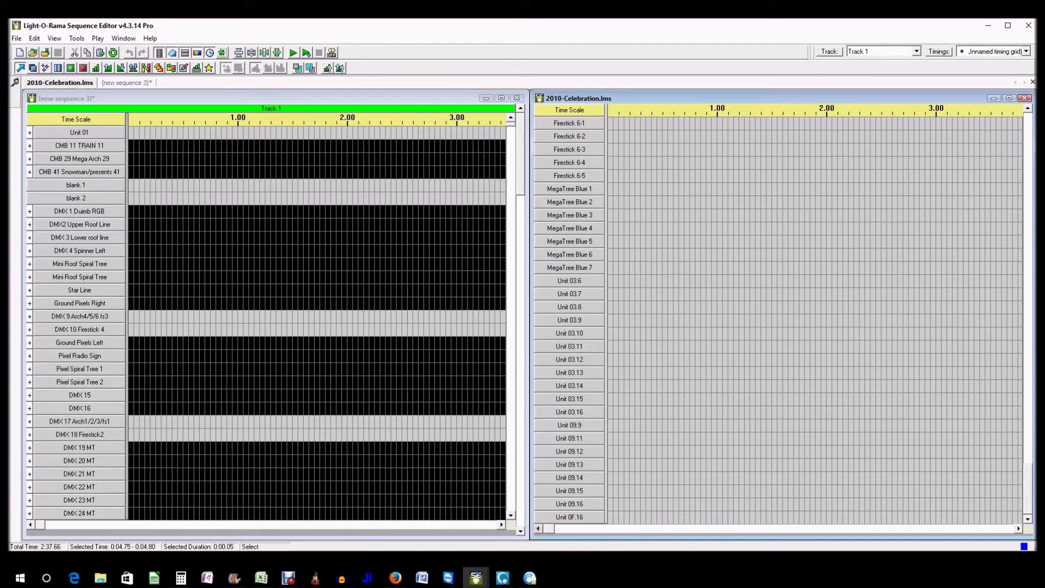
pyautogui.moveTo(1020, 480); pyautogui.dragTo(998, 355)
pyautogui.moveTo(1027, 494); pyautogui.dragTo(992, 93)
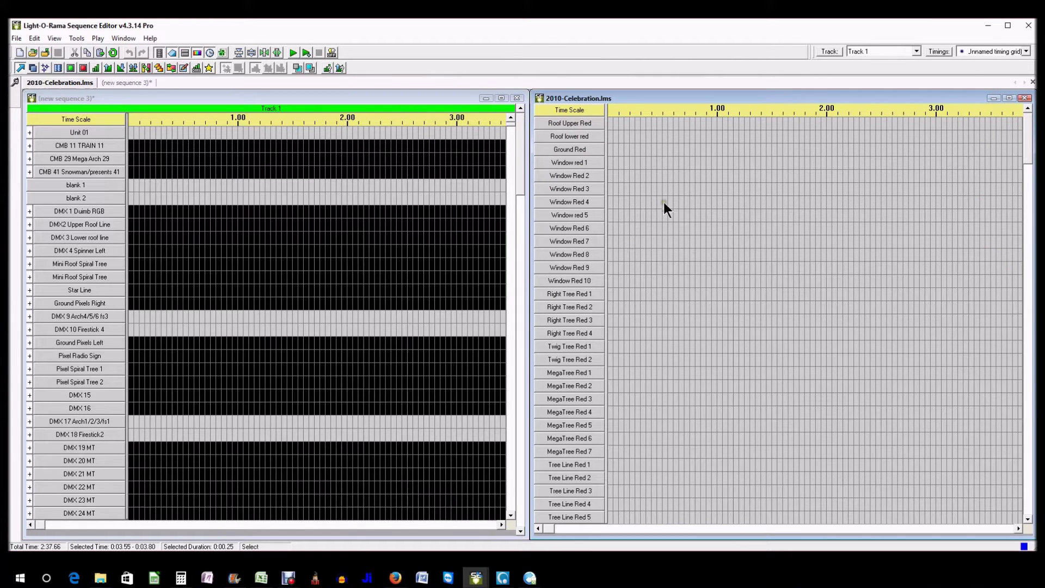
# Expand the DMX 1 Dumb RGB group in the new sequence and check the channel settings of Window 6a,b,c without changing them.
pyautogui.click(30, 210)
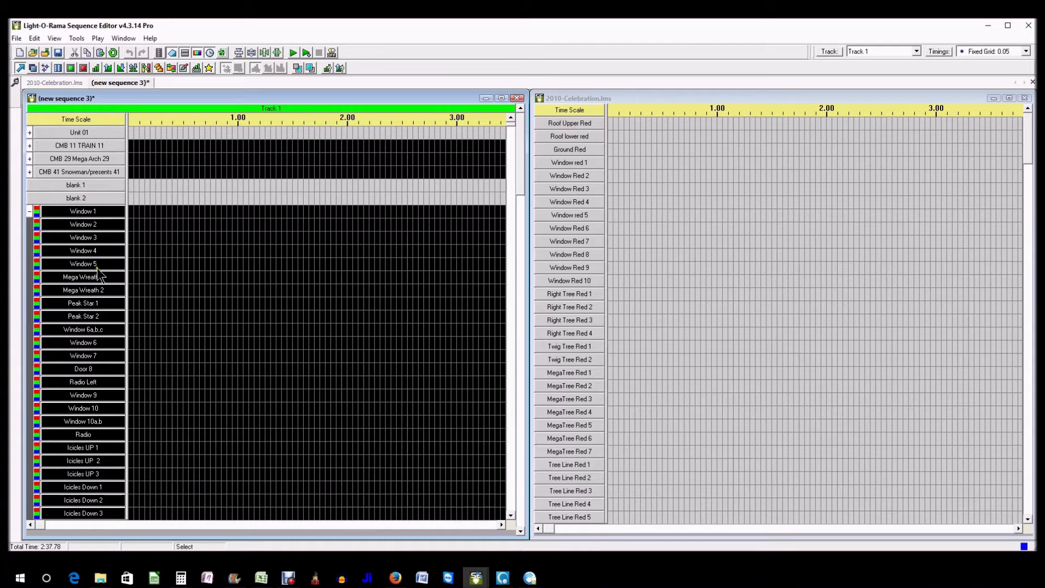
pyautogui.scroll(-2, 111, 456)
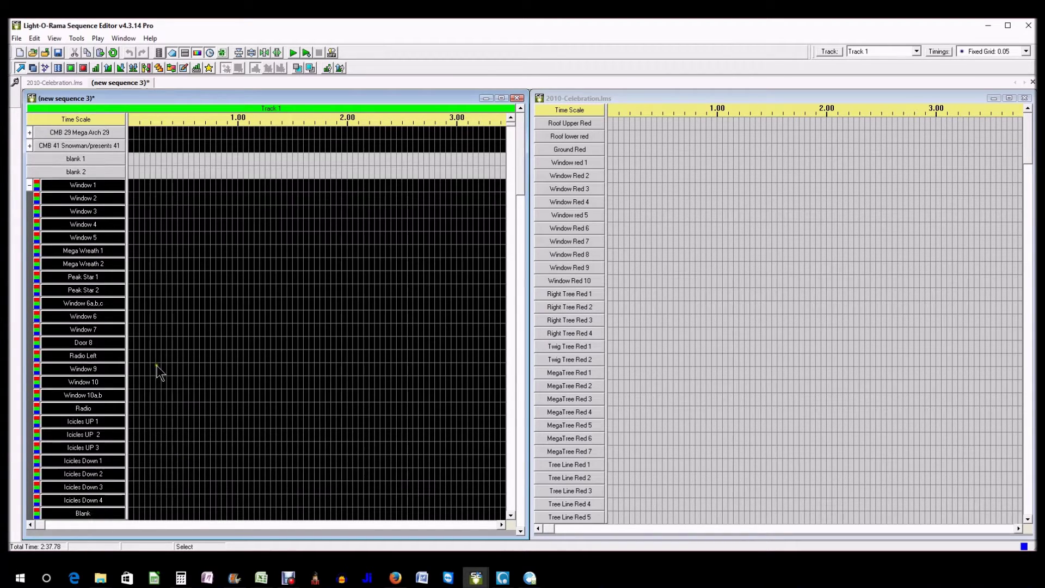
pyautogui.click(79, 306)
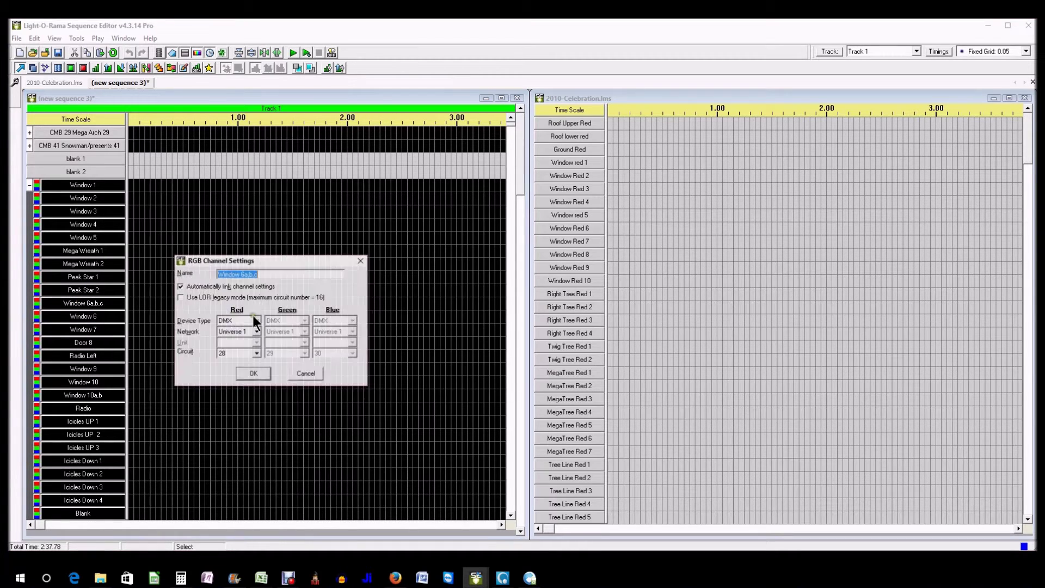
pyautogui.click(304, 373)
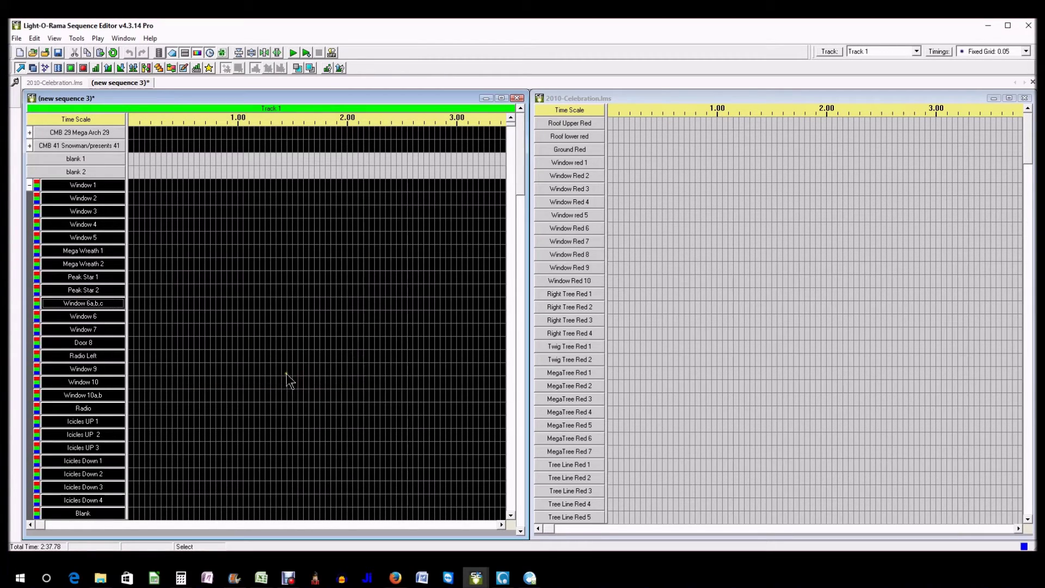
# Expand Window 1 through Window 4 in the new sequence into their separate red, green and blue channels.
pyautogui.click(36, 185)
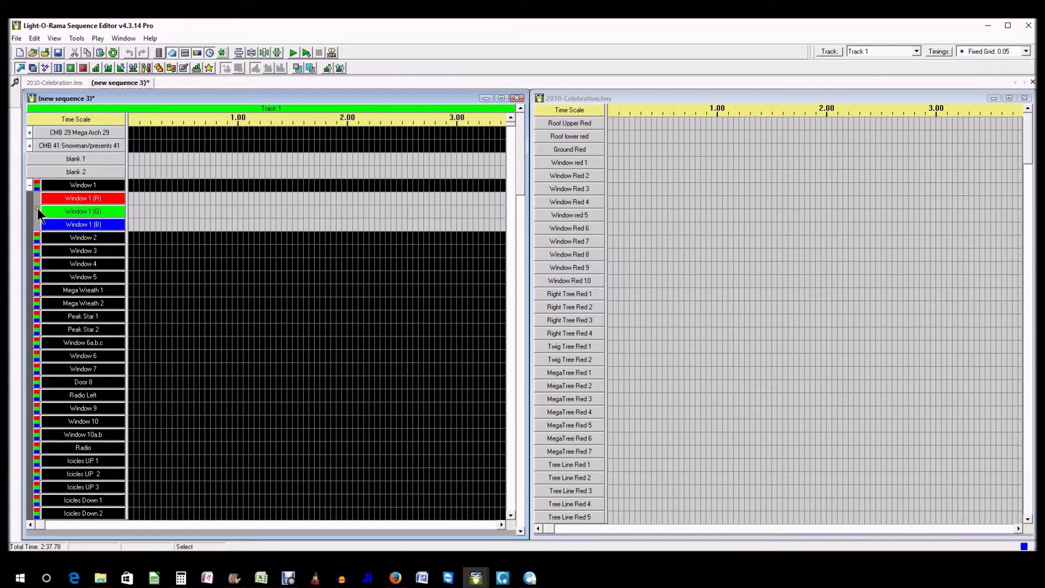
pyautogui.click(36, 237)
pyautogui.click(36, 290)
pyautogui.click(36, 343)
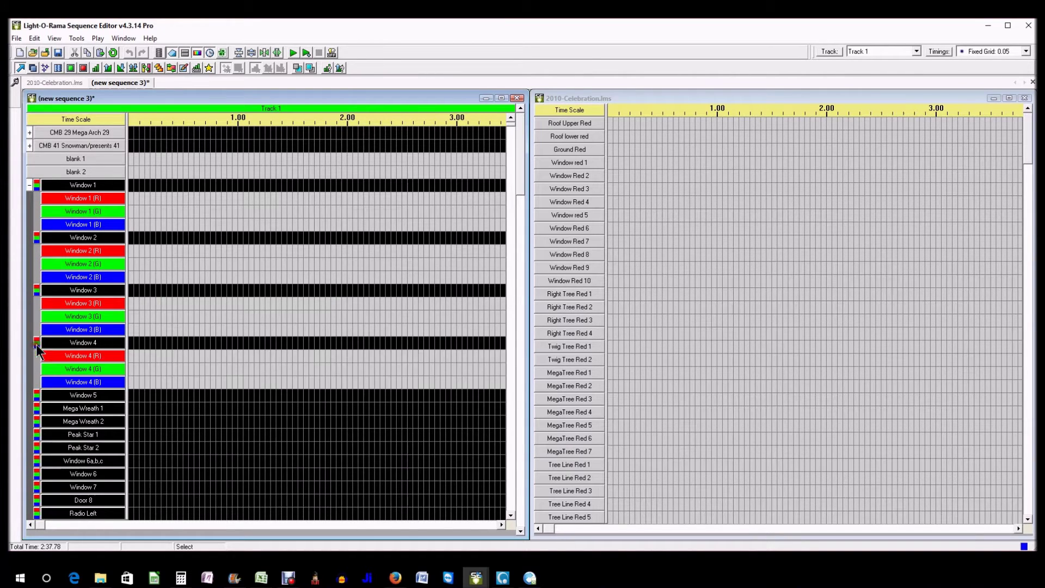
pyautogui.scroll(-1, 47, 342)
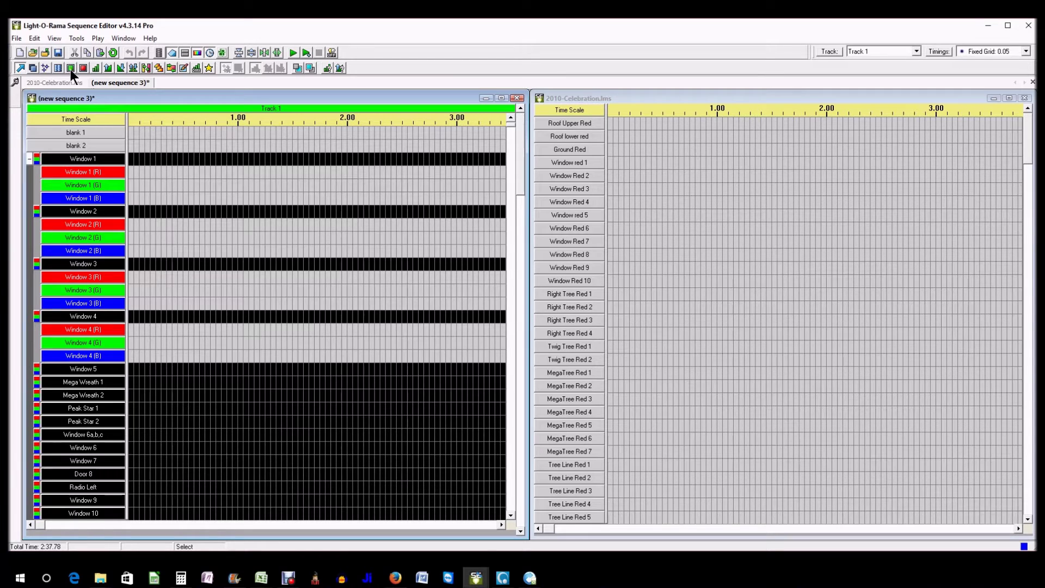
pyautogui.click(30, 160)
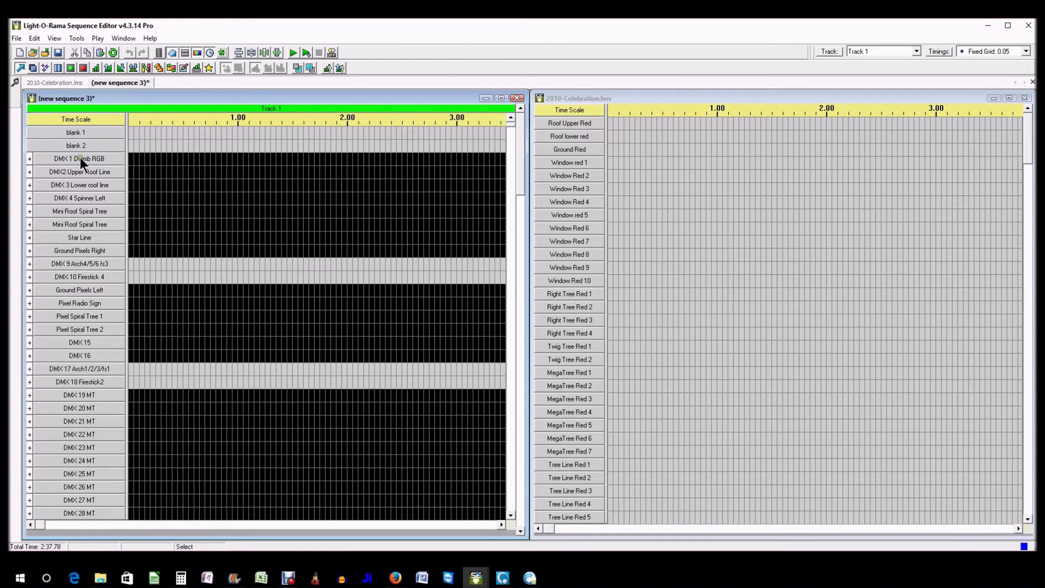
pyautogui.click(30, 159)
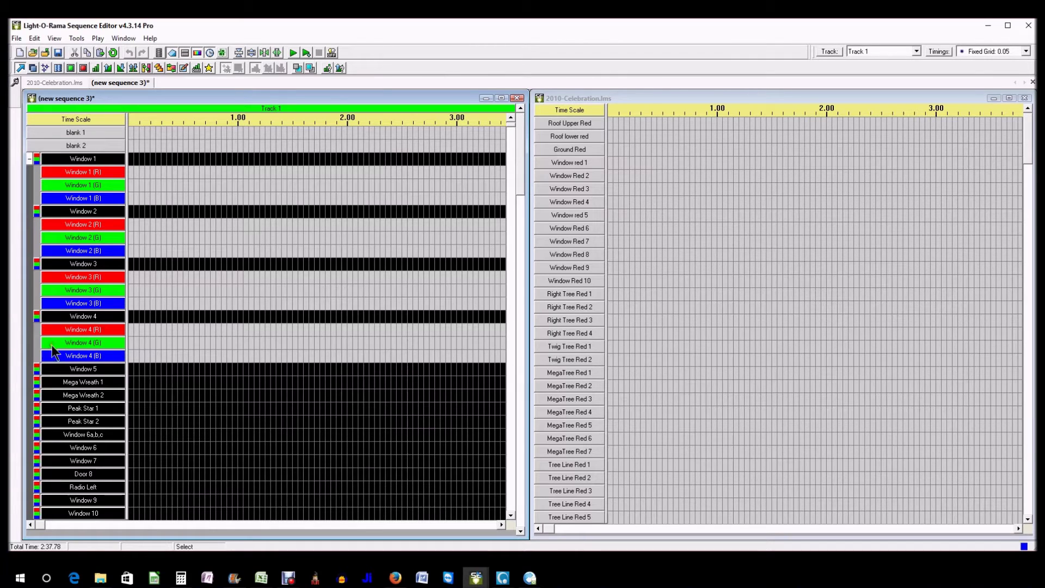
# Expand Window 5, Mega Wreath 1 and Mega Wreath 2 into their separate red, green and blue channels.
pyautogui.click(36, 369)
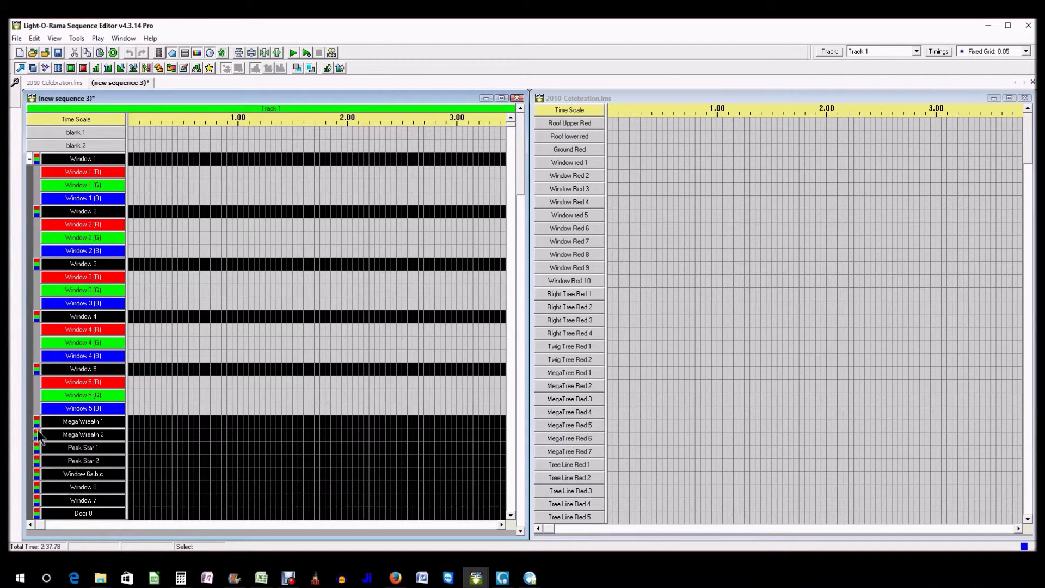
pyautogui.click(37, 422)
pyautogui.click(36, 475)
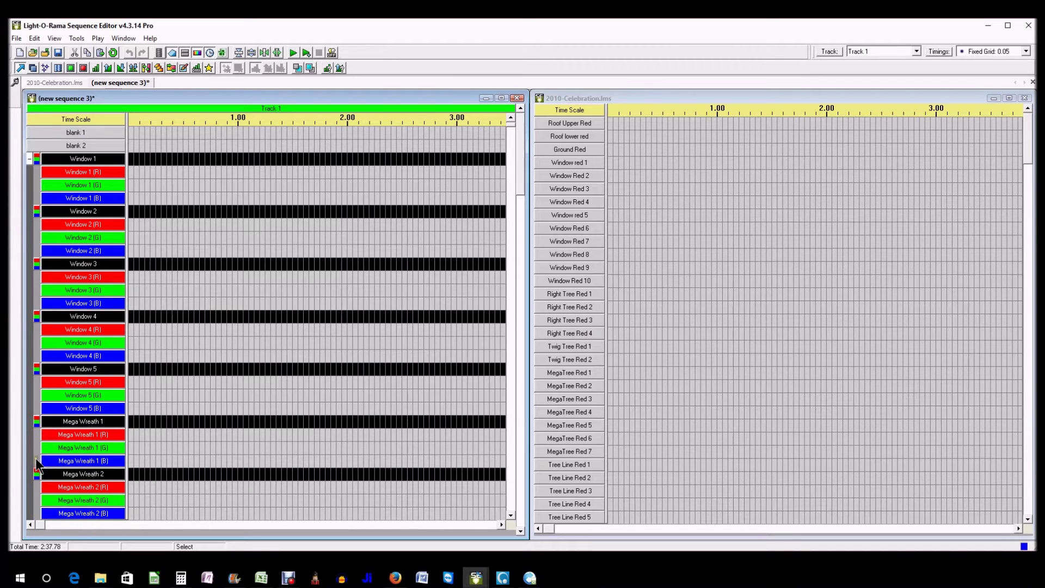
# Look through the new sequence's remaining DMX 1 channels, from the icicles and snowflakes to the tree lines.
pyautogui.scroll(-3, 36, 456)
pyautogui.scroll(-10, 36, 451)
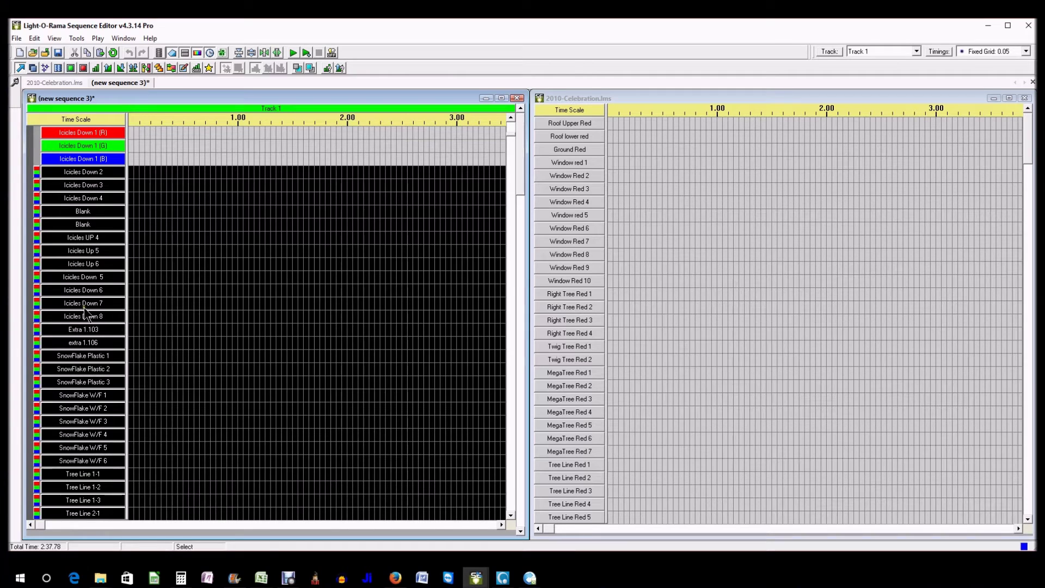
pyautogui.scroll(-2, 149, 386)
pyautogui.scroll(-3, 148, 388)
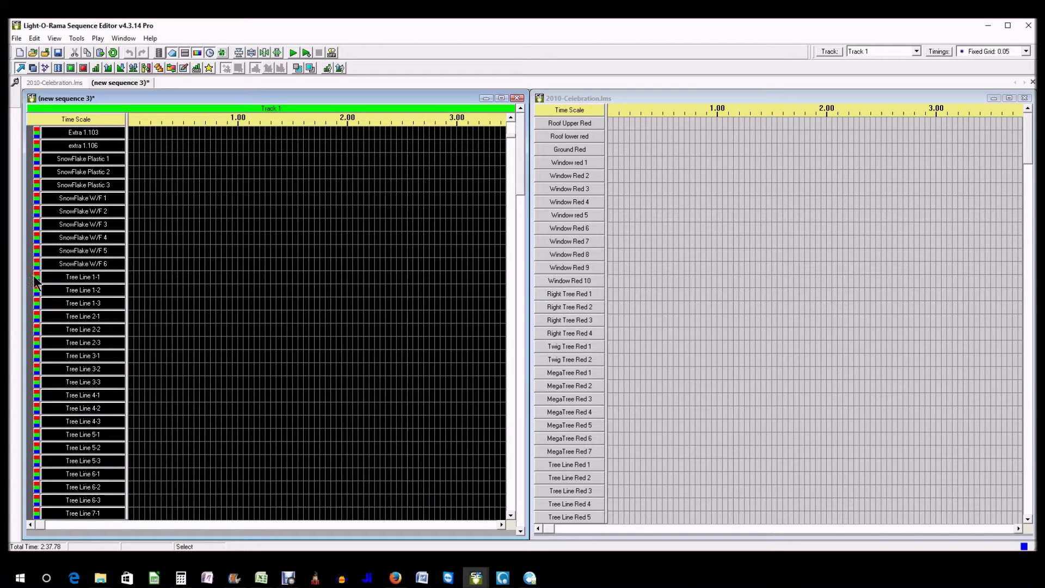
pyautogui.scroll(2, 122, 216)
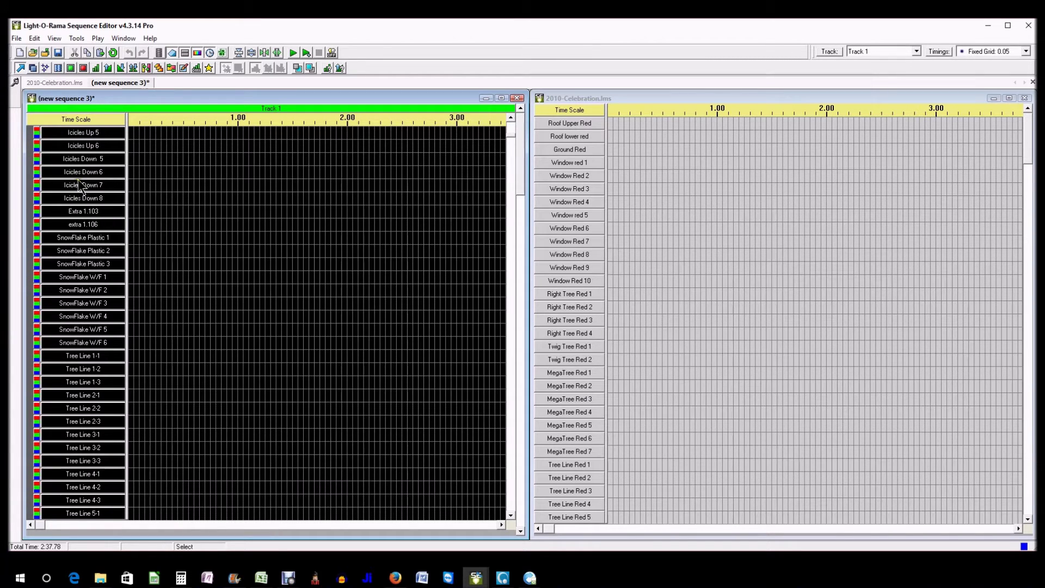
pyautogui.scroll(2, 105, 213)
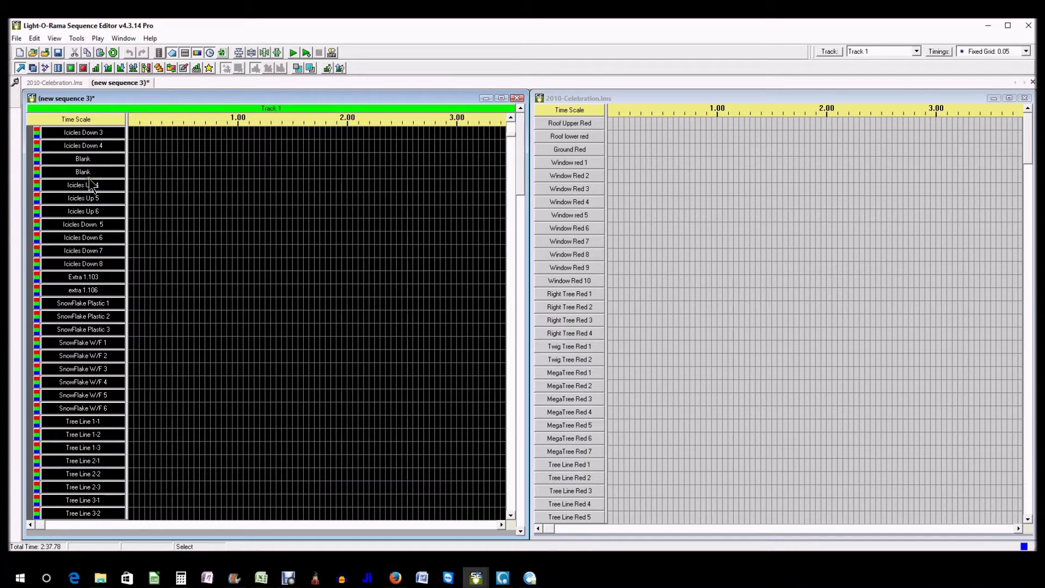
pyautogui.scroll(2, 148, 224)
pyautogui.scroll(1, 149, 225)
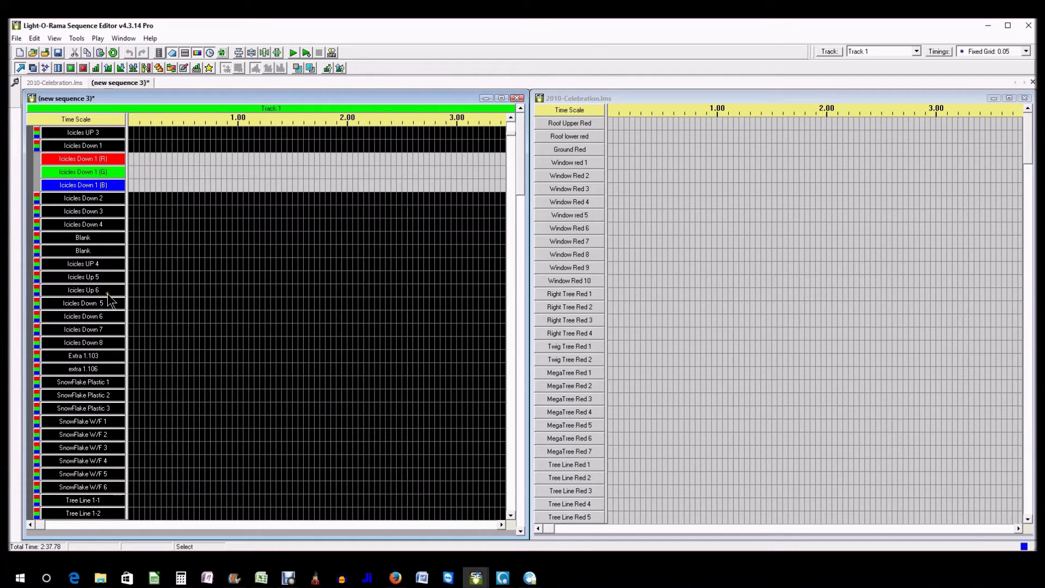
pyautogui.scroll(-6, 191, 225)
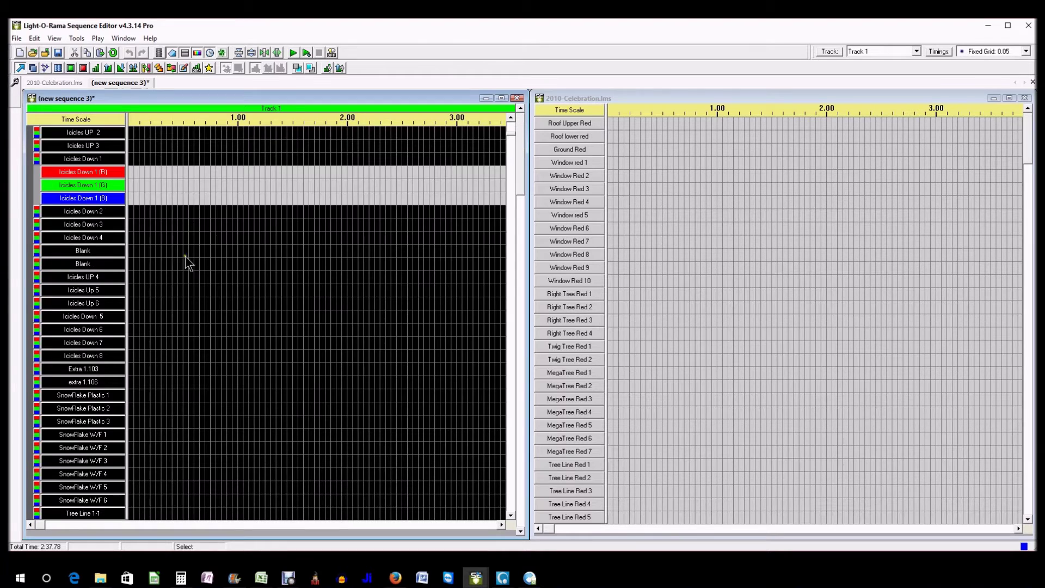
pyautogui.scroll(-6, 184, 358)
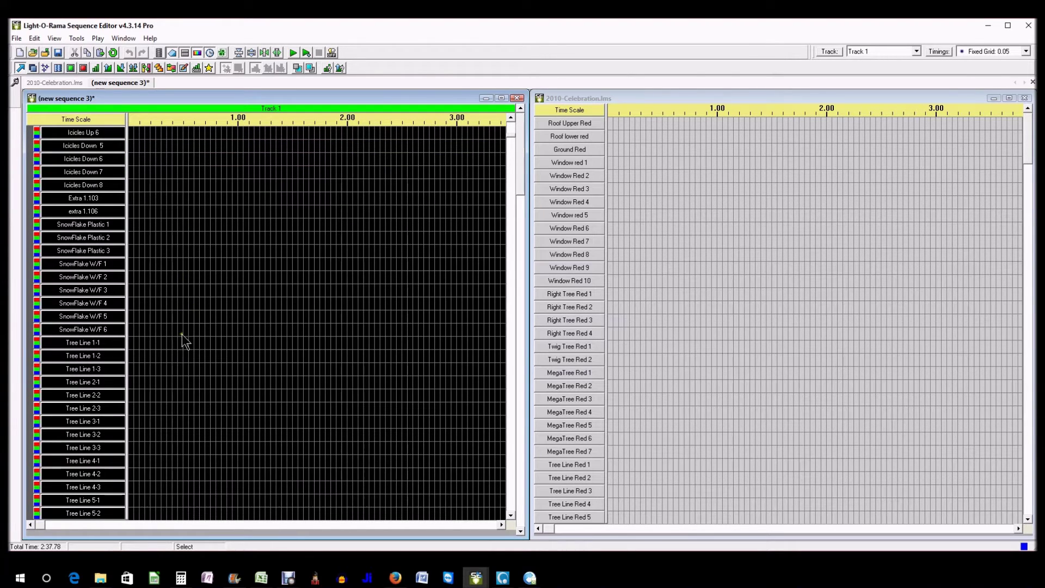
# Expand Tree Line 1-1, 1-2 and 1-3 in the new sequence into their separate red, green and blue channels.
pyautogui.click(35, 344)
pyautogui.scroll(-4, 35, 343)
pyautogui.click(37, 343)
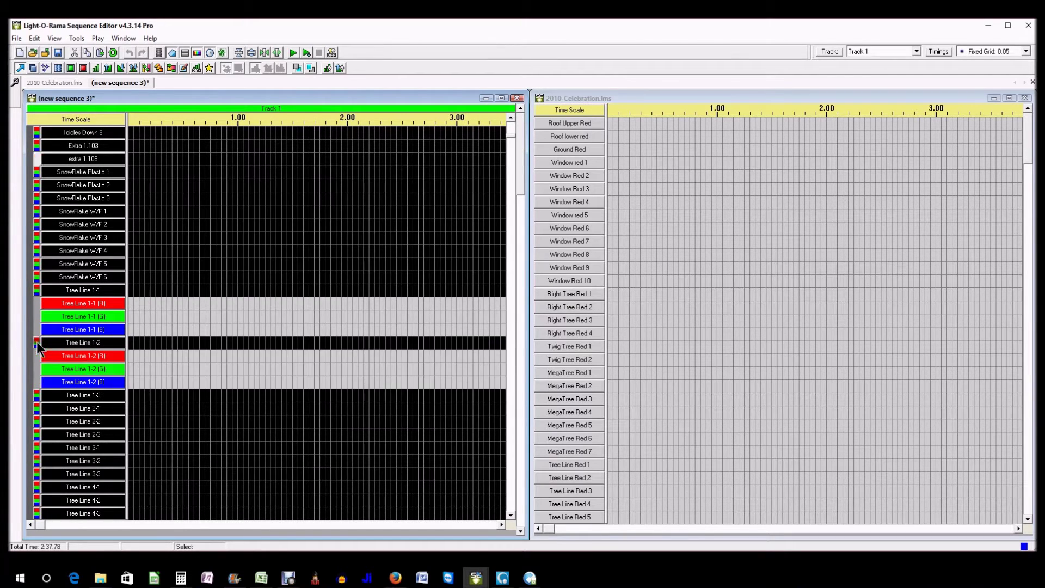
pyautogui.scroll(-2, 37, 374)
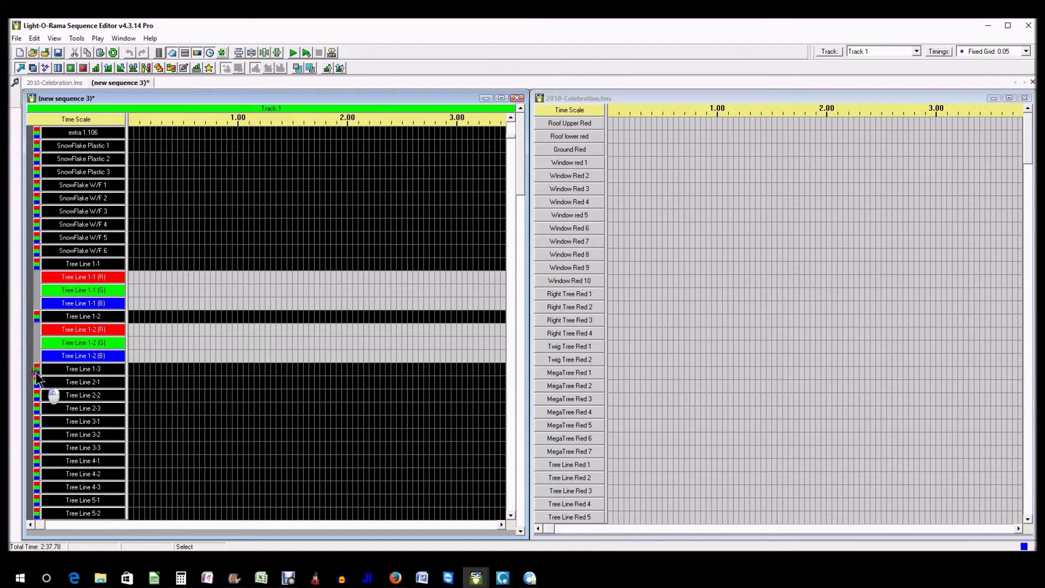
pyautogui.click(36, 372)
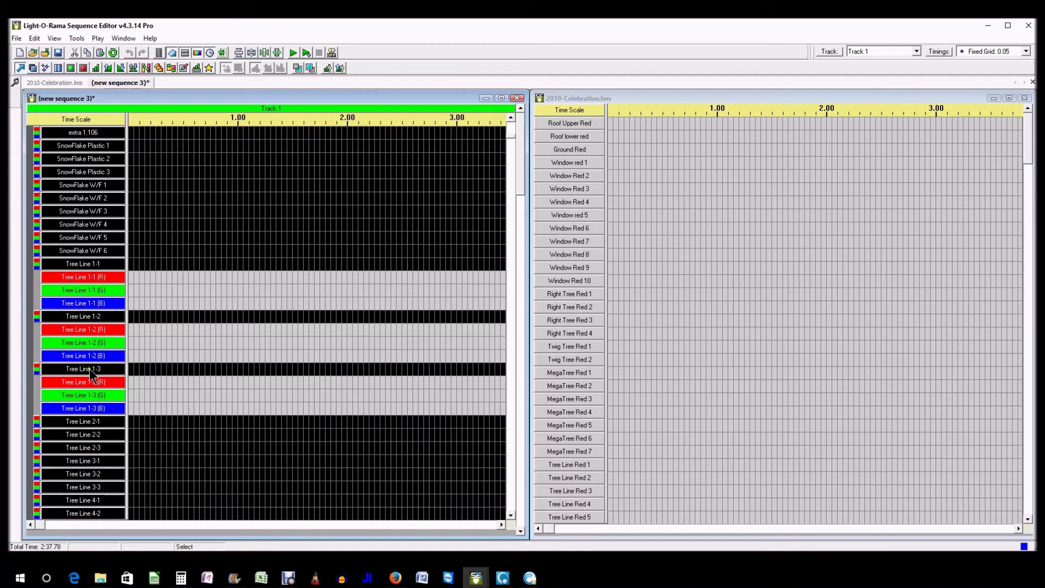
pyautogui.scroll(-5, 158, 397)
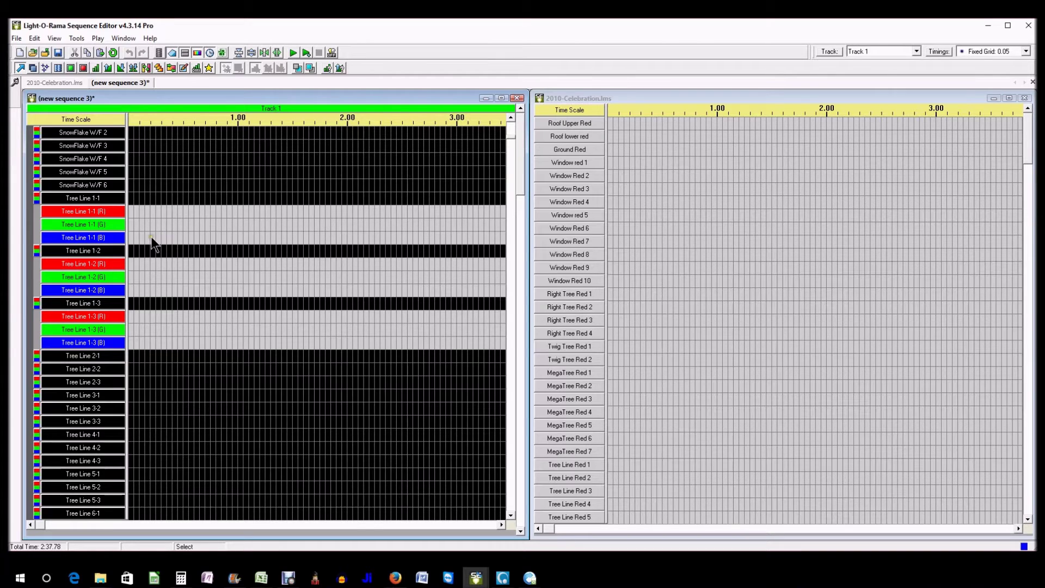
# Expand Tree Line 6-3, Tree Line 7-1 and Bells Left 1 through 3 into their separate red, green and blue channels.
pyautogui.click(58, 397)
pyautogui.scroll(-10, 41, 260)
pyautogui.scroll(-9, 41, 260)
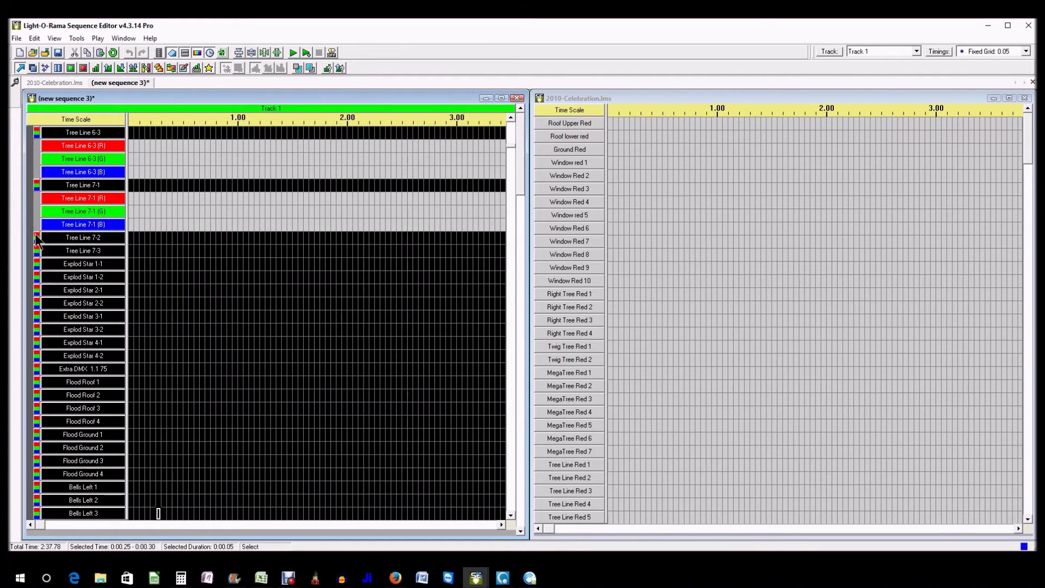
pyautogui.click(38, 396)
pyautogui.scroll(-2, 39, 397)
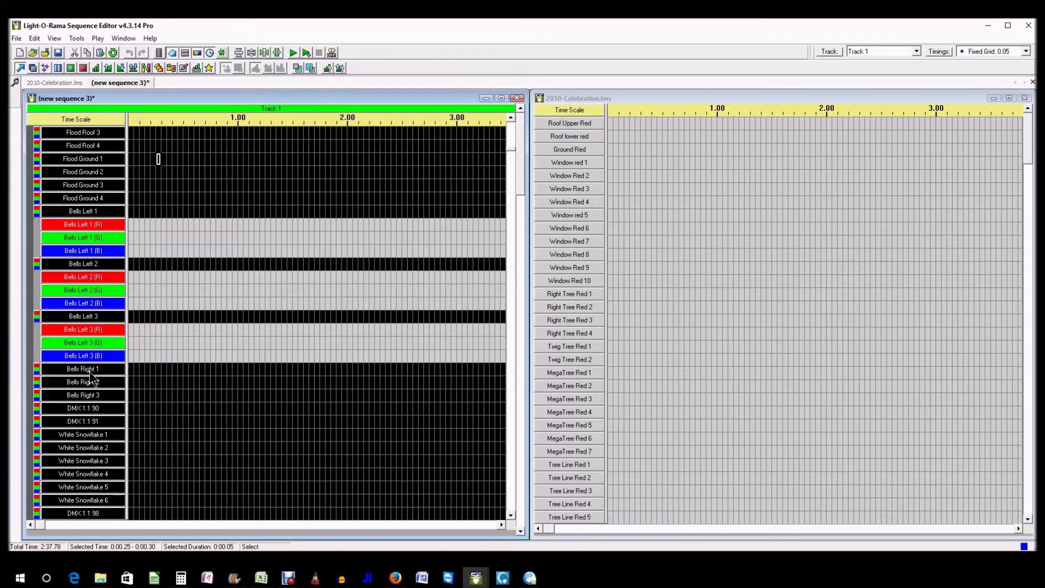
# Expand Bells Right 1, 2 and 3 into their separate red, green and blue channels.
pyautogui.click(37, 368)
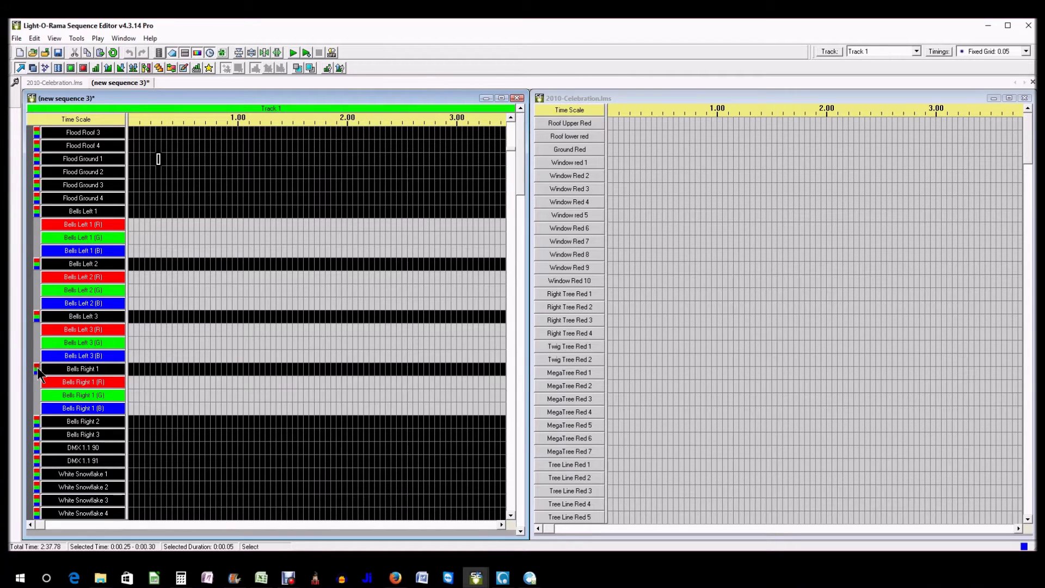
pyautogui.click(37, 421)
pyautogui.scroll(-1, 38, 433)
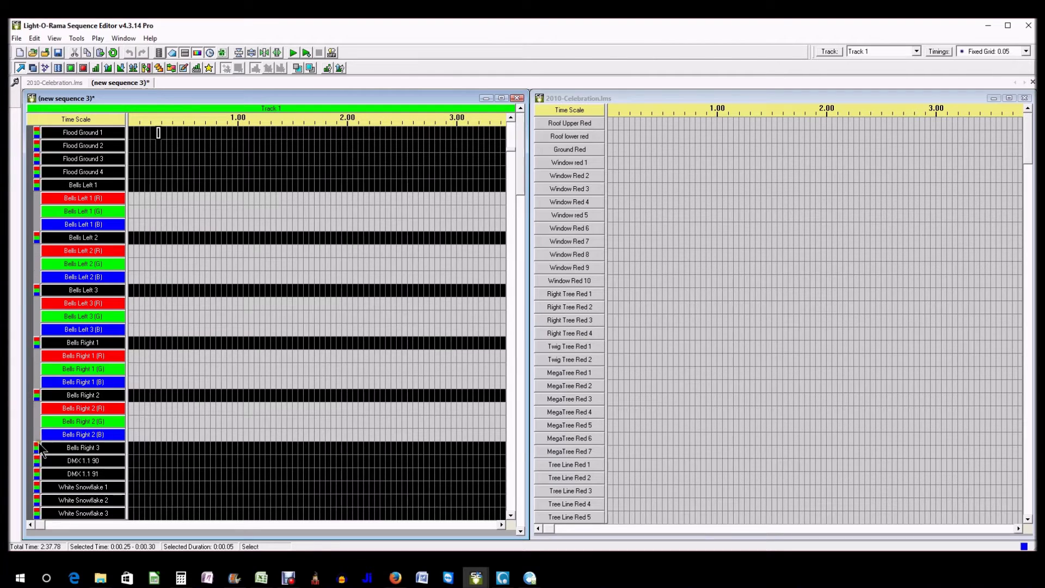
pyautogui.click(37, 447)
pyautogui.click(218, 421)
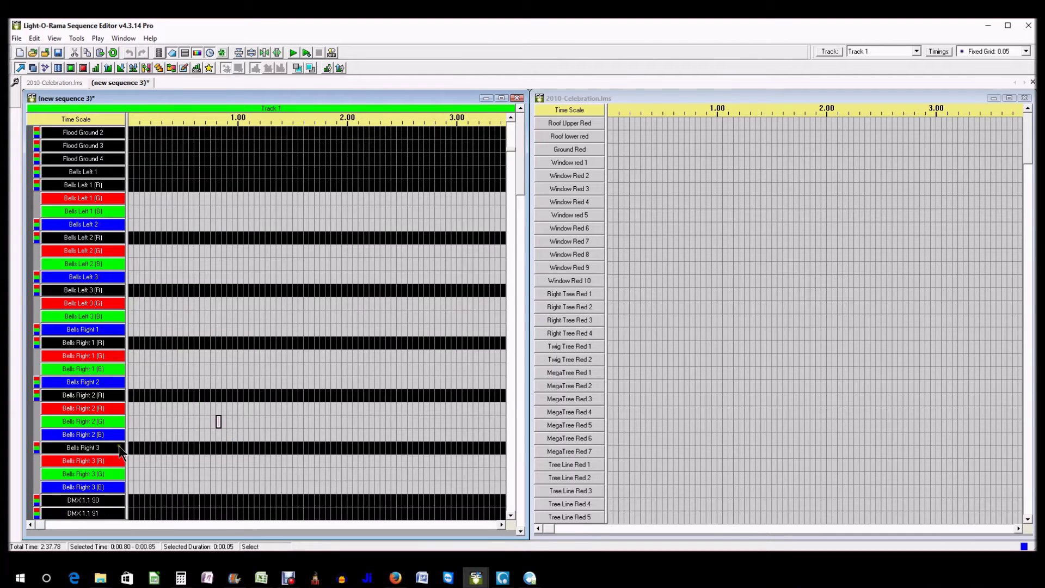
# Look through the DMX 1 channels below the bells, from the white snowflakes and Mega Arches to the snowman, presents and train.
pyautogui.scroll(-3, 119, 444)
pyautogui.scroll(-2, 119, 445)
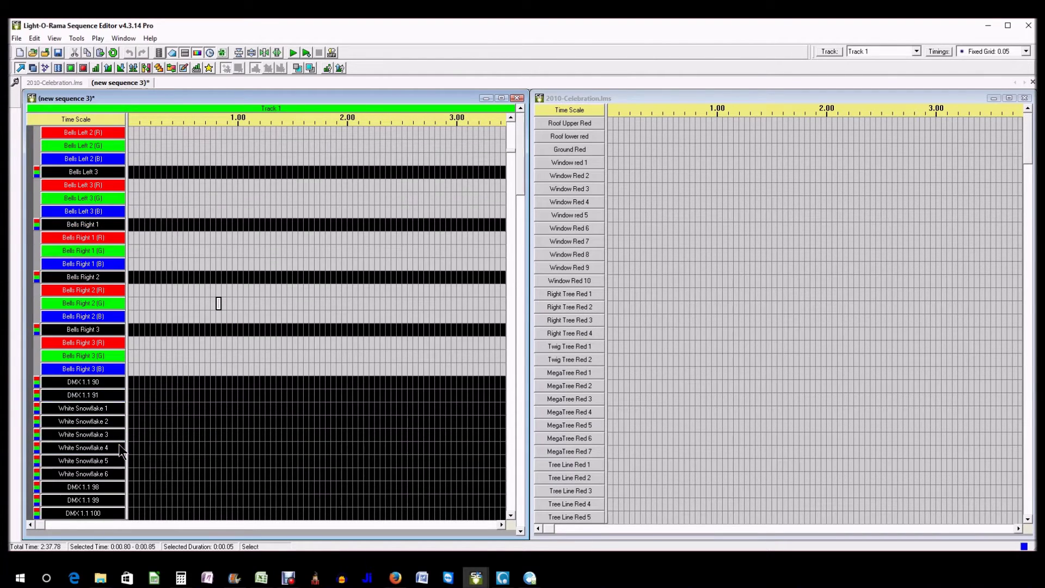
pyautogui.click(142, 356)
pyautogui.scroll(-1, 145, 380)
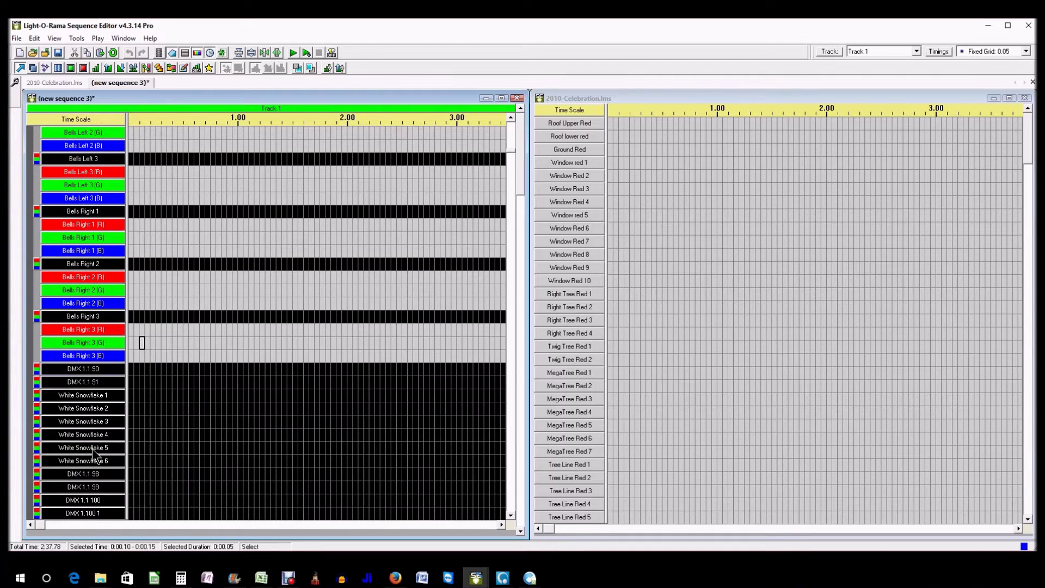
pyautogui.scroll(-7, 137, 397)
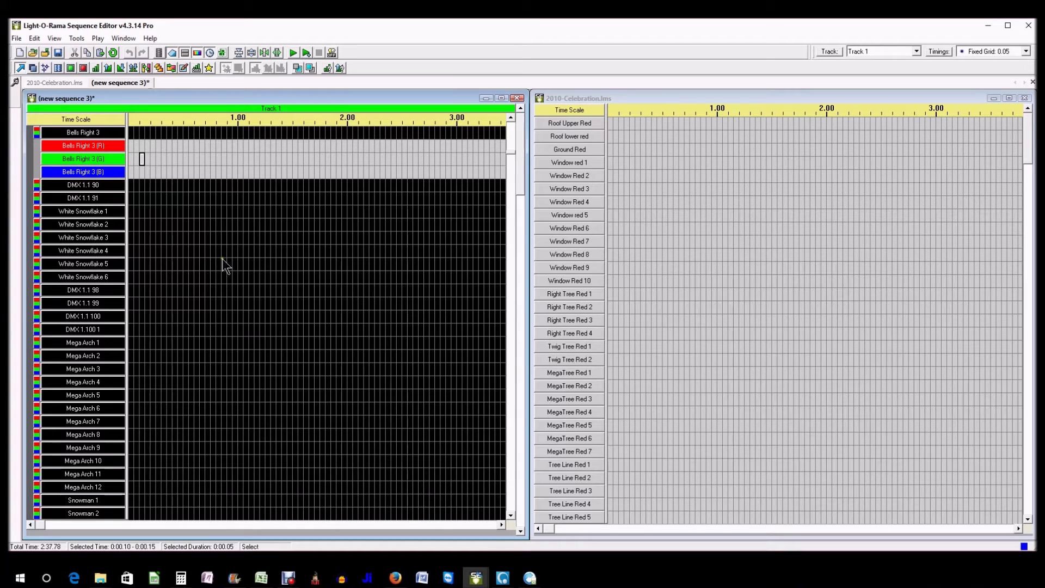
pyautogui.scroll(-5, 322, 270)
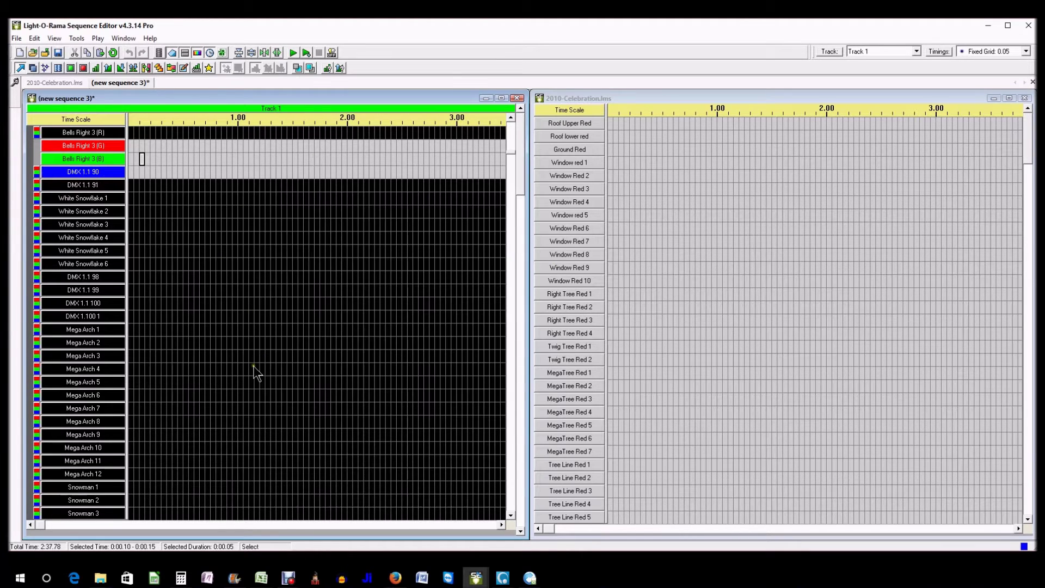
pyautogui.scroll(-2, 210, 368)
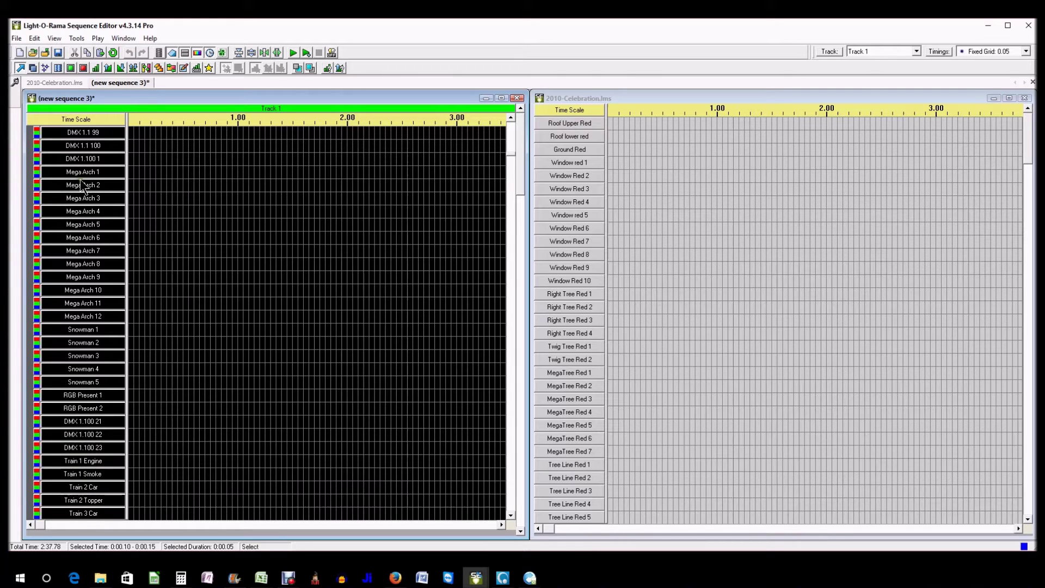
pyautogui.click(210, 284)
pyautogui.scroll(-10, 212, 280)
# Collapse the DMX 1 Dumb RGB group and check the channels inside the DMX2 Upper Roof Line and DMX 3 Lower roof line groups.
pyautogui.scroll(15, 94, 269)
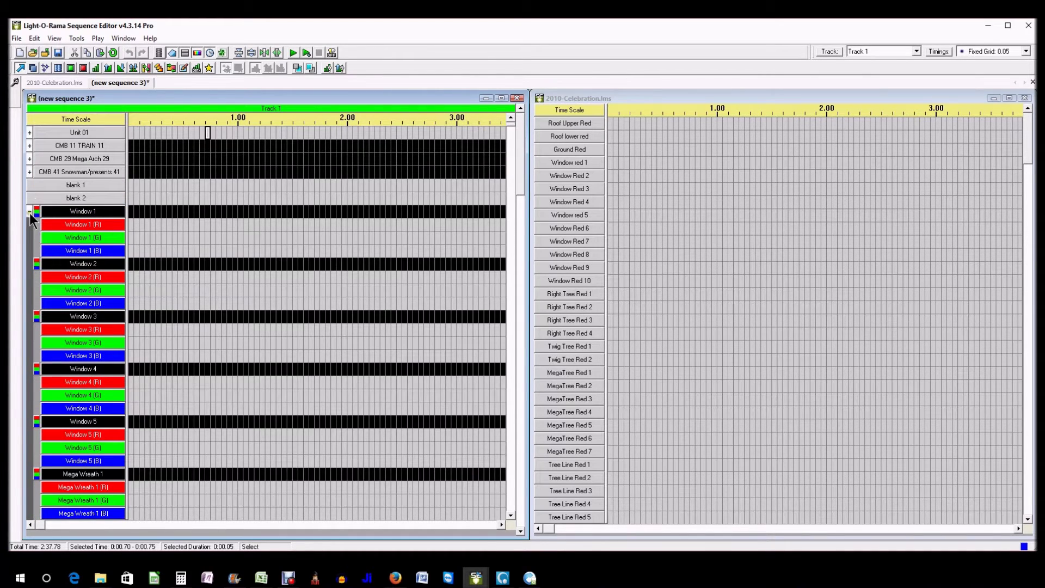
pyautogui.click(29, 213)
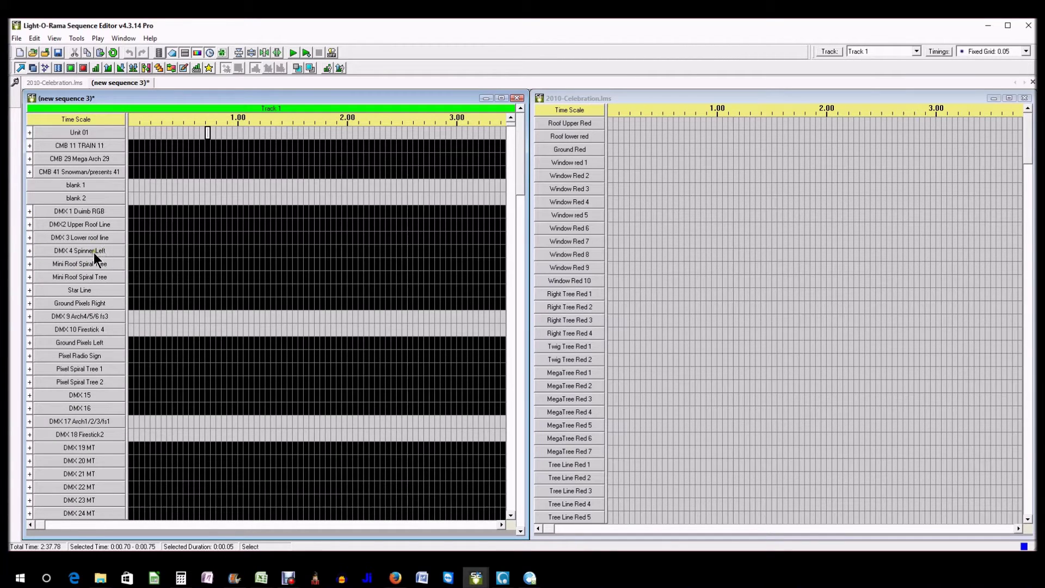
pyautogui.click(30, 225)
pyautogui.click(31, 225)
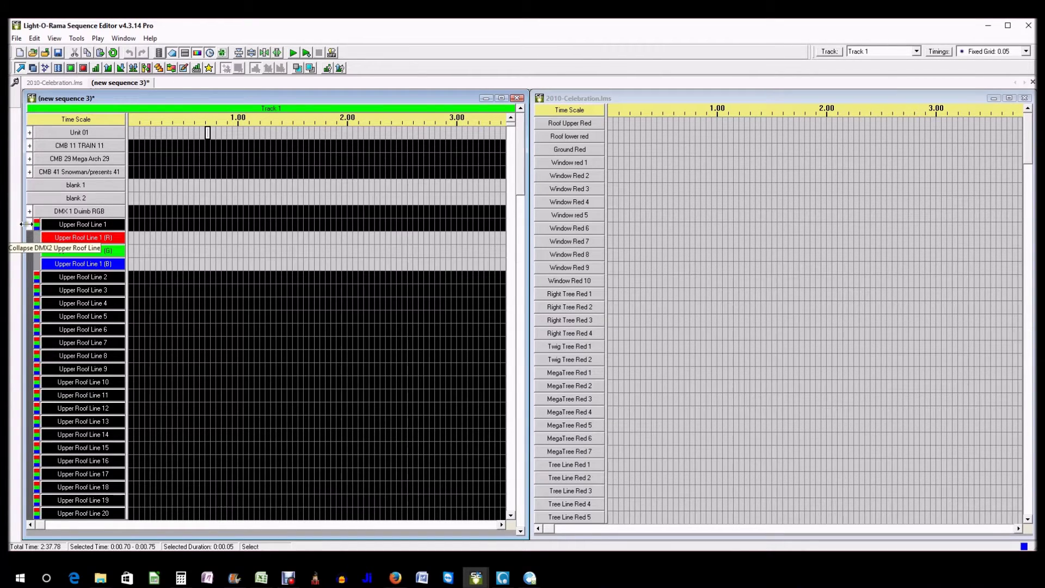
pyautogui.click(29, 224)
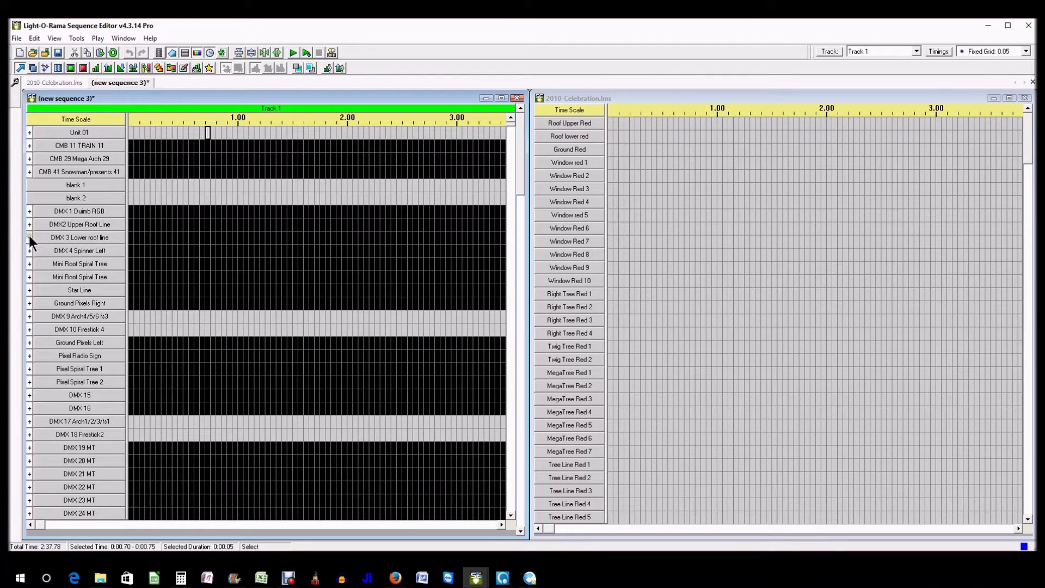
pyautogui.click(29, 238)
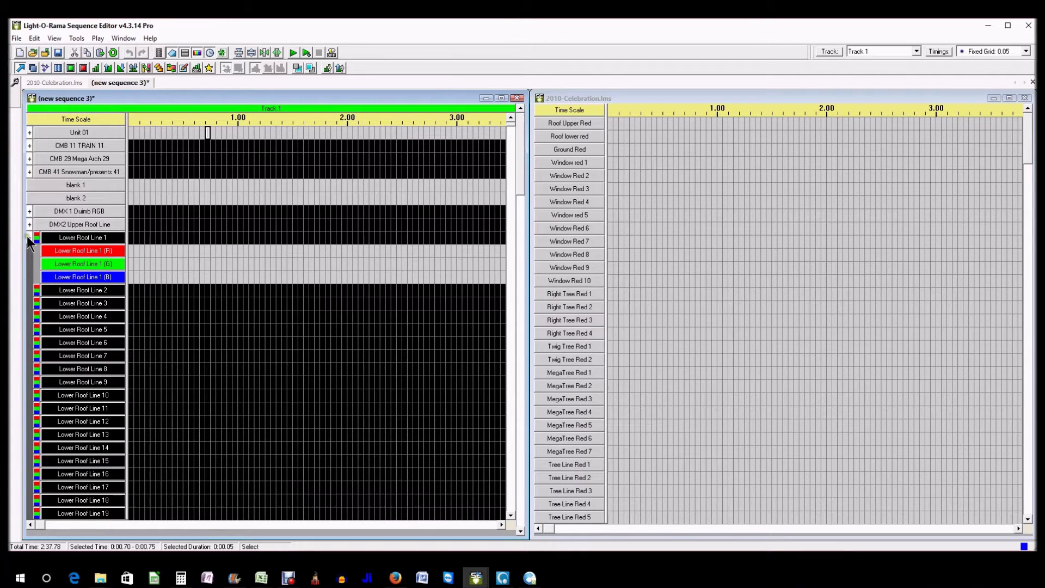
pyautogui.click(29, 237)
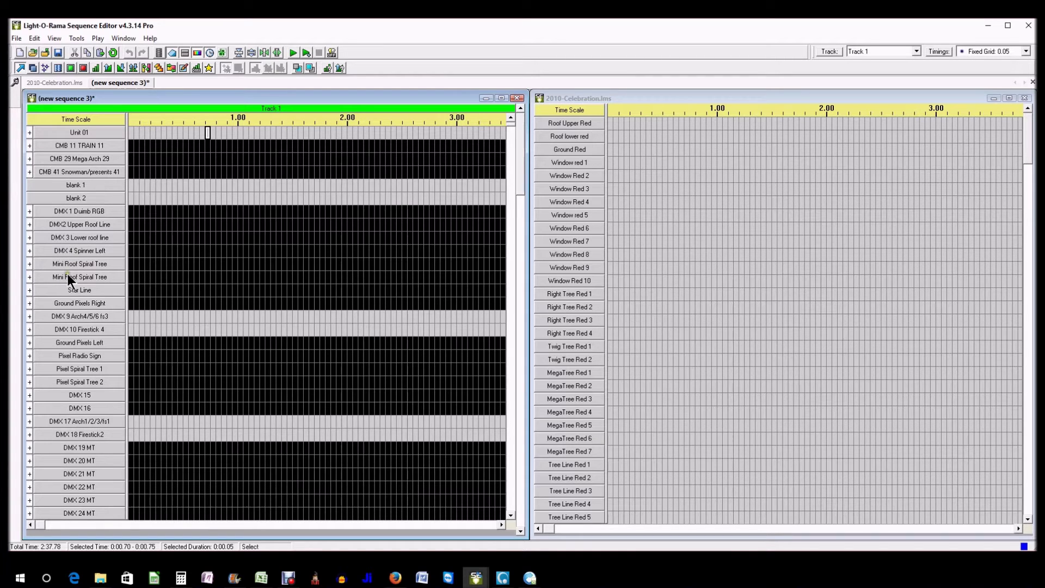
# Check the channels inside the Ground Pixels Right and Ground Pixels Left groups, collapsing each group again.
pyautogui.click(29, 303)
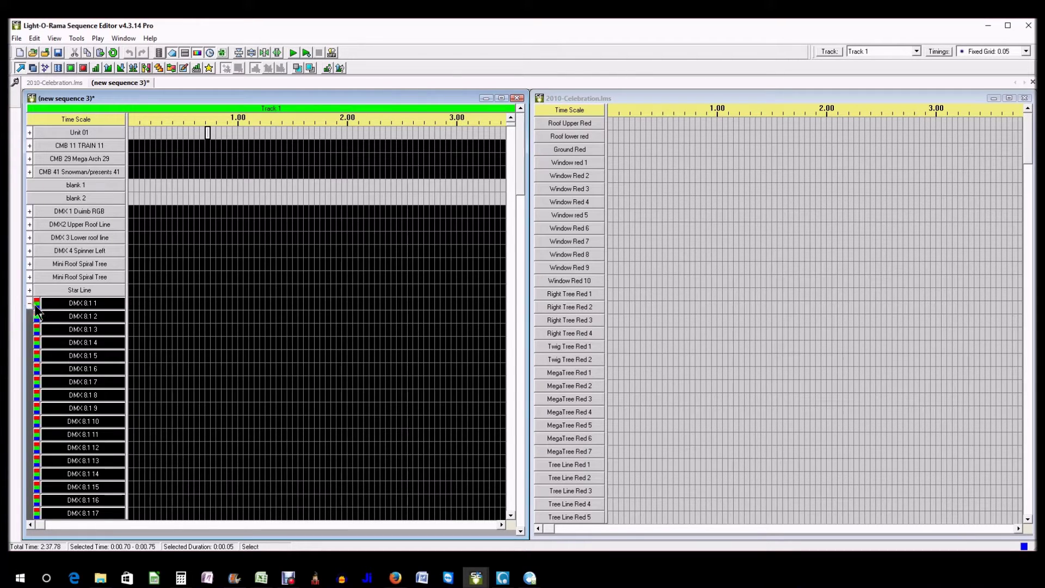
pyautogui.click(30, 303)
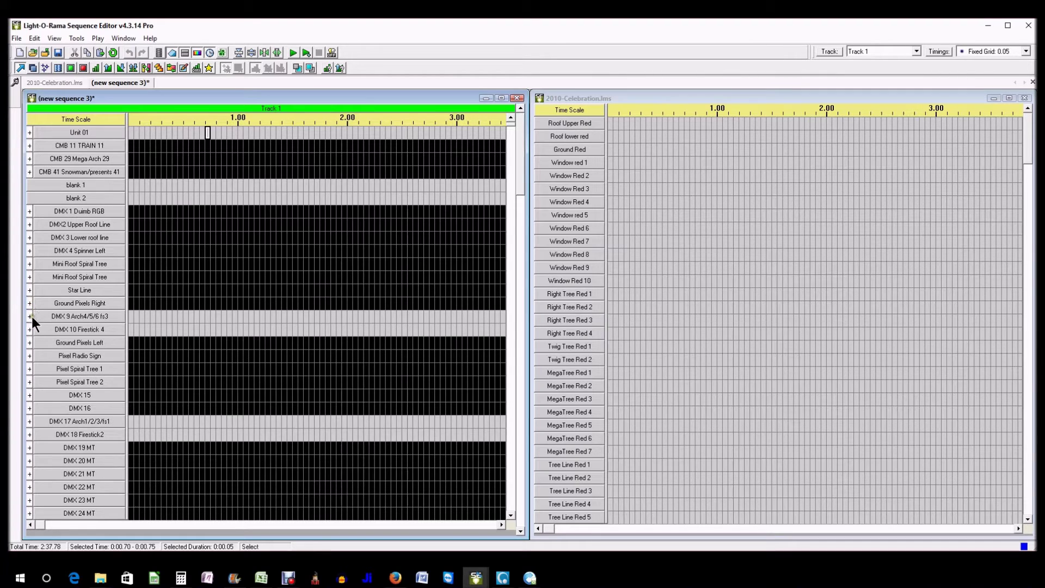
pyautogui.click(30, 342)
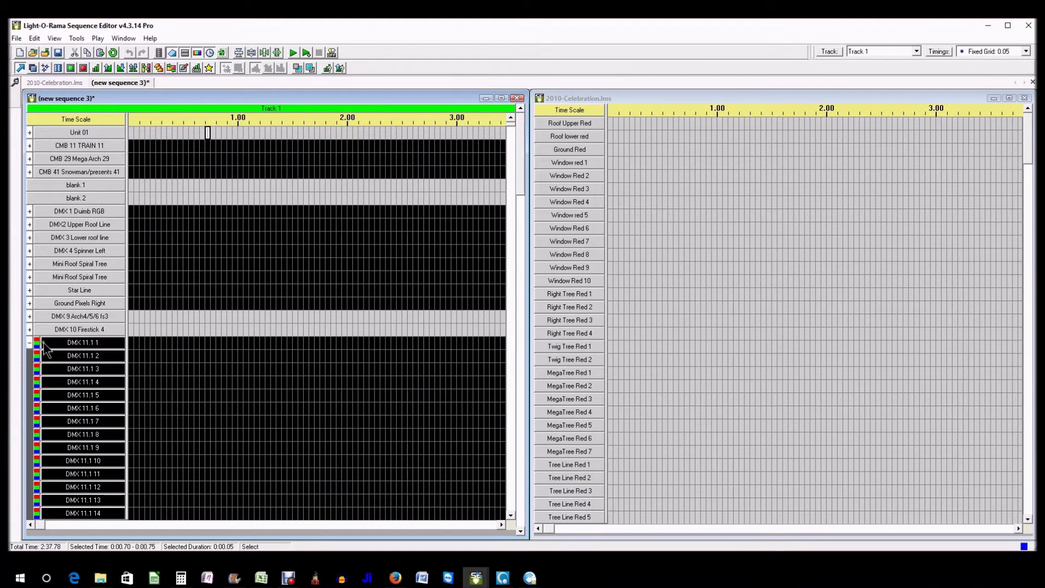
pyautogui.click(29, 343)
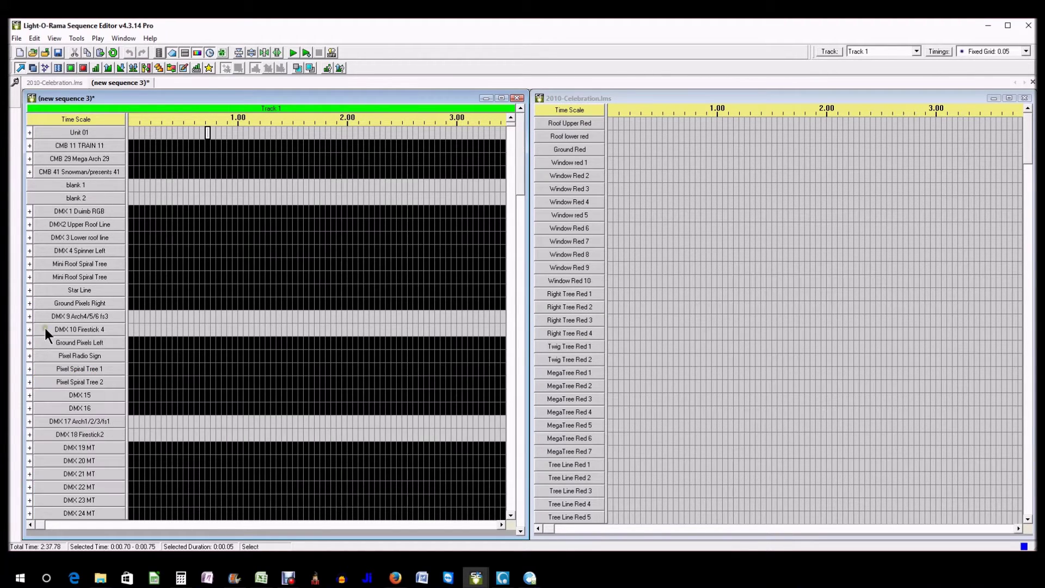
# Look through the new sequence's remaining groups down to DMX 36 GECE Window 10ab and compare them with the 2010-Celebration window channels.
pyautogui.scroll(-1, 45, 329)
pyautogui.scroll(-1, 44, 328)
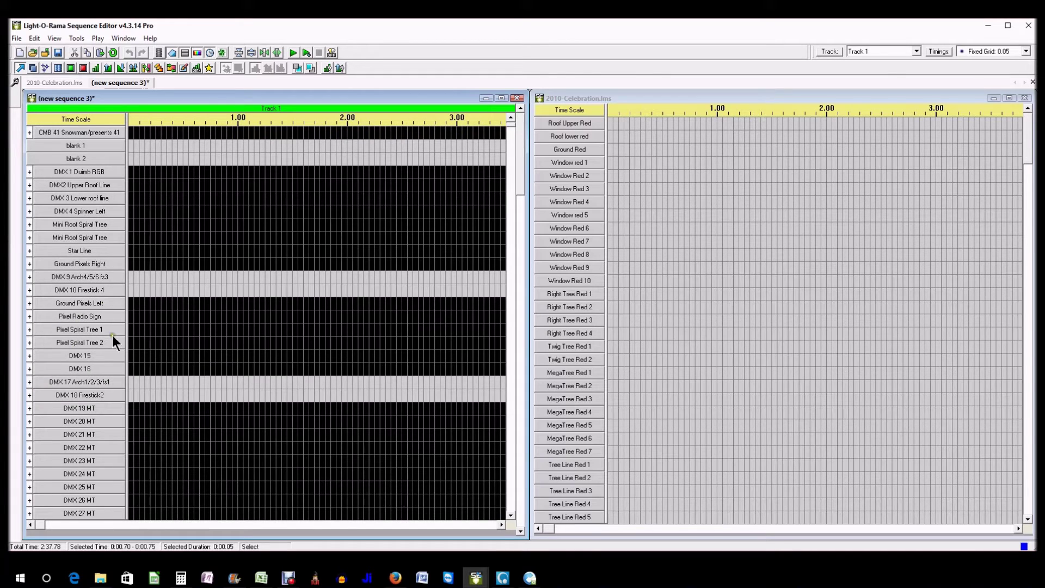
pyautogui.scroll(-5, 82, 347)
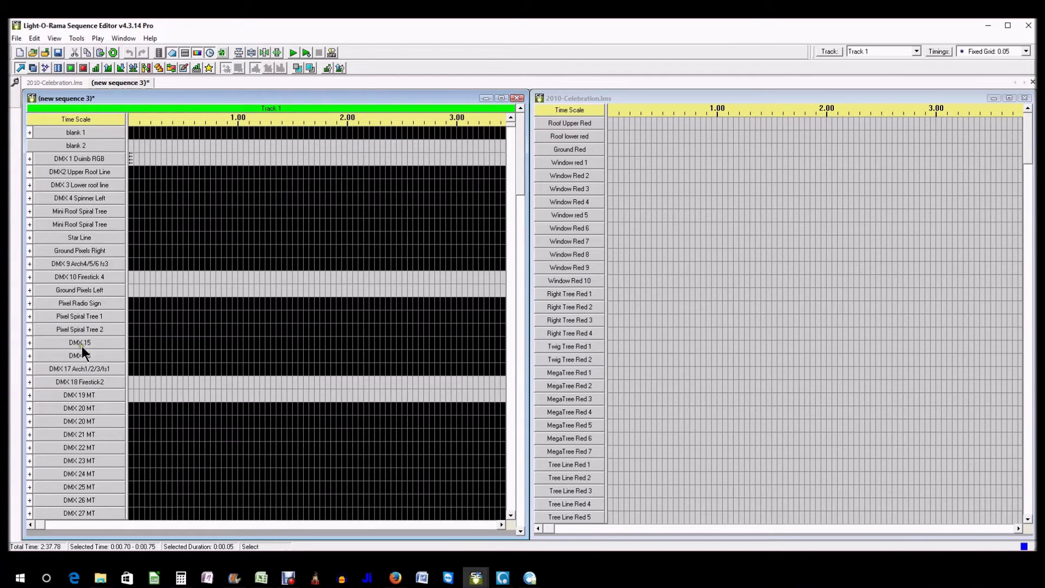
pyautogui.scroll(-1, 79, 335)
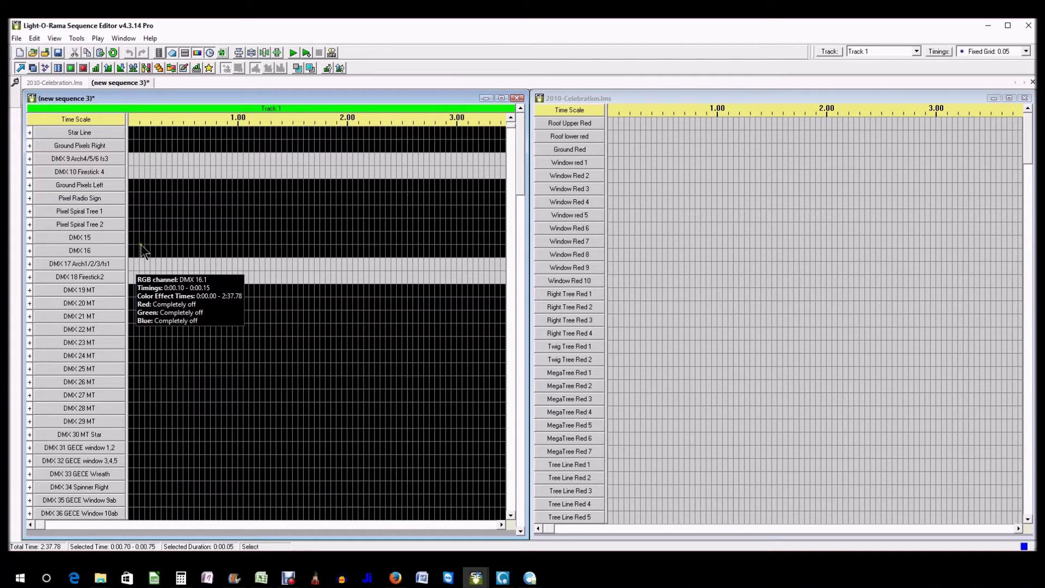
pyautogui.click(610, 284)
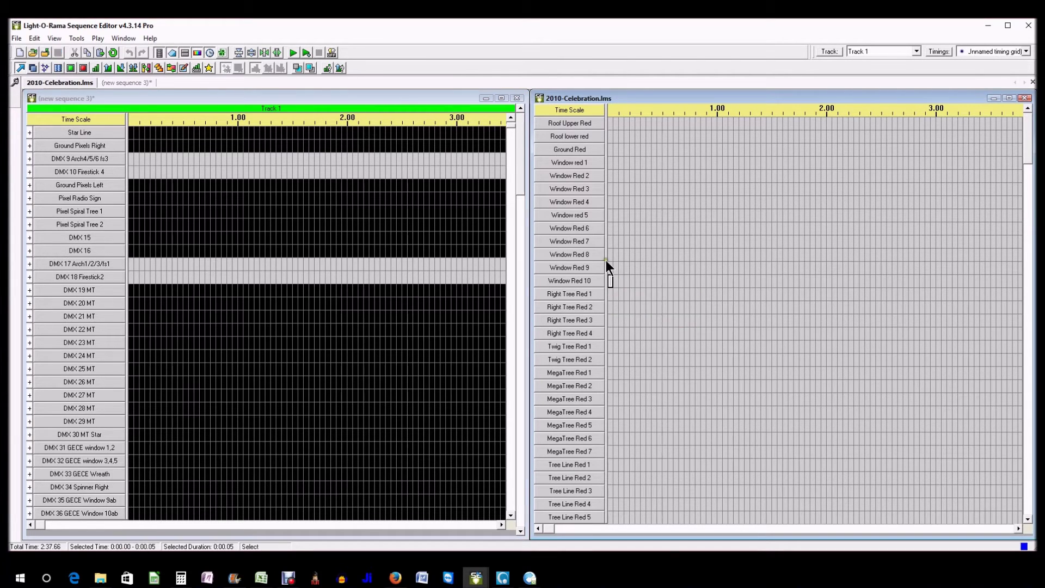
pyautogui.click(609, 175)
# Expand the Unit 01 group in the new sequence and select the first timing cell of Reindeer 1.
pyautogui.click(257, 211)
pyautogui.scroll(2, 218, 169)
pyautogui.scroll(7, 218, 168)
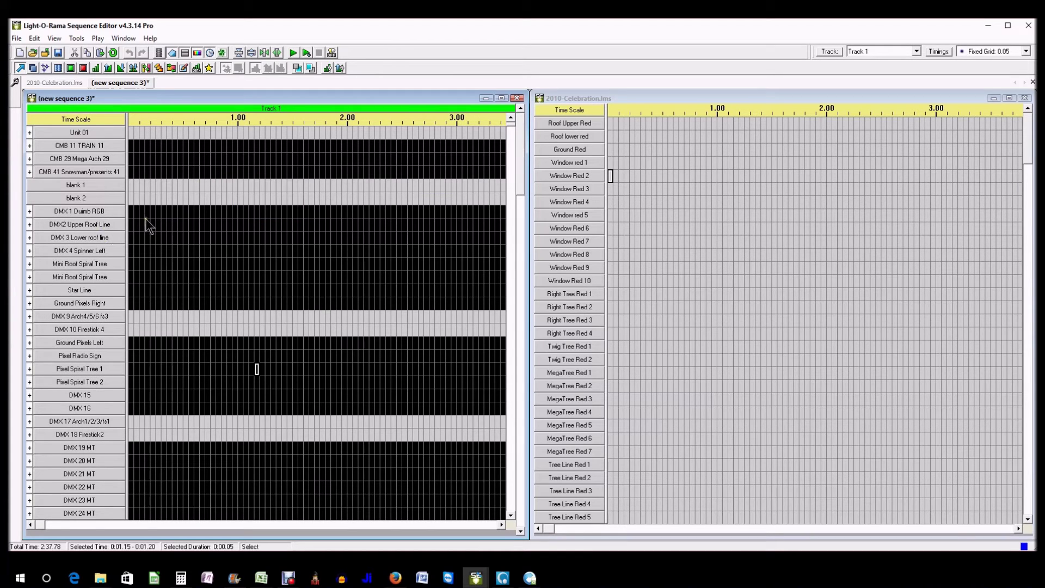
pyautogui.click(148, 171)
pyautogui.click(30, 132)
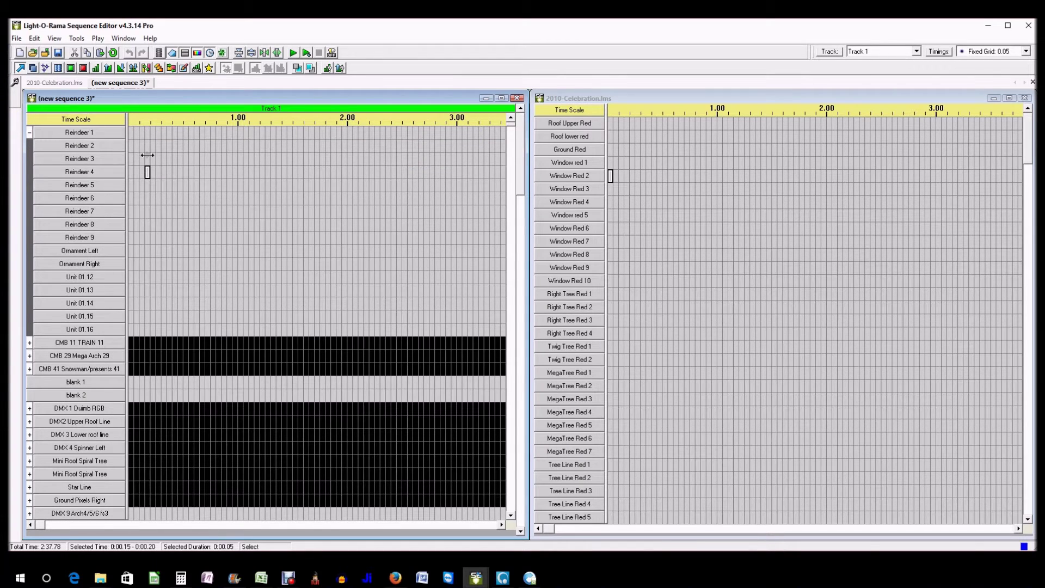
pyautogui.click(132, 135)
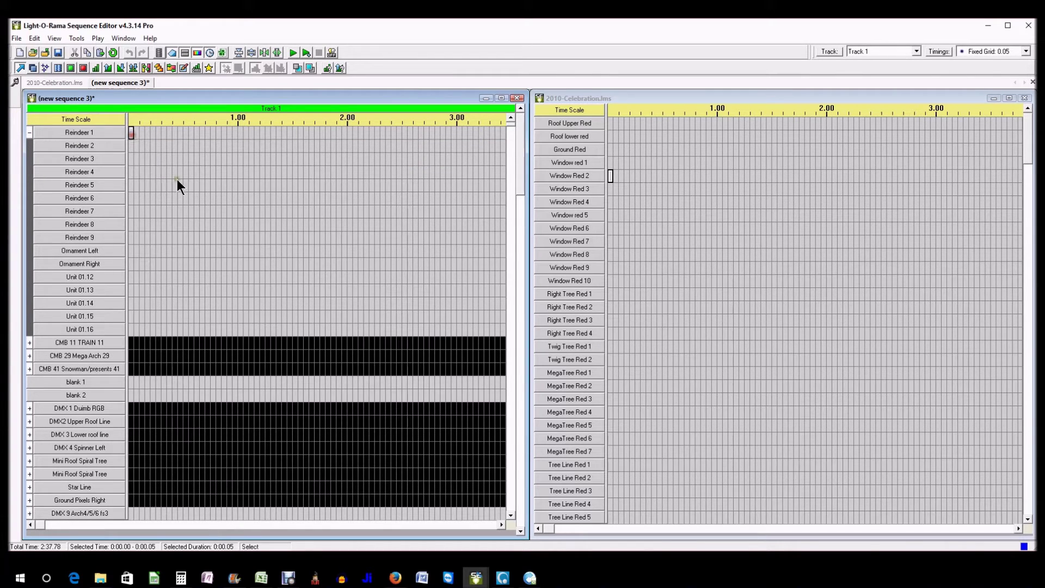
pyautogui.click(159, 242)
pyautogui.press('Home')
pyautogui.moveTo(21, 80)
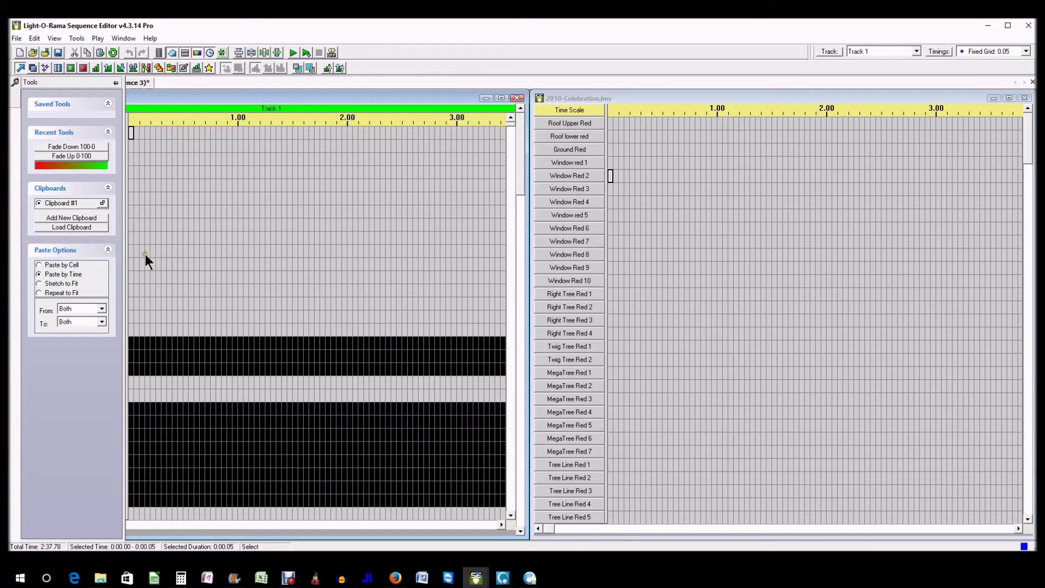
pyautogui.click(153, 136)
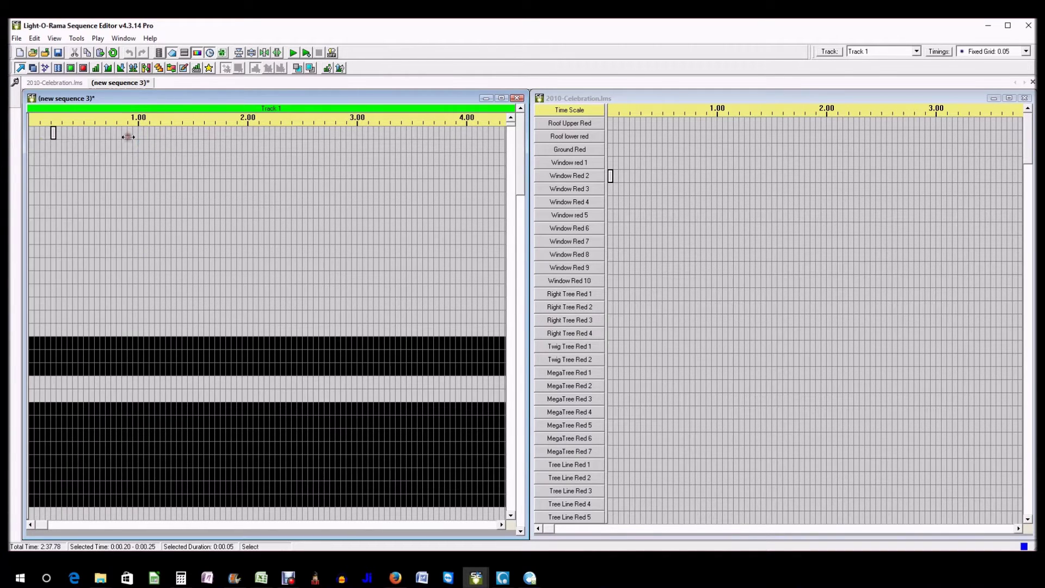
pyautogui.doubleClick(26, 138)
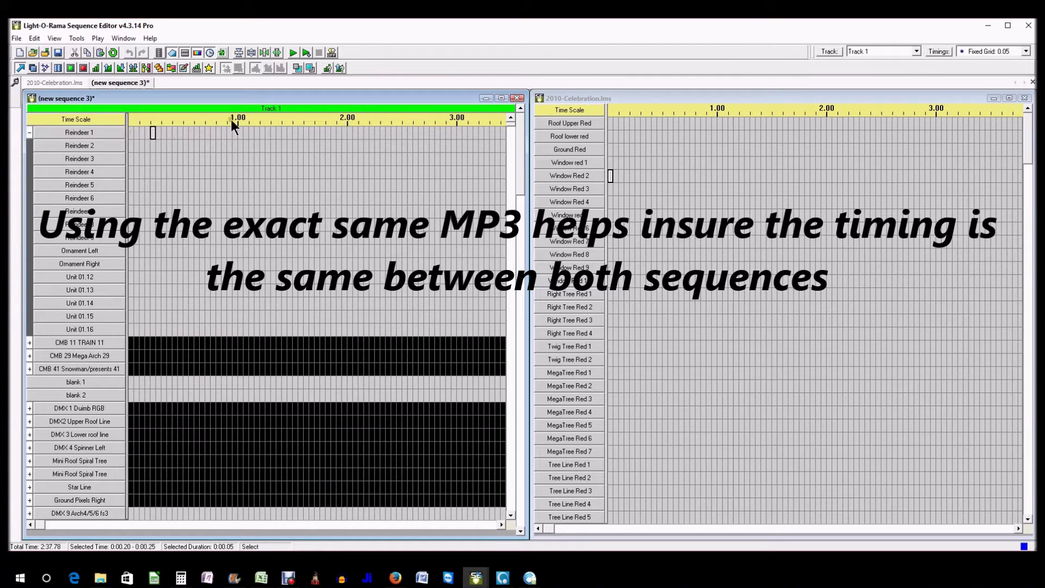
pyautogui.click(683, 151)
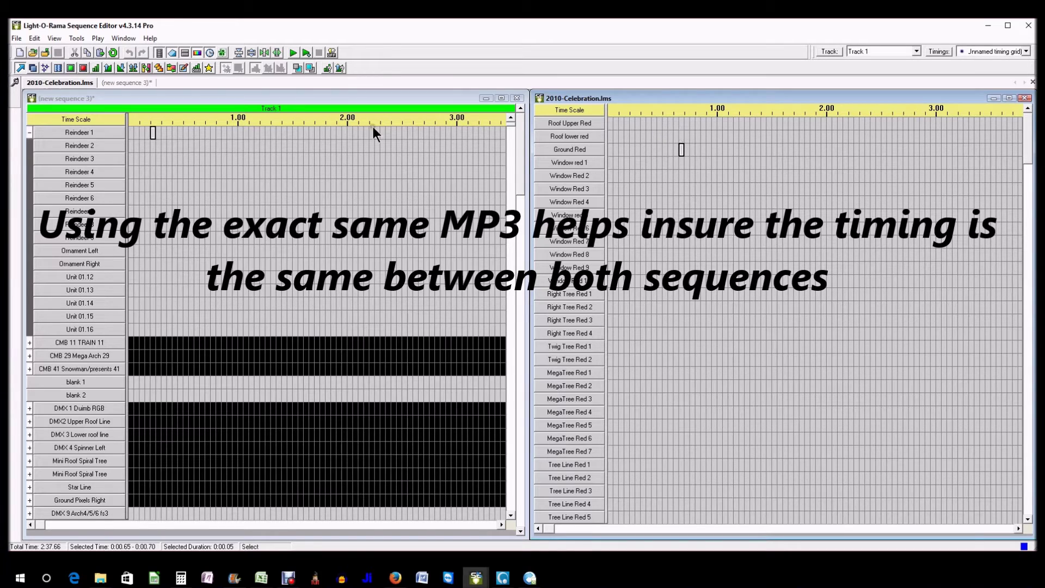
# Place the cursor on the first timing cell of Reindeer 1 in both the new sequence and 2010-Celebration.
pyautogui.click(335, 139)
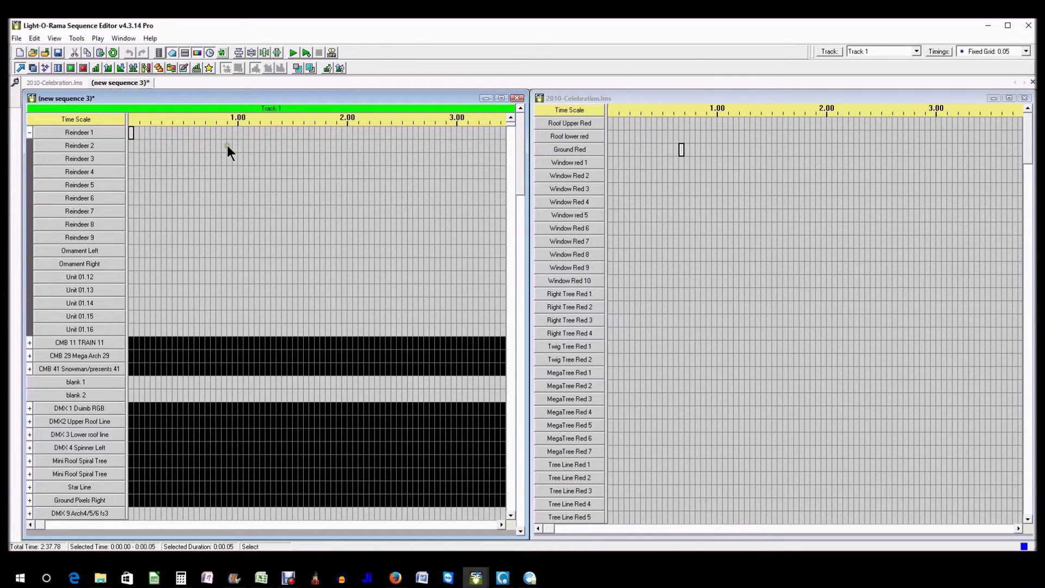
pyautogui.moveTo(18, 94)
pyautogui.click(627, 276)
pyautogui.scroll(-15, 629, 277)
pyautogui.scroll(-20, 629, 276)
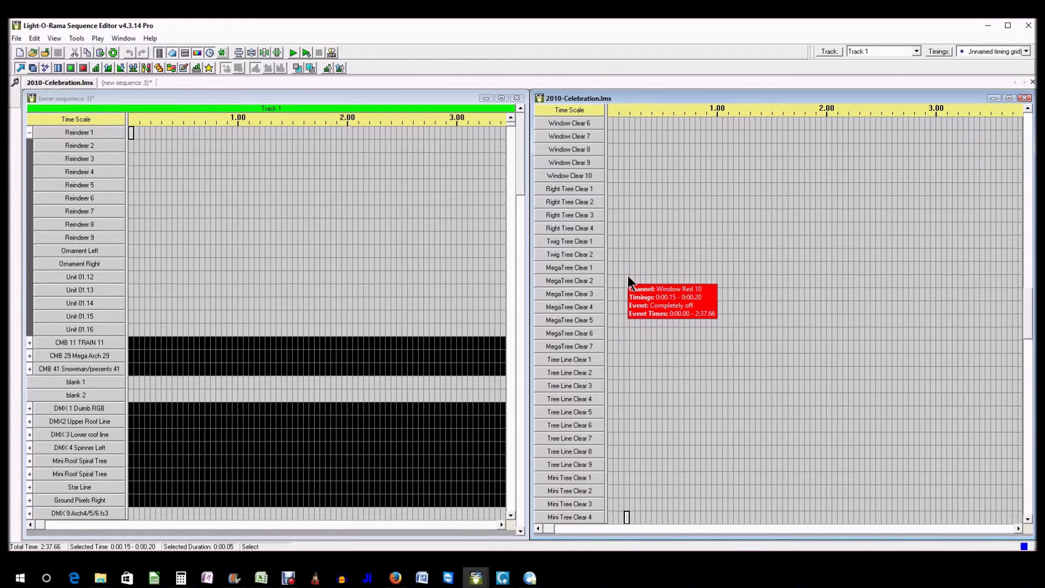
pyautogui.scroll(-4, 628, 276)
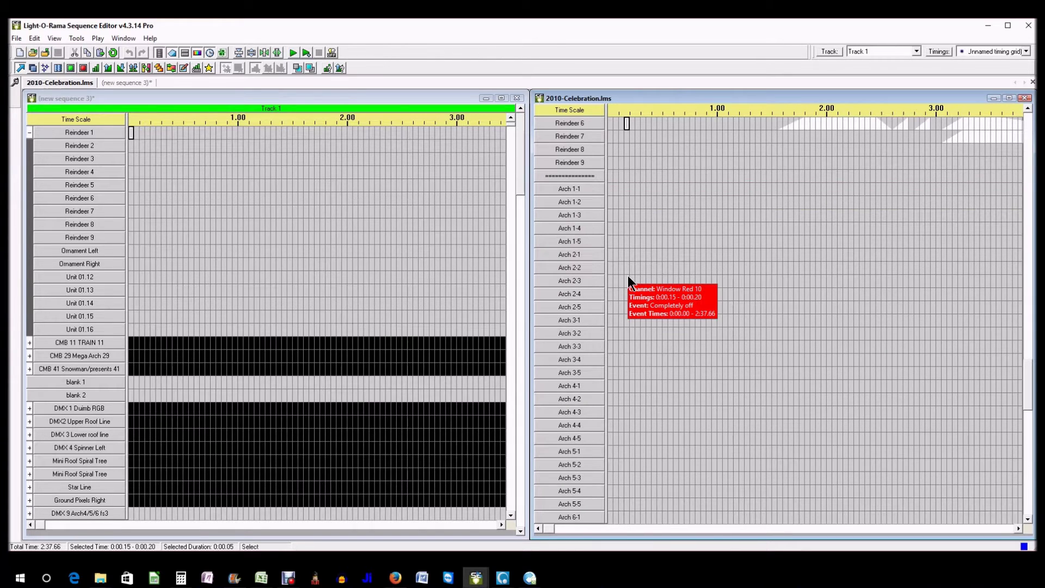
pyautogui.scroll(14, 628, 276)
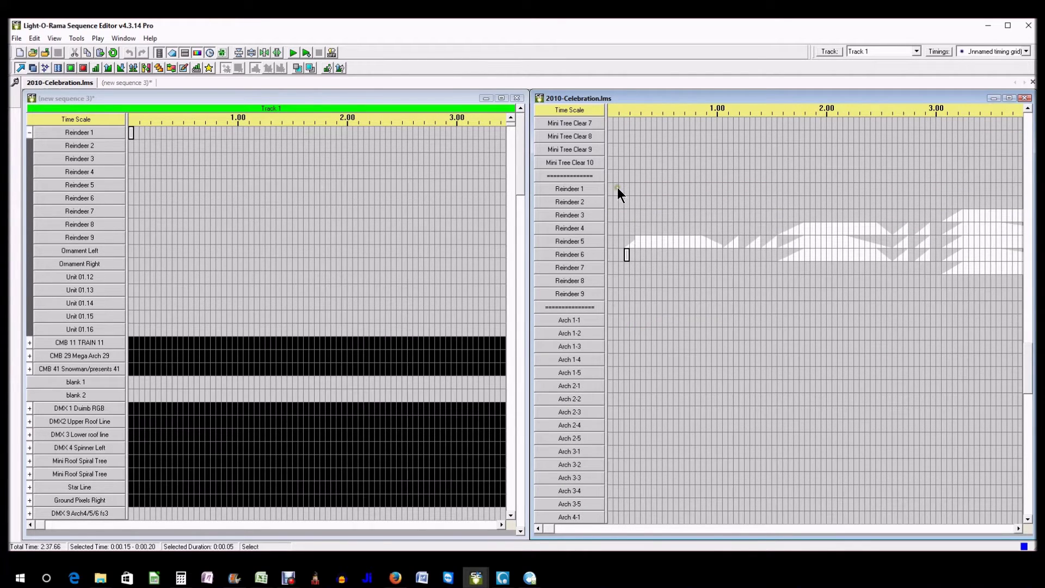
pyautogui.click(648, 187)
pyautogui.press('Home')
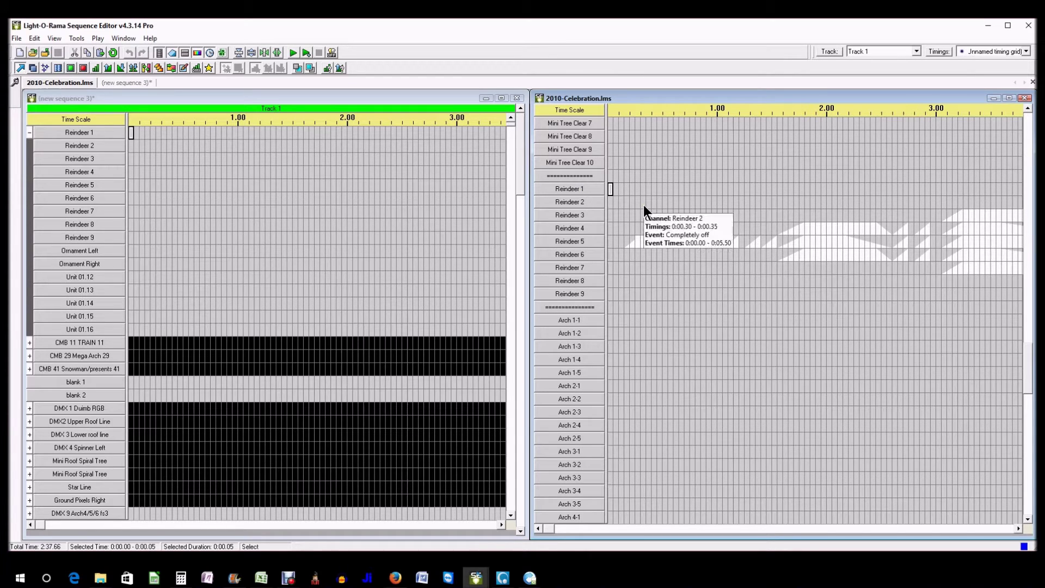
# Copy the full-length sequencing of channels Reindeer 1 through Reindeer 9 from 2010-Celebration.
pyautogui.hotkey('shift', 'Down')
pyautogui.hotkey('shift', 'Down')
pyautogui.hotkey('shift', 'Down')
pyautogui.hotkey('shift', 'Down')
pyautogui.hotkey('shift', 'Down')
pyautogui.hotkey('shift', 'Down')
pyautogui.hotkey('shift', 'Down')
pyautogui.hotkey('shift', 'Down')
pyautogui.keyDown('shift'); pyautogui.click(618, 297); pyautogui.keyUp('shift')
pyautogui.moveTo(618, 296); pyautogui.dragTo(665, 288)
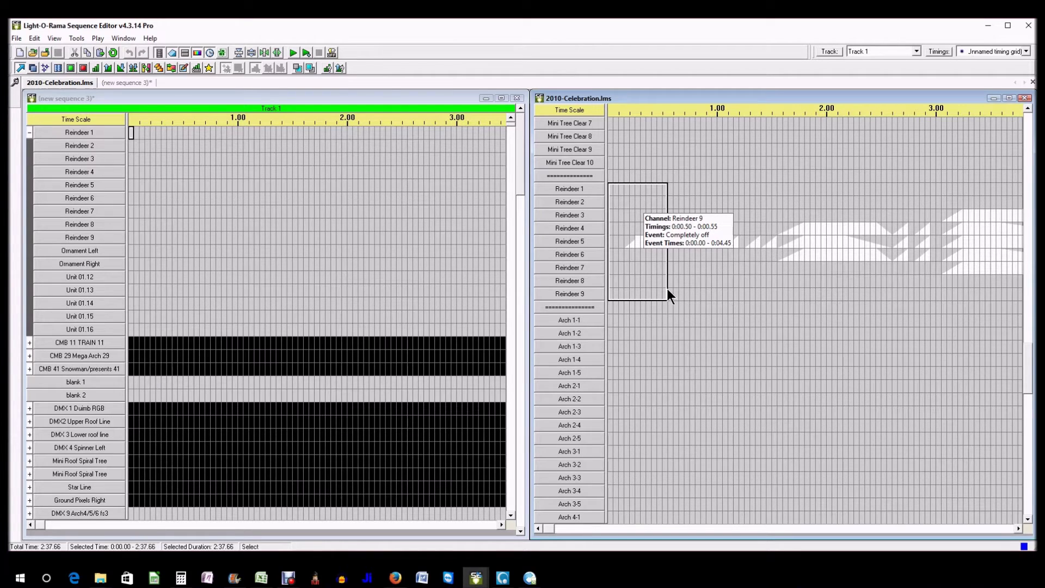
pyautogui.hotkey('shift', 'End')
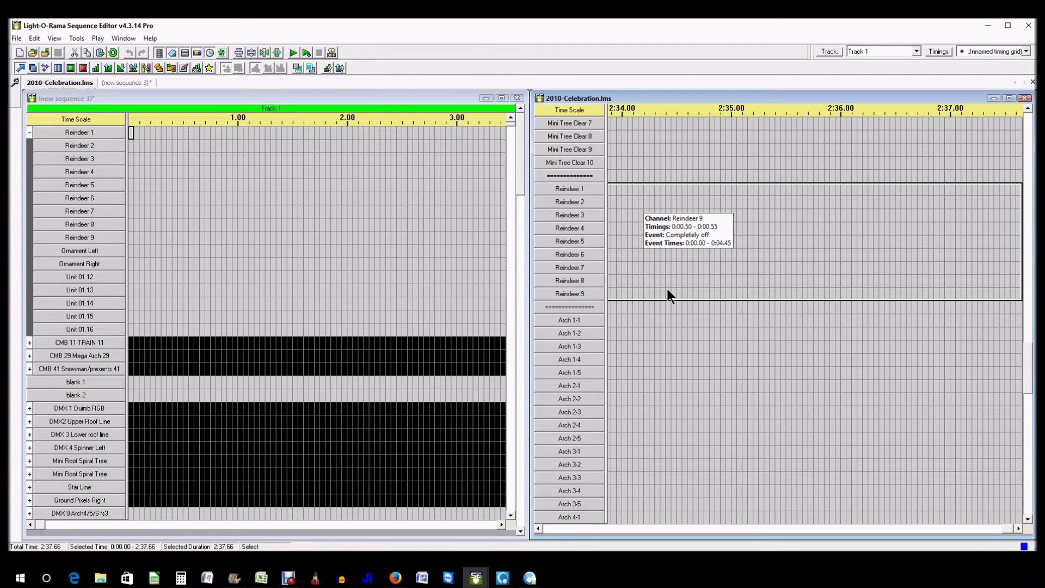
pyautogui.rightClick(668, 290)
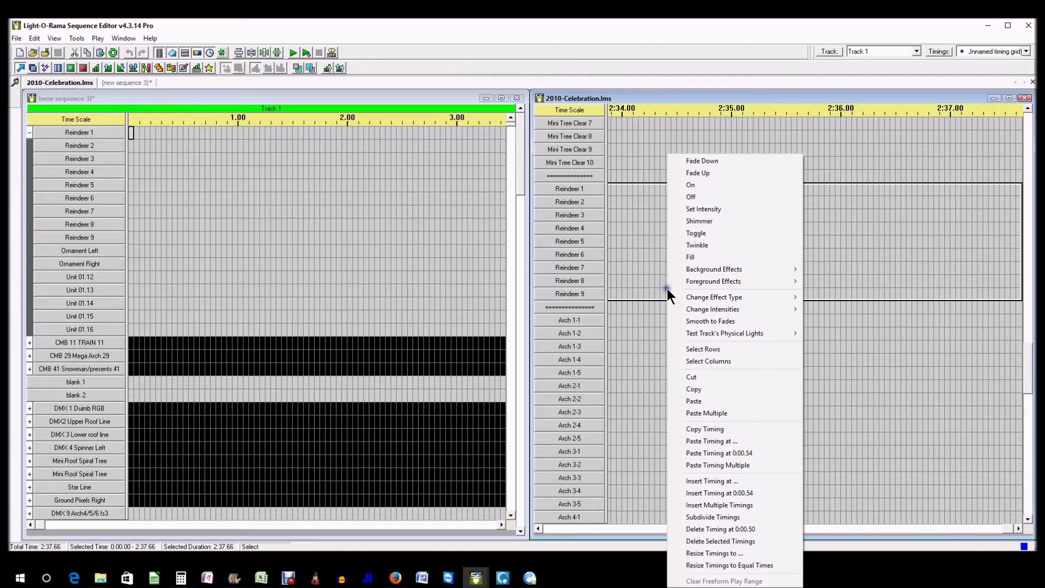
pyautogui.click(697, 390)
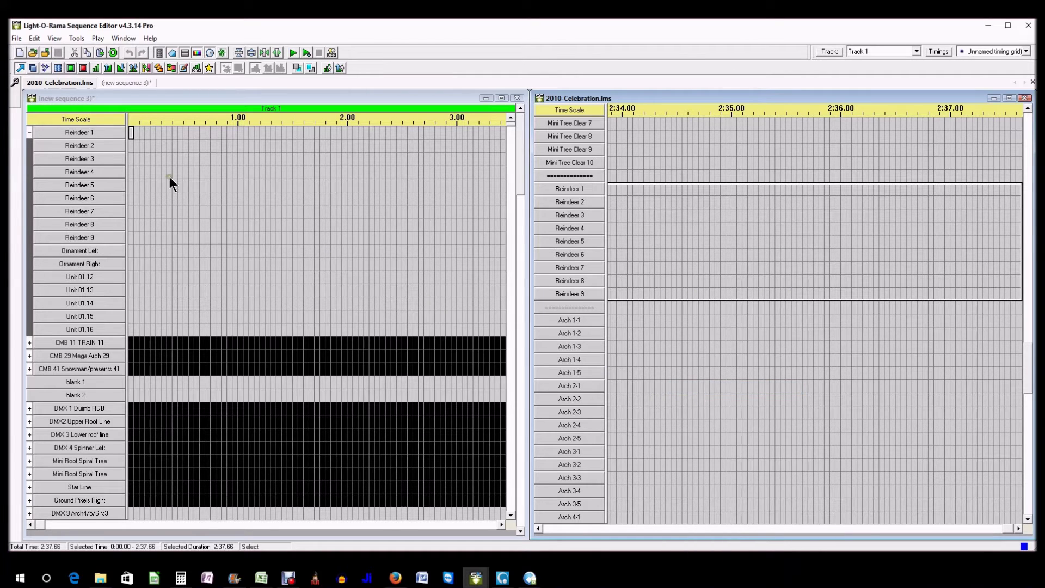
# Paste the copied reindeer sequencing at the first timing cell of Reindeer 1 in the new sequence and check it along the timeline.
pyautogui.click(146, 136)
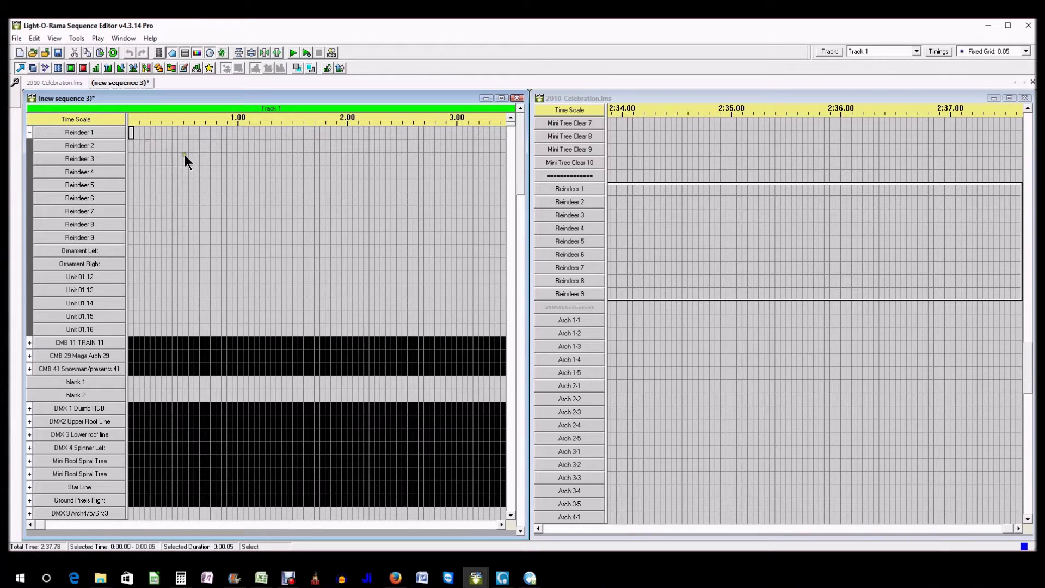
pyautogui.rightClick(132, 132)
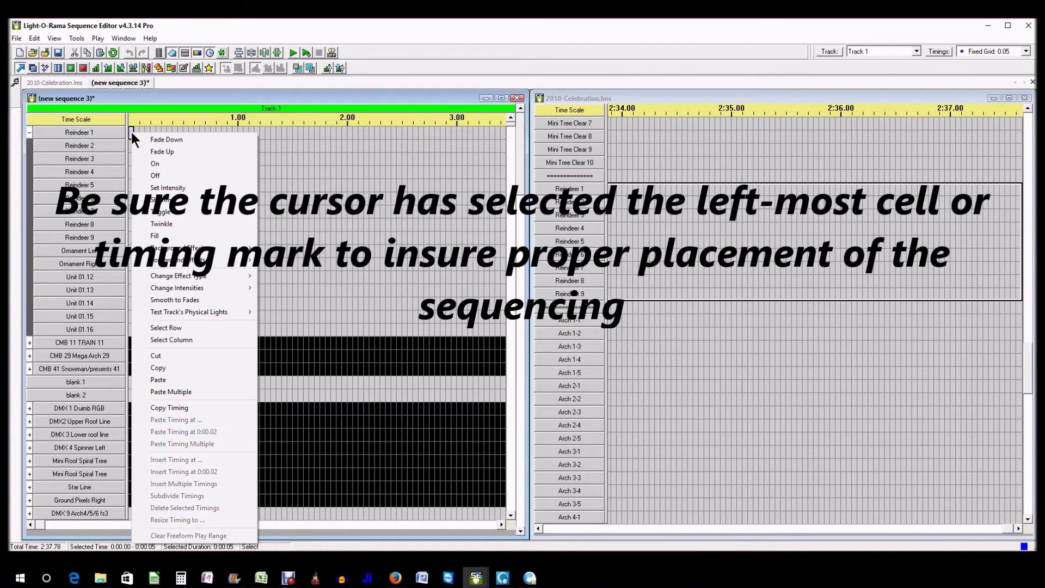
pyautogui.click(163, 379)
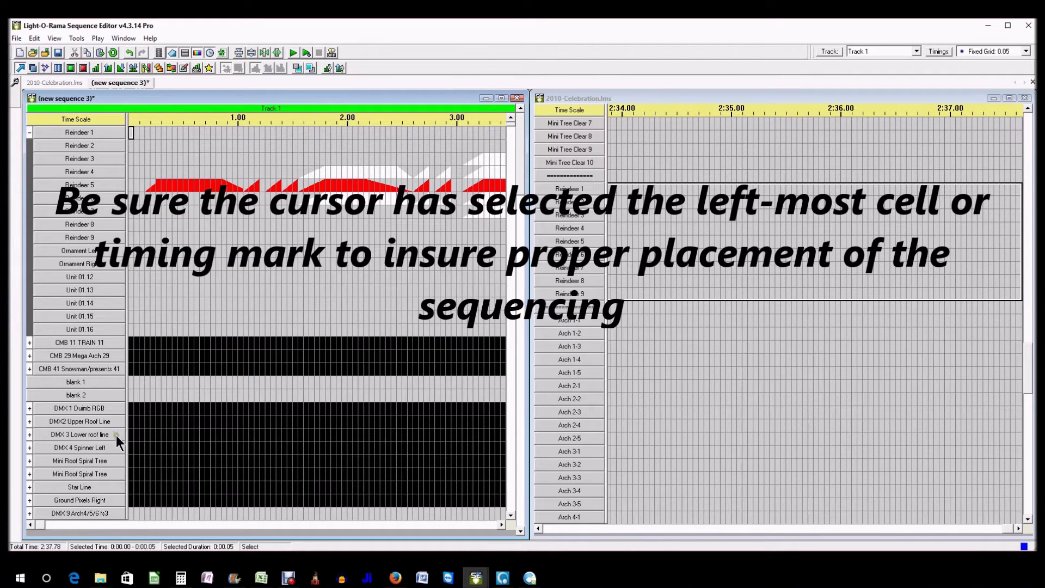
pyautogui.moveTo(44, 525); pyautogui.dragTo(449, 536)
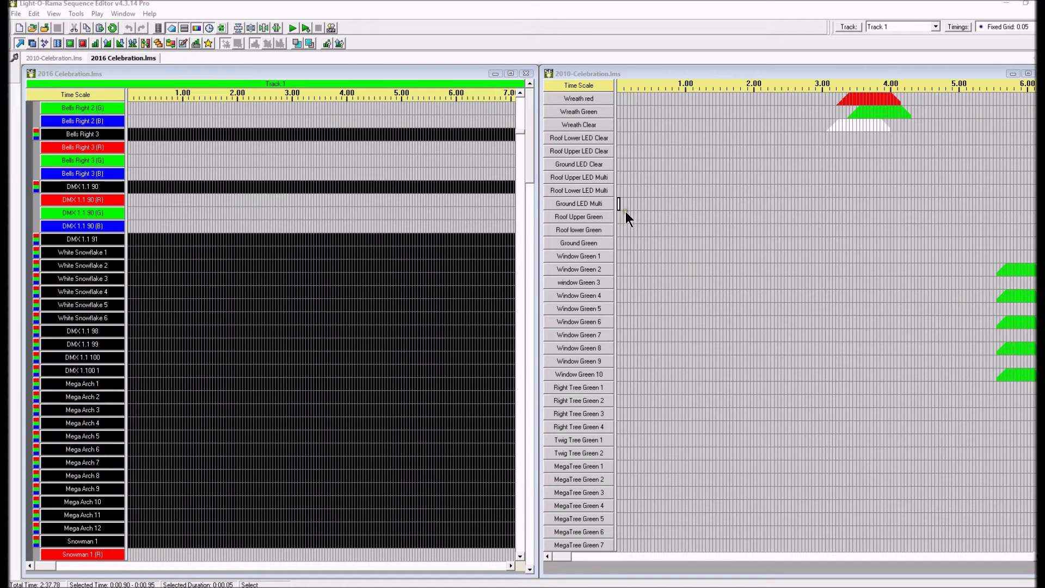
# Select the Ground LED Multi channel from its first timing cell to the end in 2010-Celebration and copy it.
pyautogui.moveTo(620, 208)
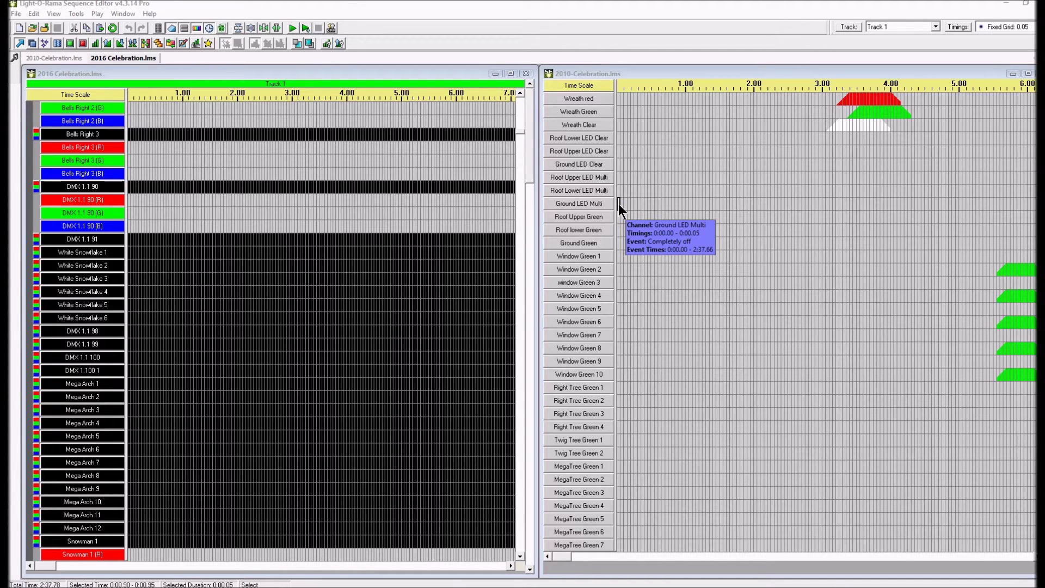
pyautogui.click(619, 204)
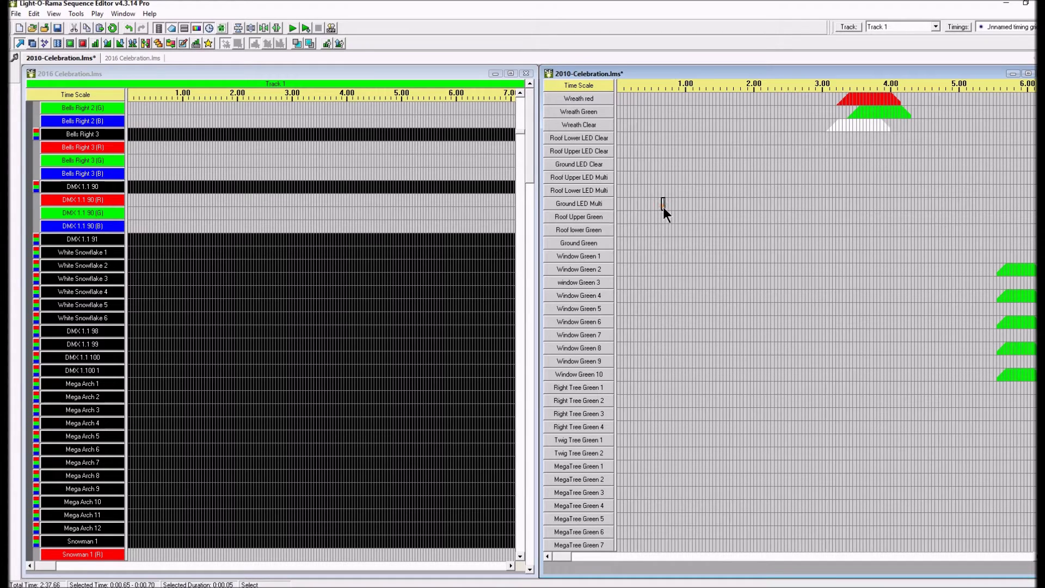
pyautogui.moveTo(664, 208)
pyautogui.moveTo(621, 208)
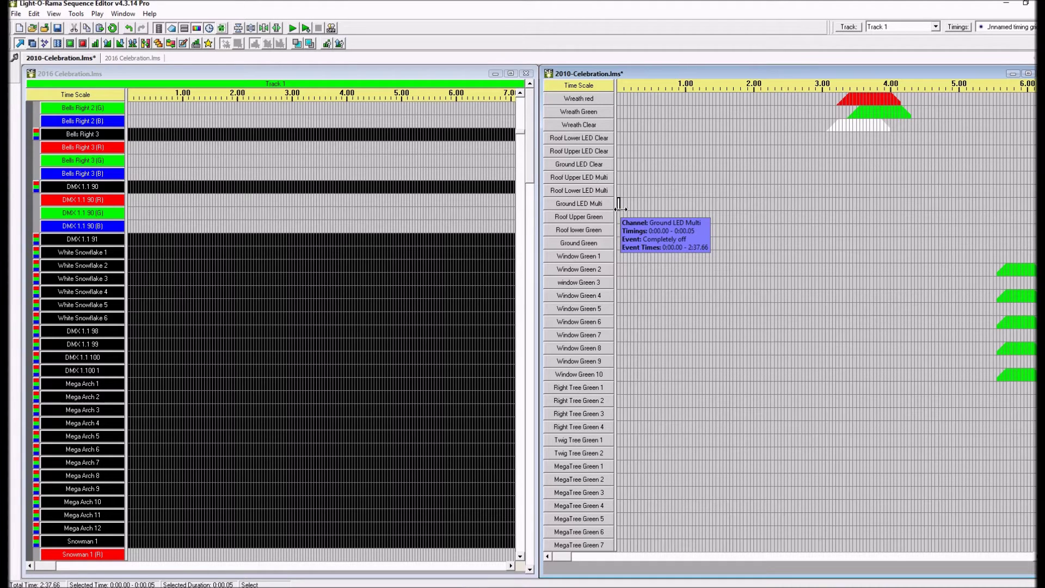
pyautogui.doubleClick(621, 208)
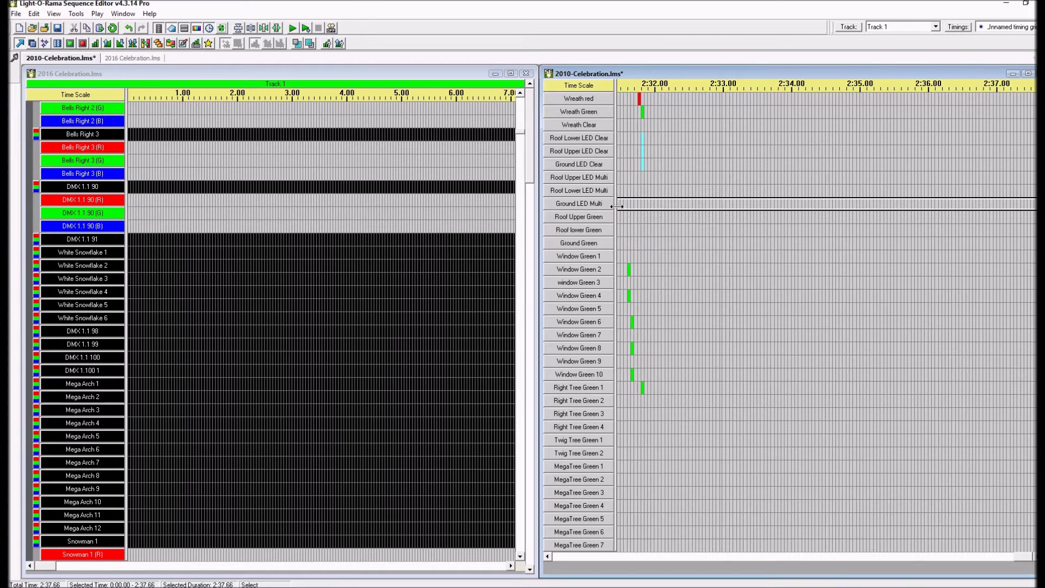
pyautogui.rightClick(600, 206)
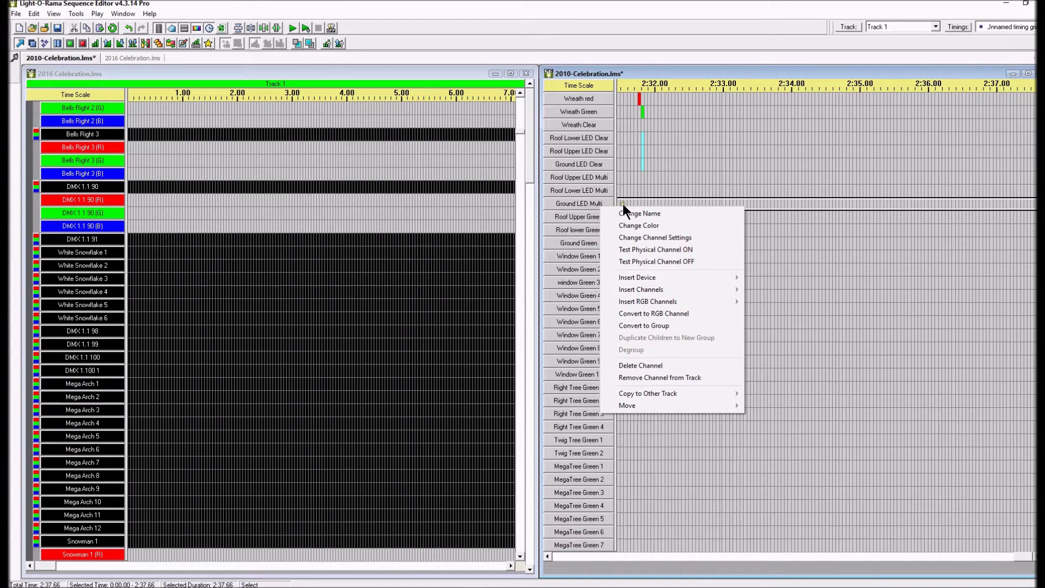
pyautogui.rightClick(623, 201)
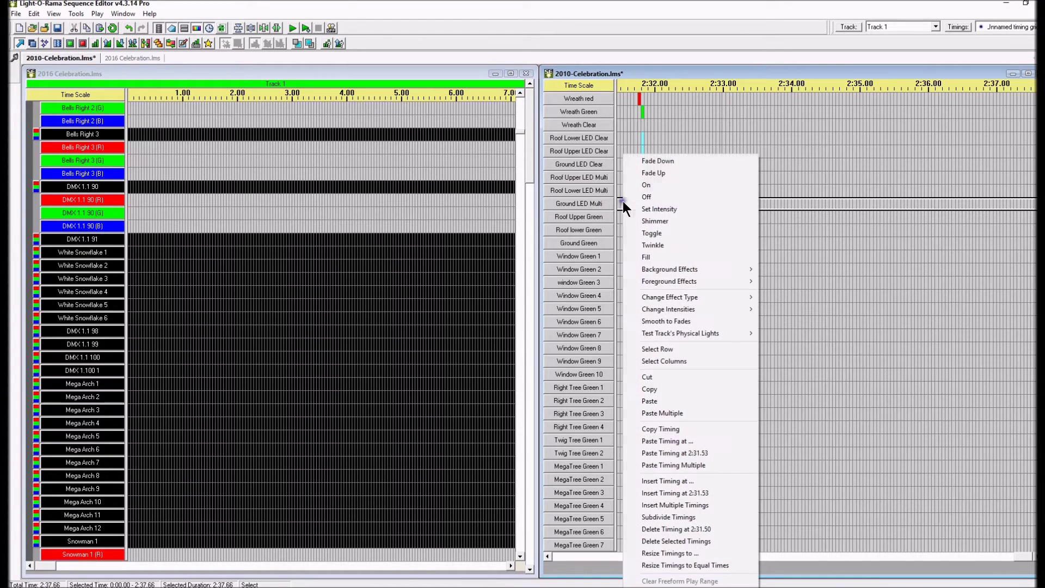
pyautogui.click(663, 389)
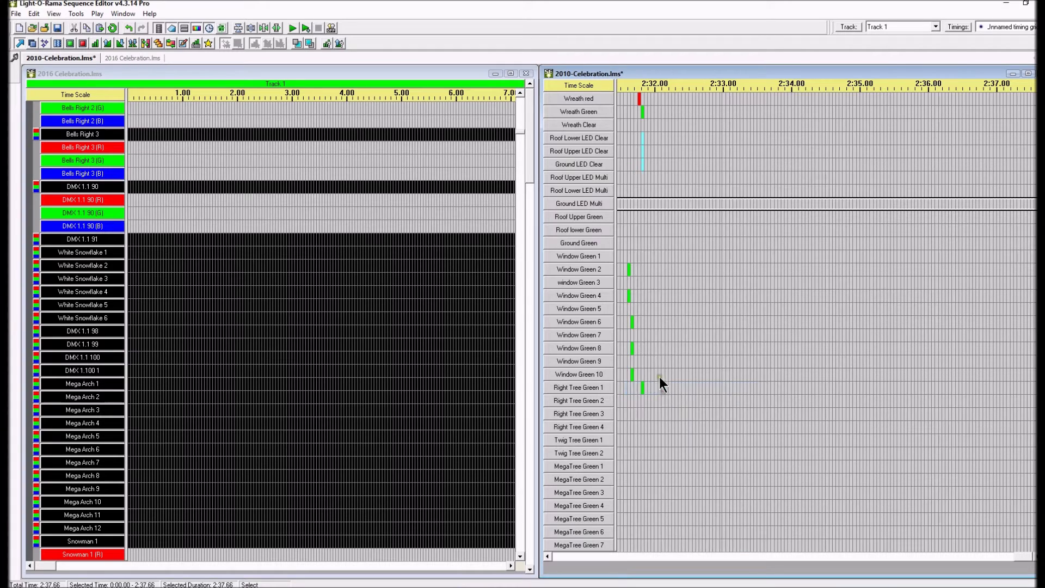
pyautogui.rightClick(655, 204)
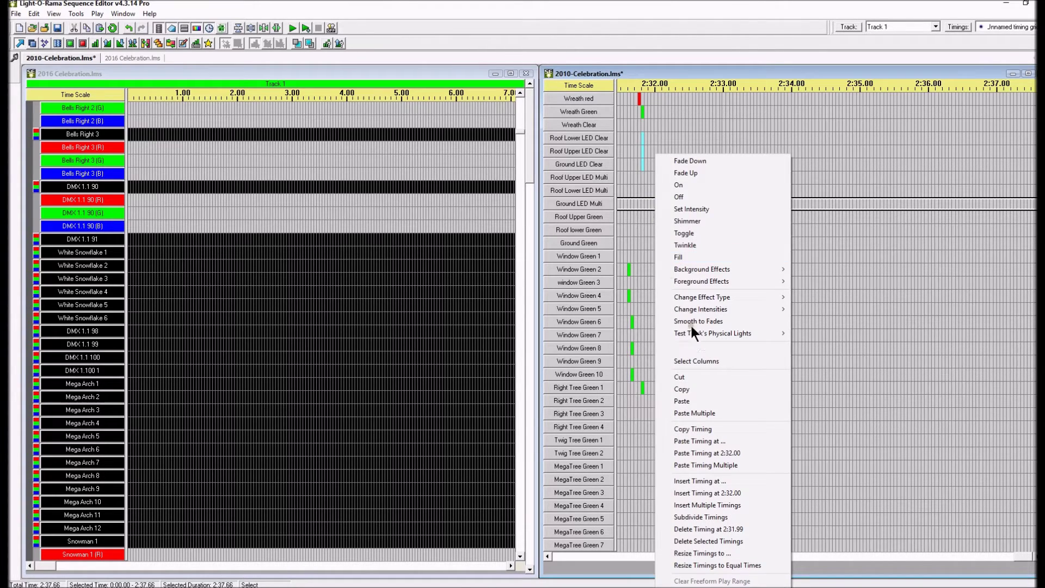
# Select the entire Roof Upper Green row in 2010-Celebration from its first timing cell and copy it.
pyautogui.click(622, 213)
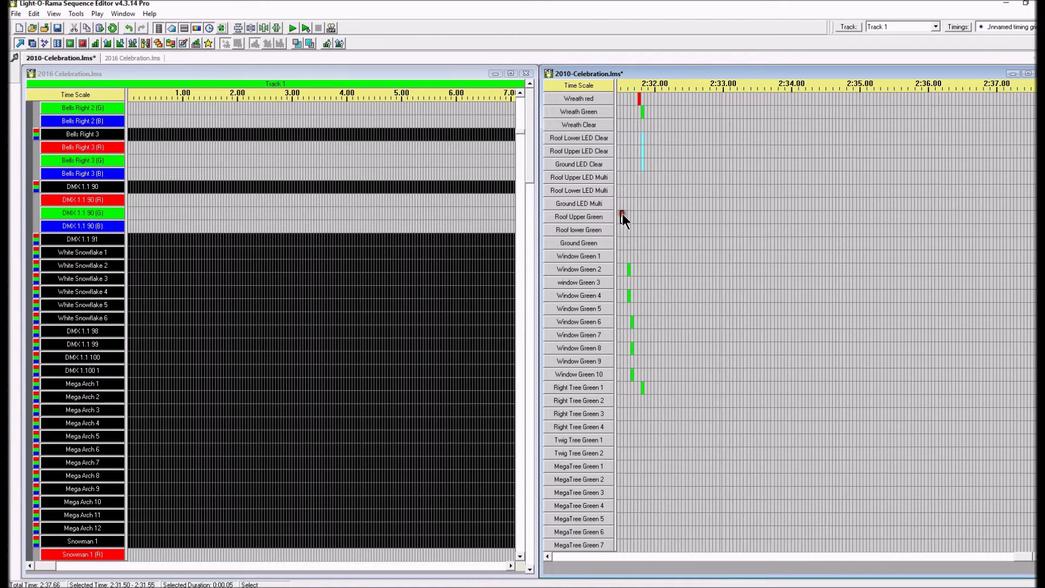
pyautogui.press('Home')
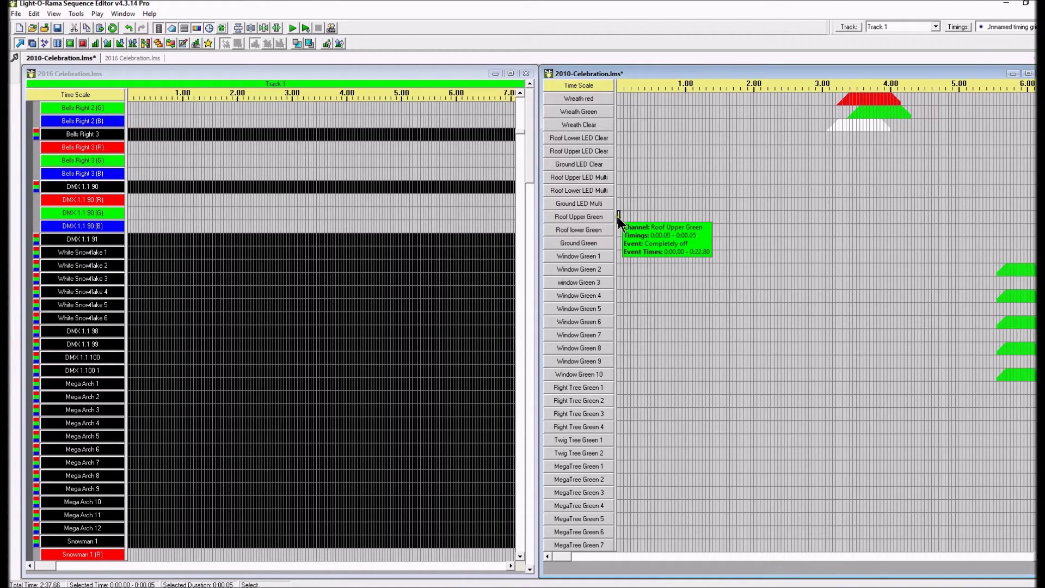
pyautogui.rightClick(618, 216)
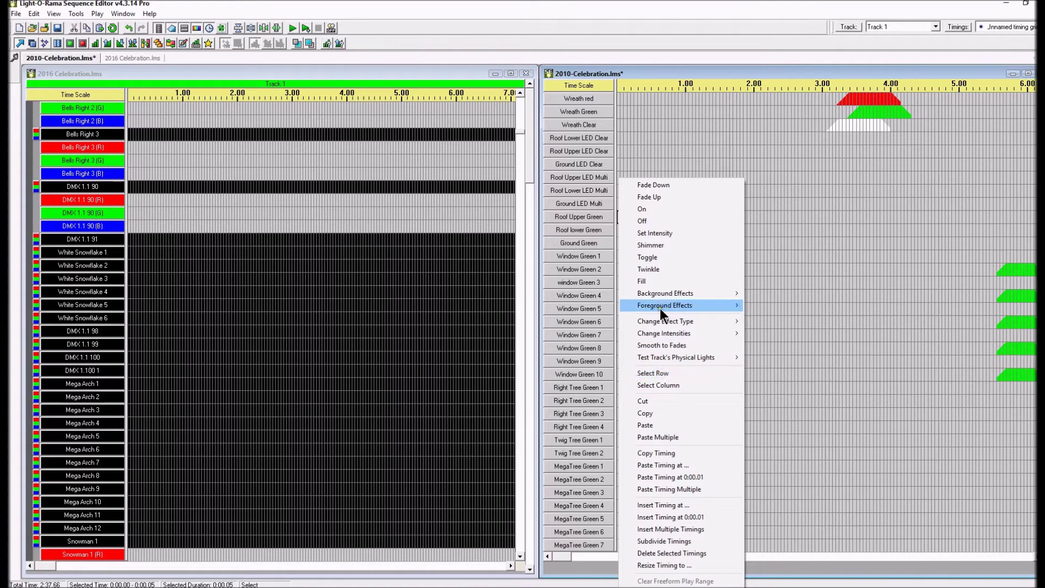
pyautogui.click(649, 373)
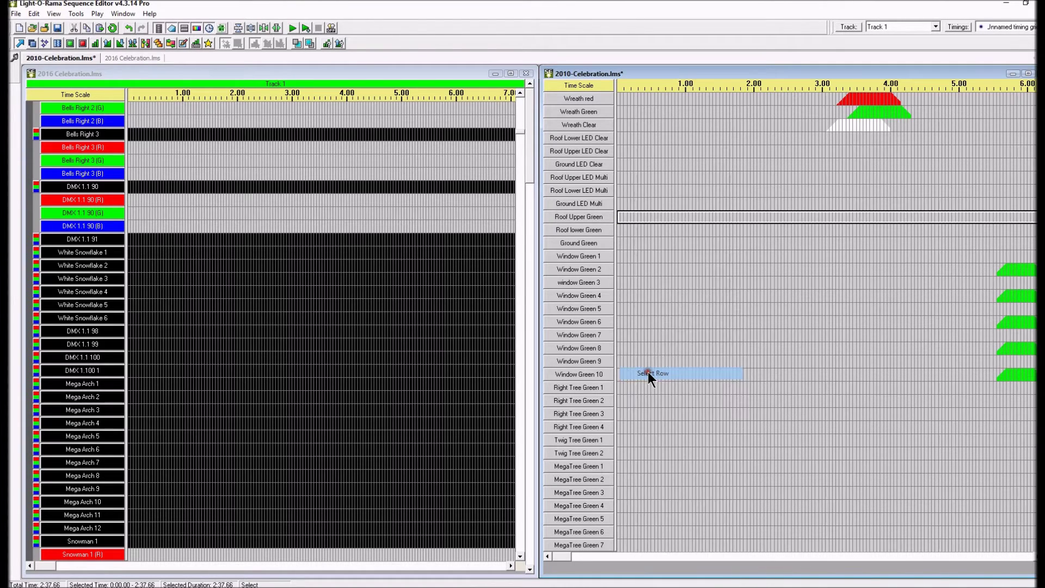
pyautogui.rightClick(633, 217)
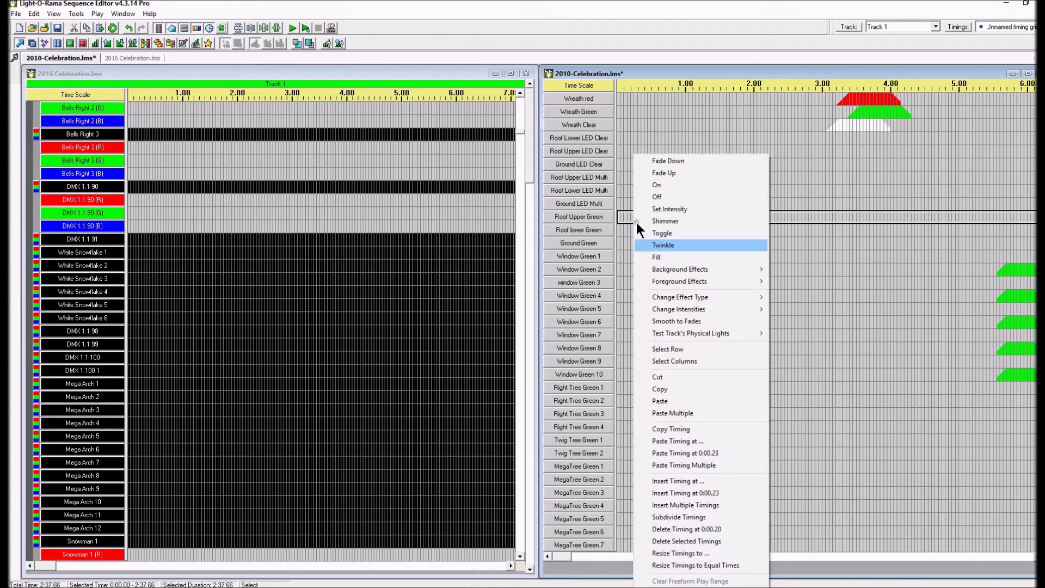
pyautogui.click(668, 389)
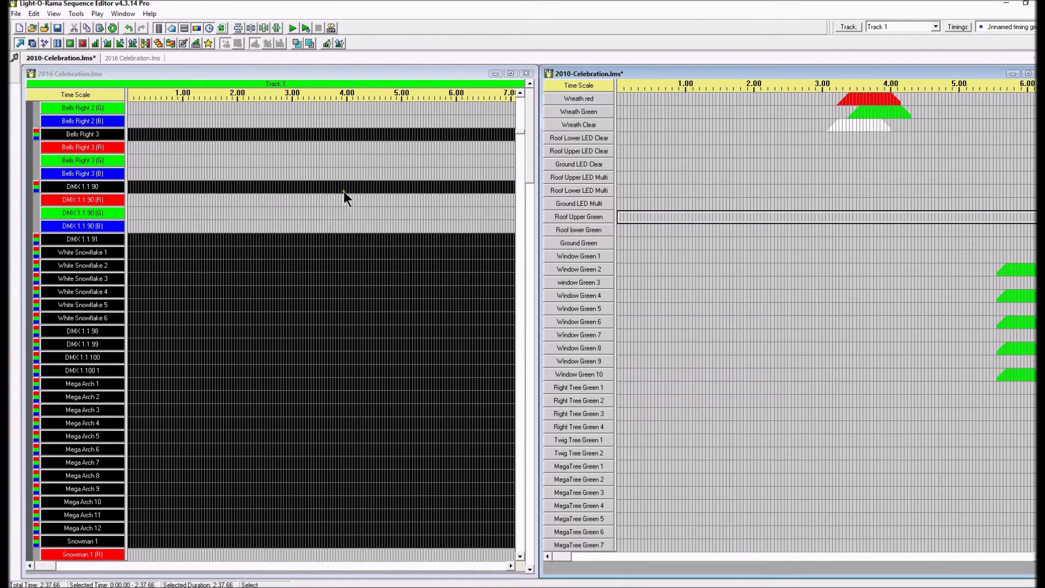
# Paste the copied row at the first timing cell of DMX 1.1 90 (G) in 2016 Celebration and check it along the timeline.
pyautogui.click(190, 201)
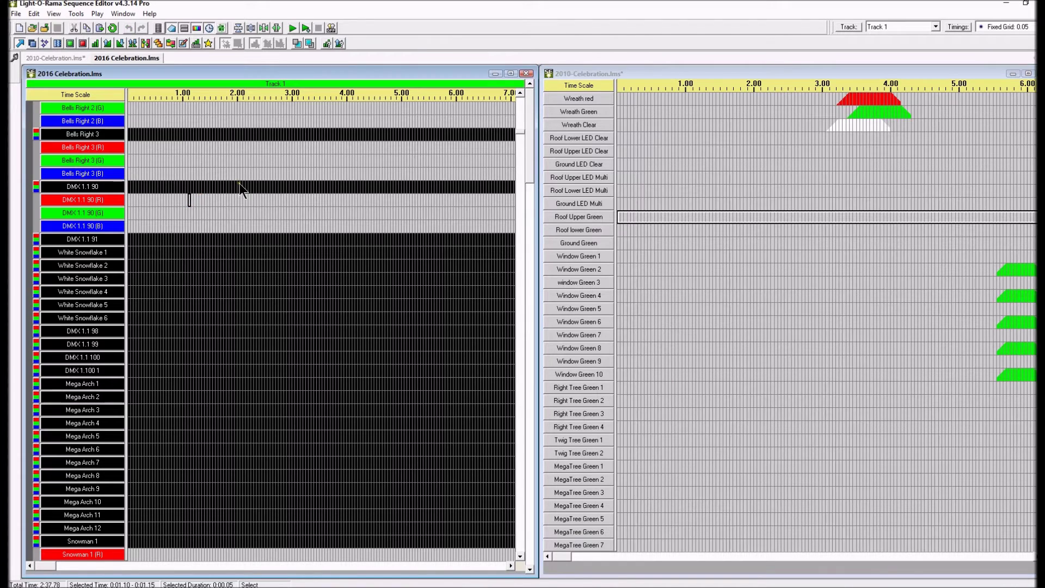
pyautogui.press('Home')
pyautogui.click(154, 205)
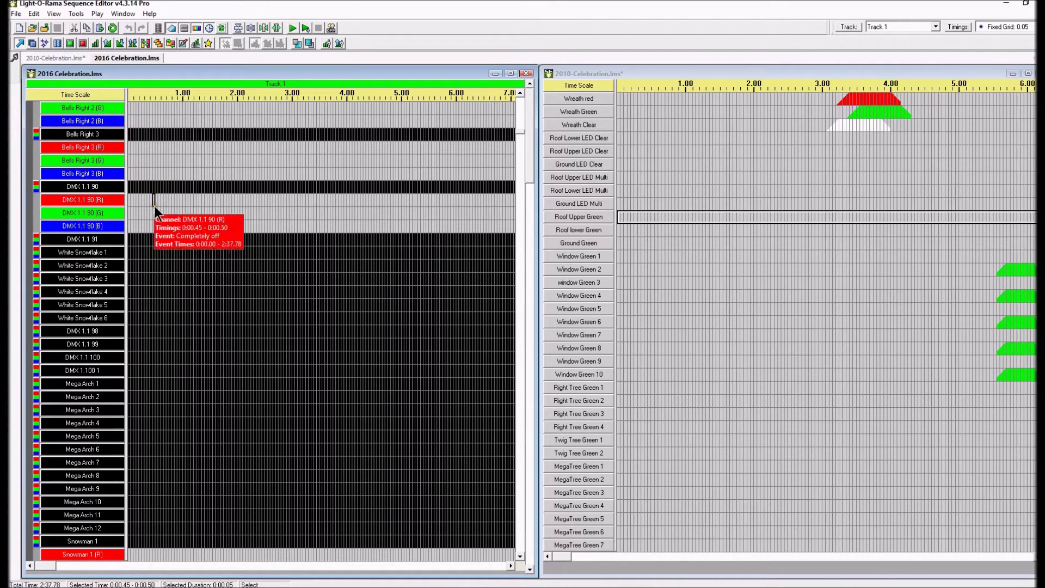
pyautogui.click(155, 207)
pyautogui.press('Home')
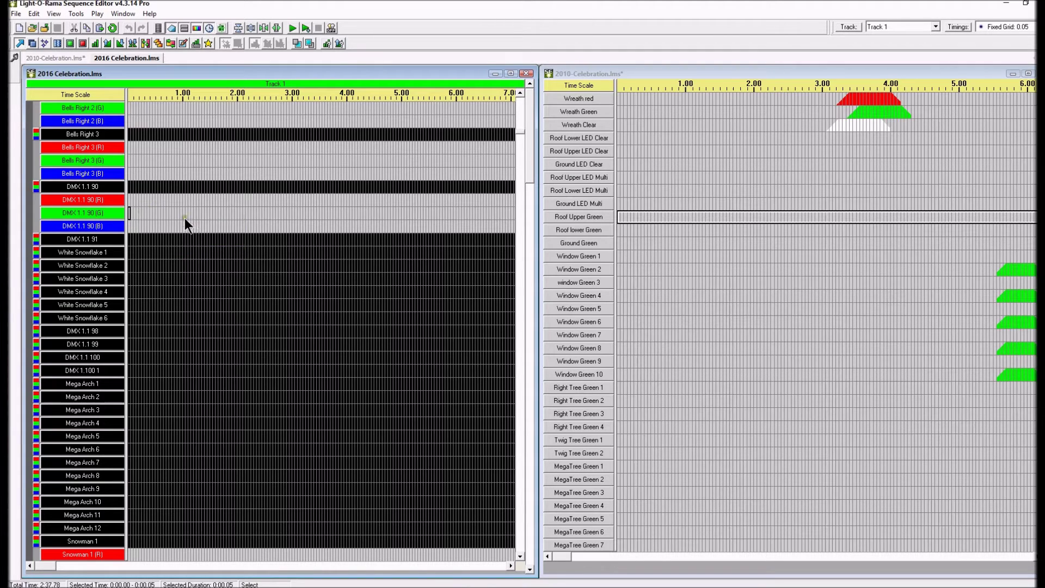
pyautogui.click(184, 215)
pyautogui.moveTo(165, 210)
pyautogui.rightClick(130, 213)
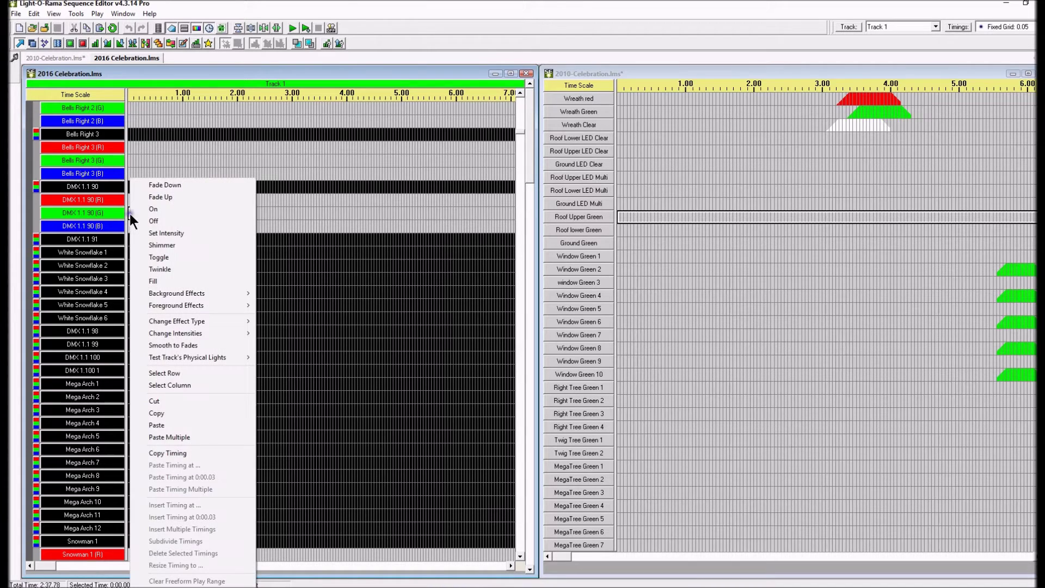
pyautogui.click(169, 426)
pyautogui.moveTo(51, 569); pyautogui.dragTo(104, 572)
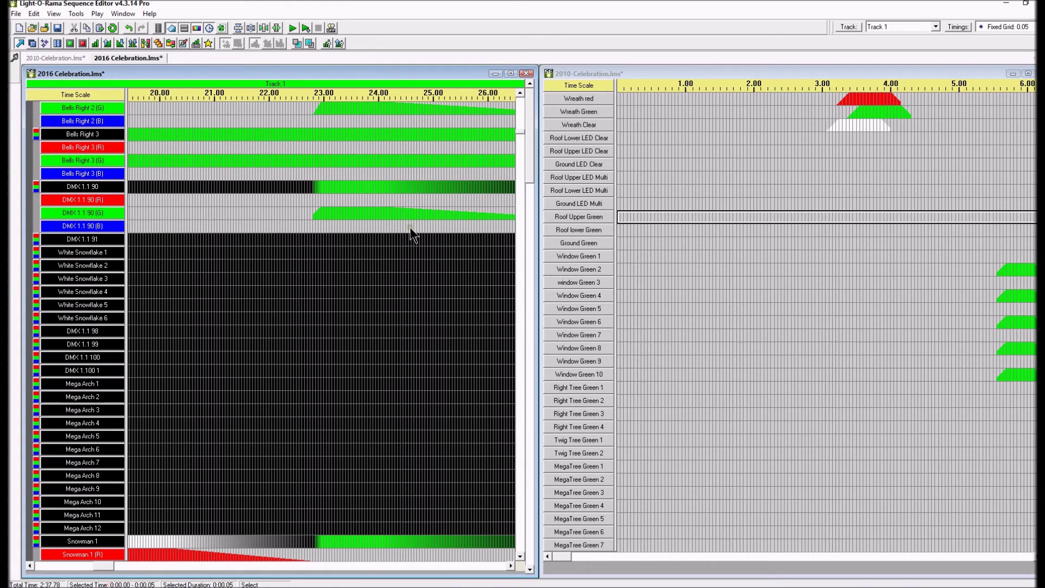
pyautogui.moveTo(112, 571); pyautogui.dragTo(430, 572)
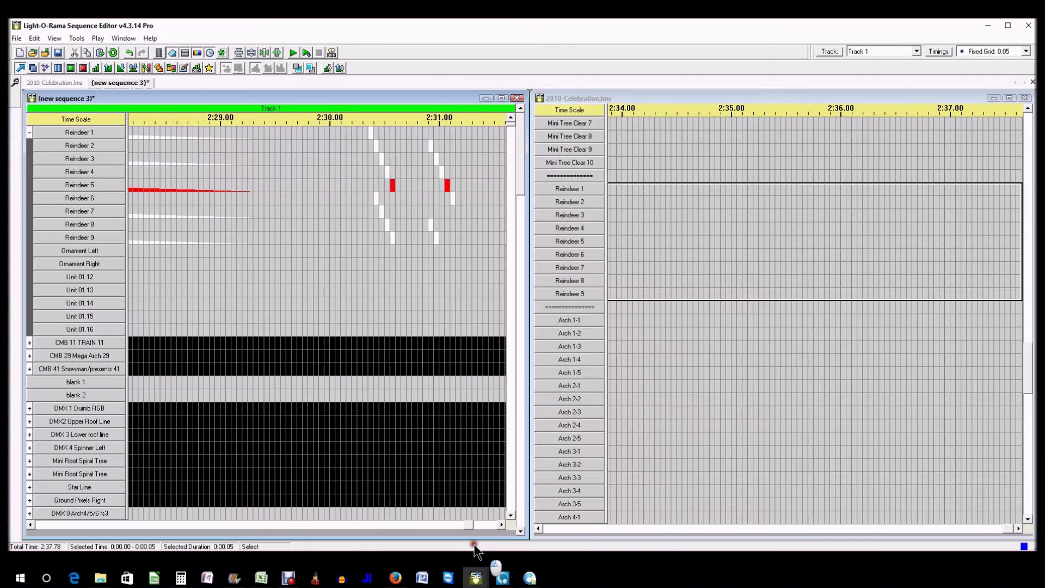
# Return to the start of the new sequence and examine the pasted effects across the Reindeer 1 to Reindeer 9 channels.
pyautogui.moveTo(470, 525); pyautogui.dragTo(18, 467)
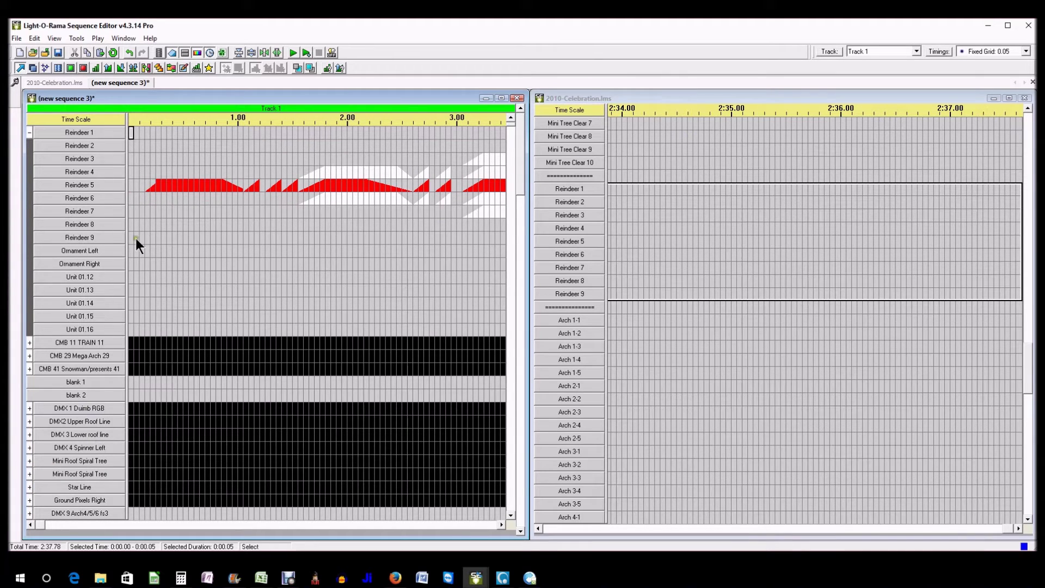
pyautogui.moveTo(162, 184); pyautogui.dragTo(147, 186)
pyautogui.click(147, 186)
pyautogui.scroll(-3, 133, 255)
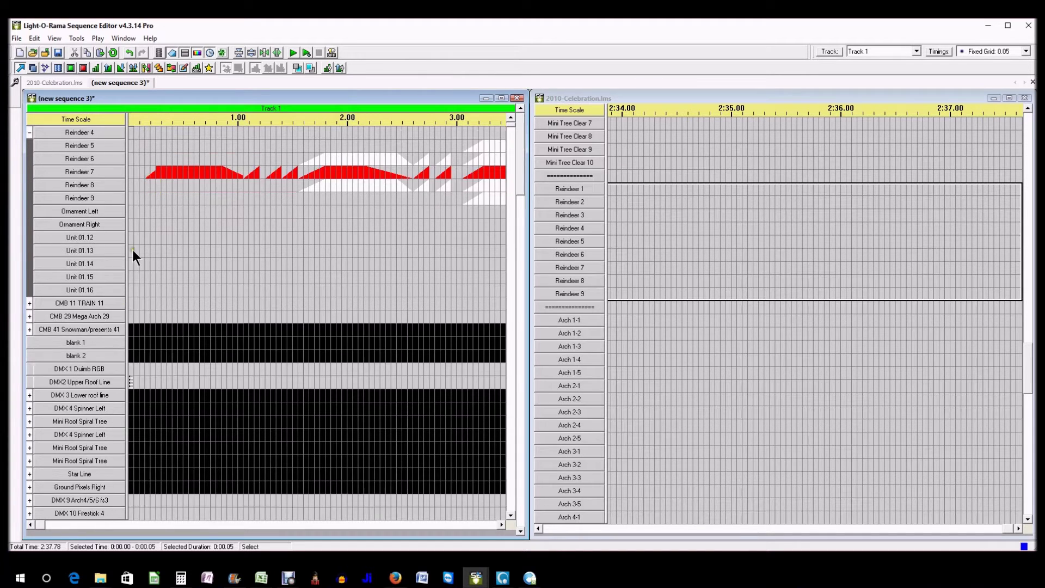
pyautogui.scroll(3, 125, 212)
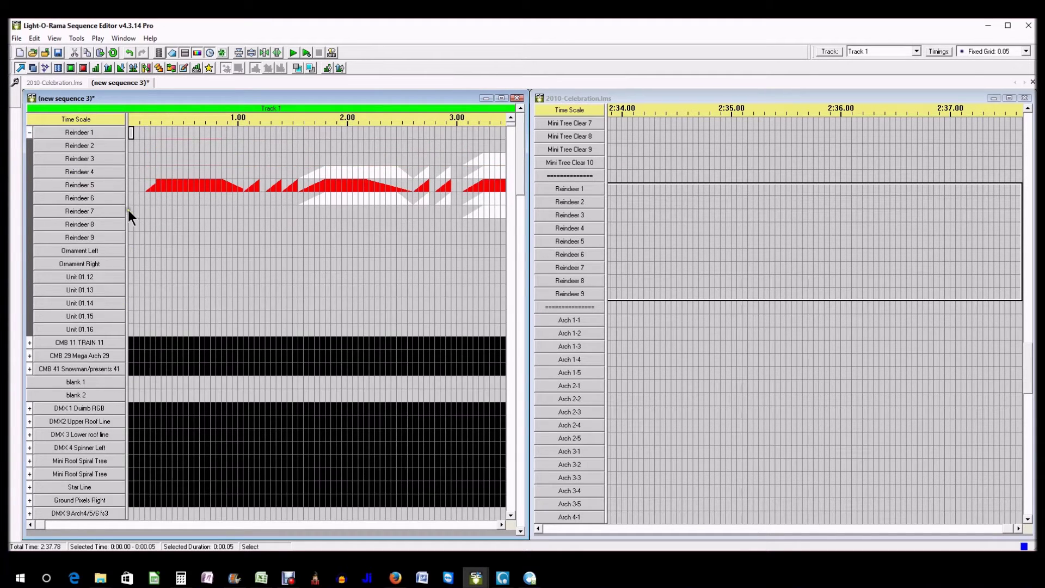
# Collapse the Unit 01 group and expand the DMX 1 RGB group to reach the Window 1 (R) channel.
pyautogui.click(30, 133)
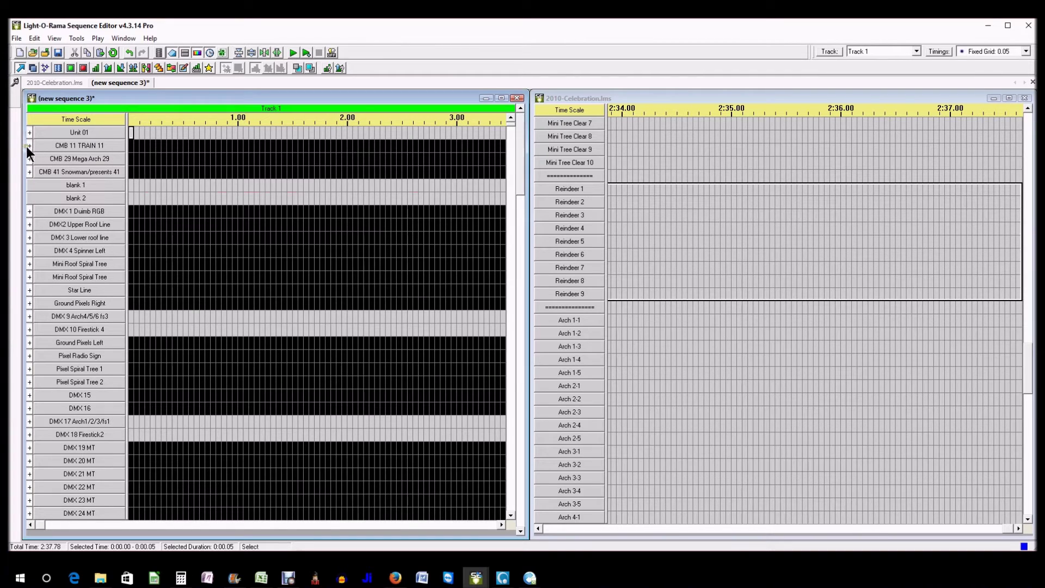
pyautogui.click(28, 211)
pyautogui.click(168, 225)
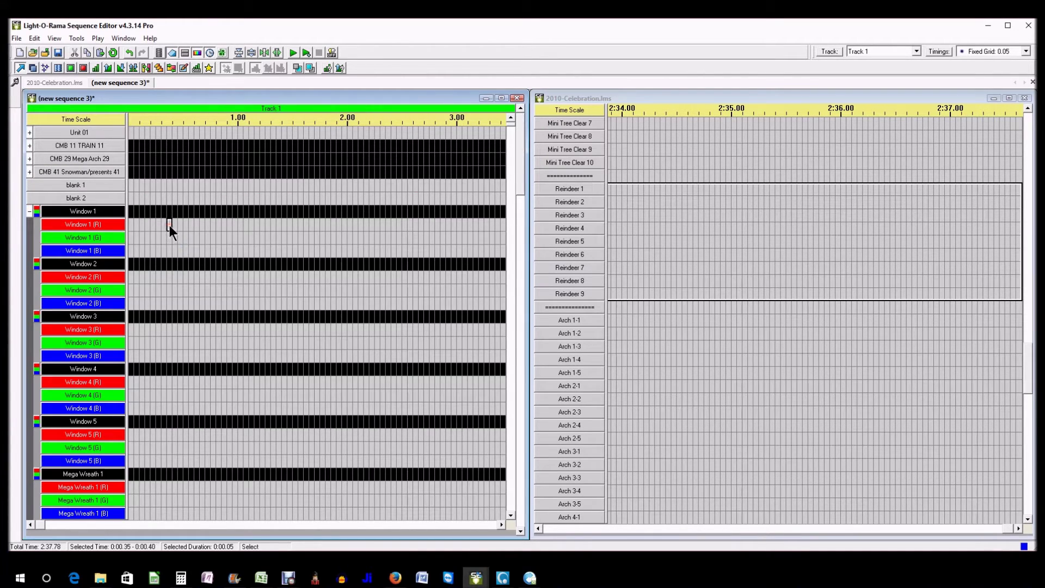
pyautogui.click(175, 225)
# Copy the entire Window red 1 row from 2010-Celebration and paste it at the first timing cell of Window 1 (R).
pyautogui.click(668, 311)
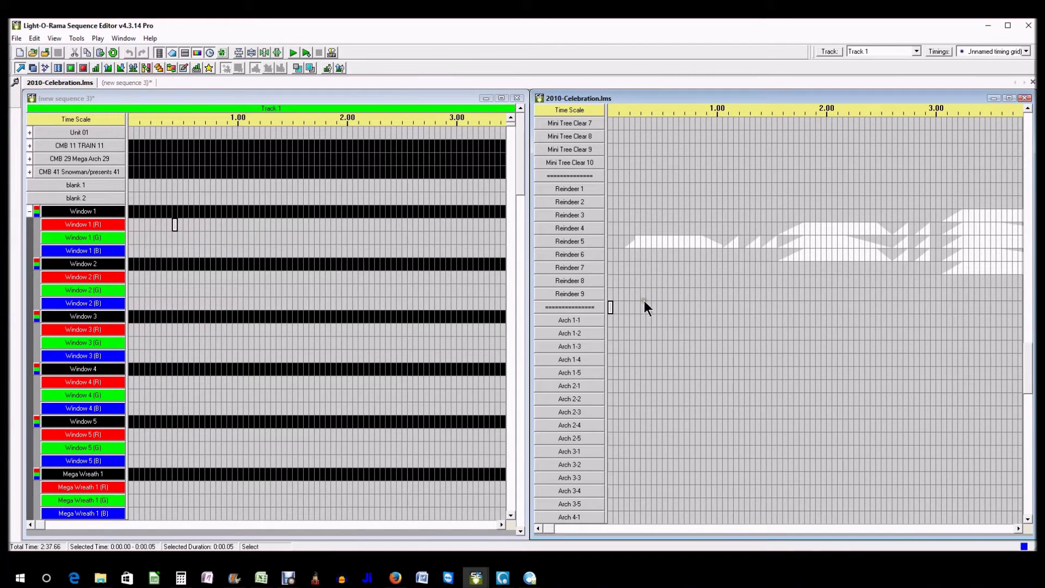
pyautogui.scroll(10, 614, 178)
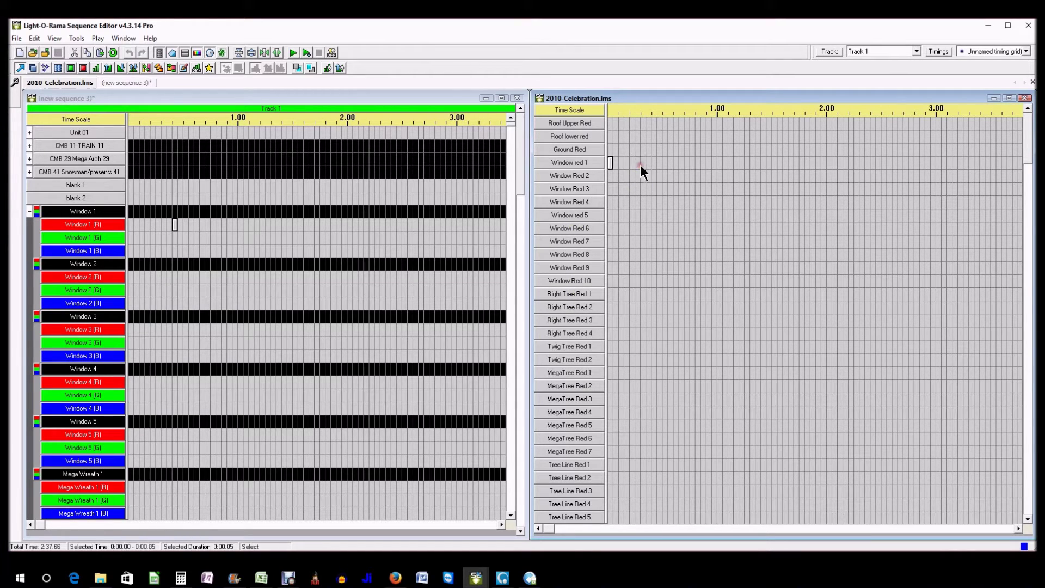
pyautogui.hotkey('shift', 'End')
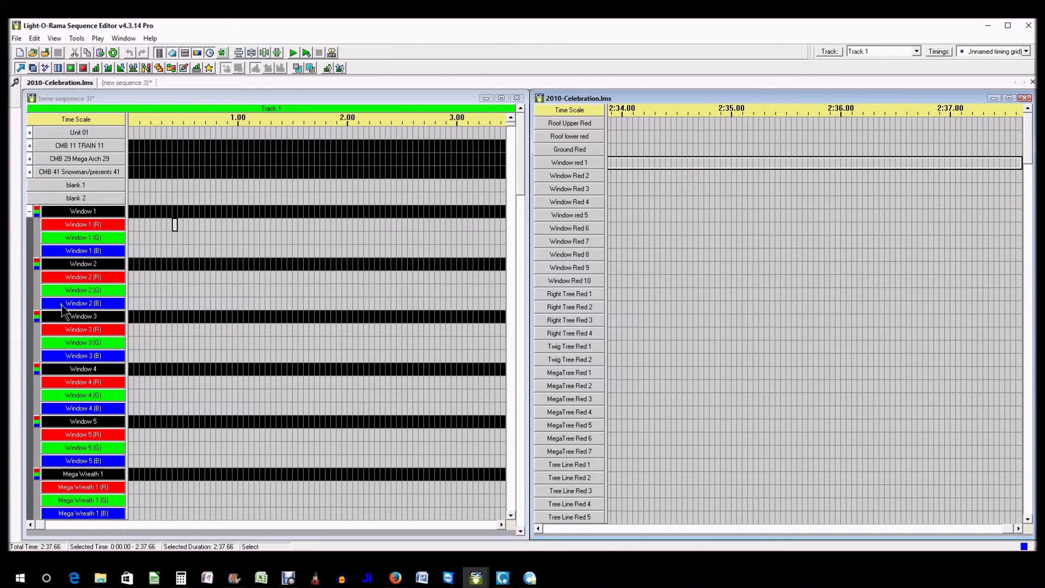
pyautogui.click(207, 222)
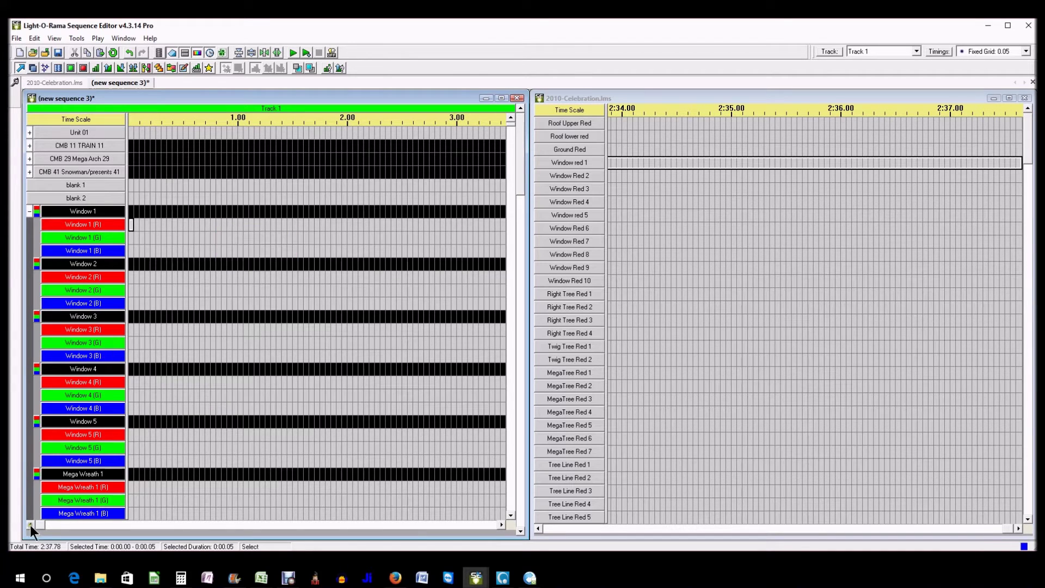
pyautogui.moveTo(37, 525)
pyautogui.mouseDown()
pyautogui.moveTo(129, 542)
pyautogui.moveTo(38, 525)
pyautogui.mouseUp()
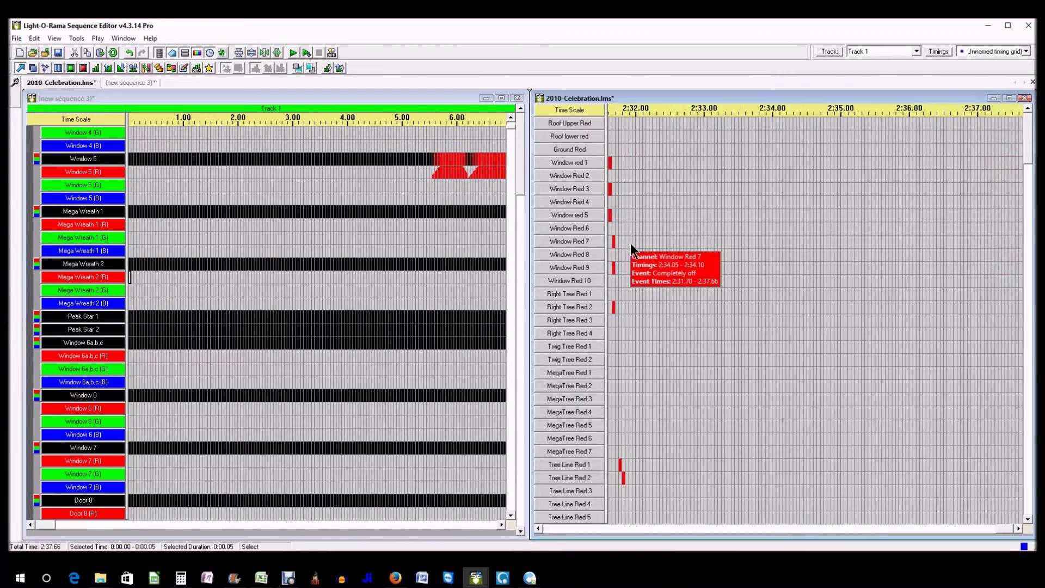
# Copy the remaining red rows and both radio sign rows from 2010-Celebration into the matching color channels of the new sequence.
pyautogui.scroll(-10, 184, 361)
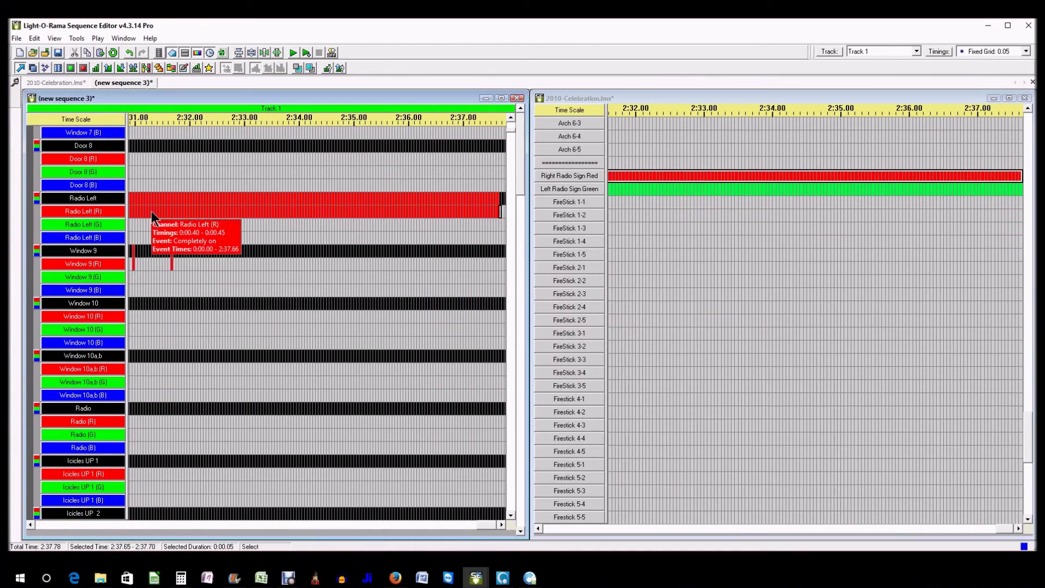
pyautogui.click(761, 234)
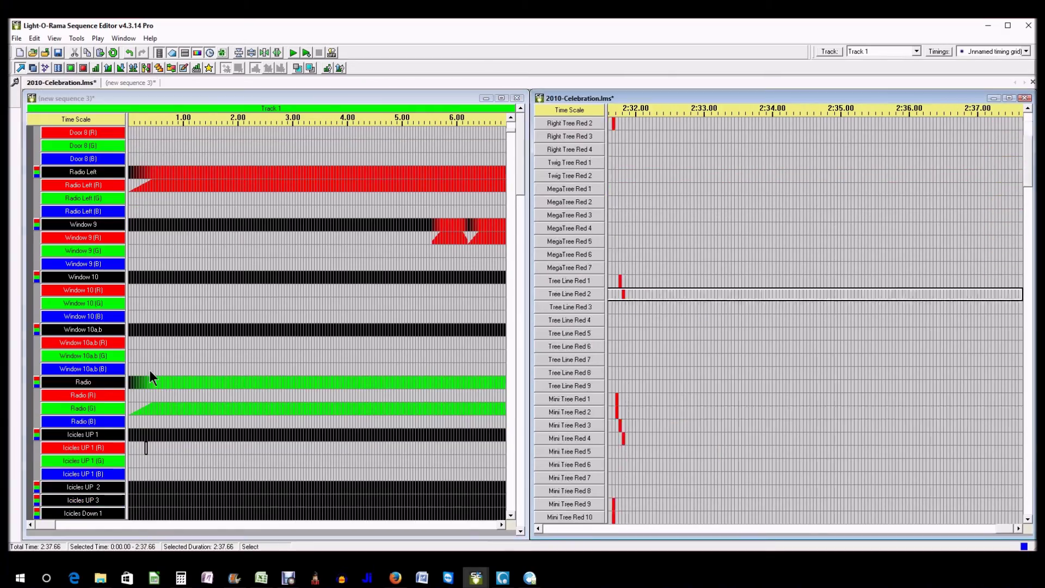
pyautogui.click(151, 374)
pyautogui.scroll(-15, 151, 374)
pyautogui.scroll(-1, 163, 272)
pyautogui.scroll(-10, 169, 351)
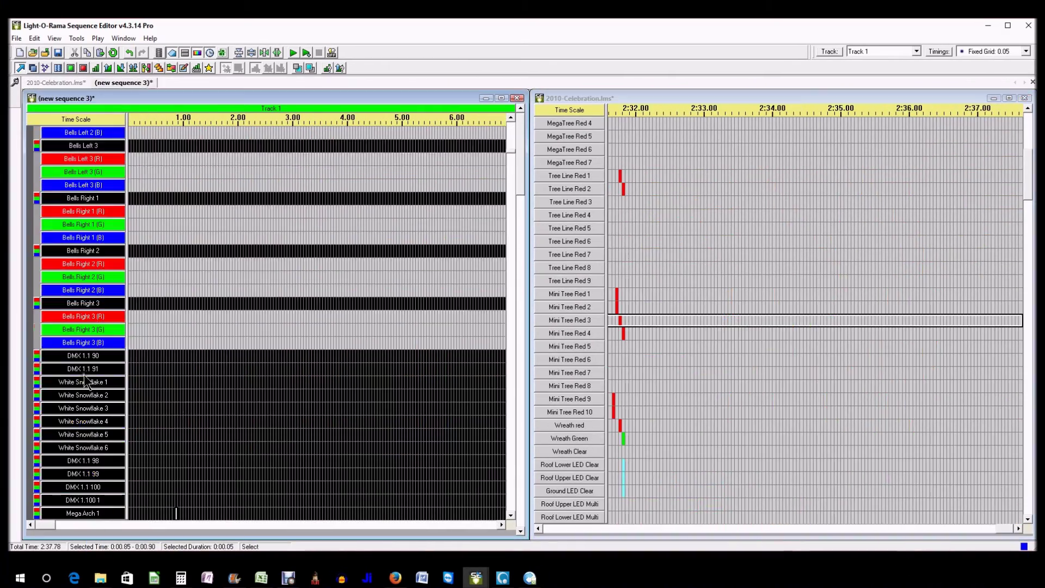
# Copy the Window Green rows from 2010-Celebration into the green channels of the matching RGB windows.
pyautogui.scroll(-5, 154, 355)
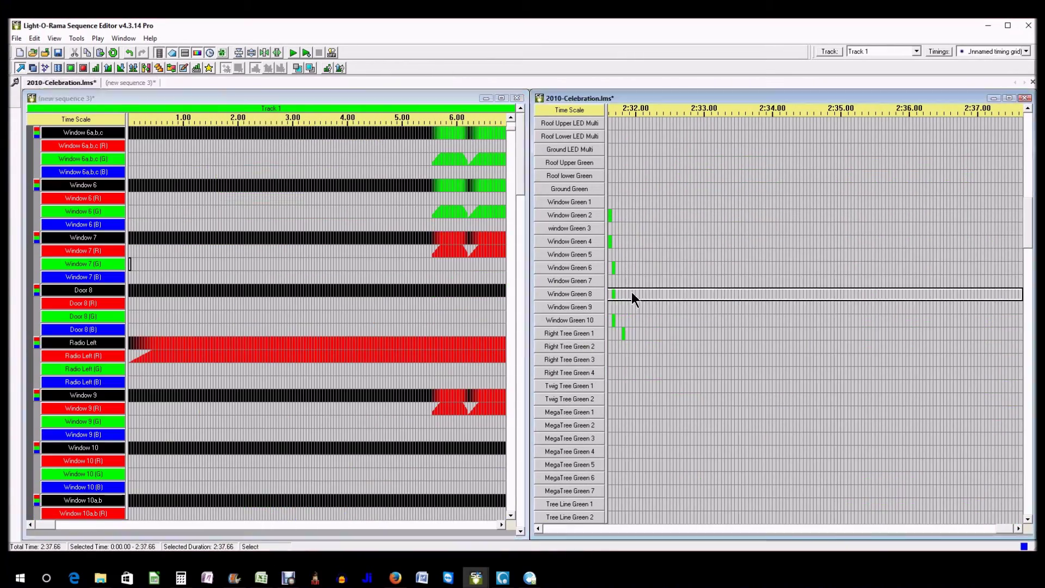
pyautogui.moveTo(682, 324)
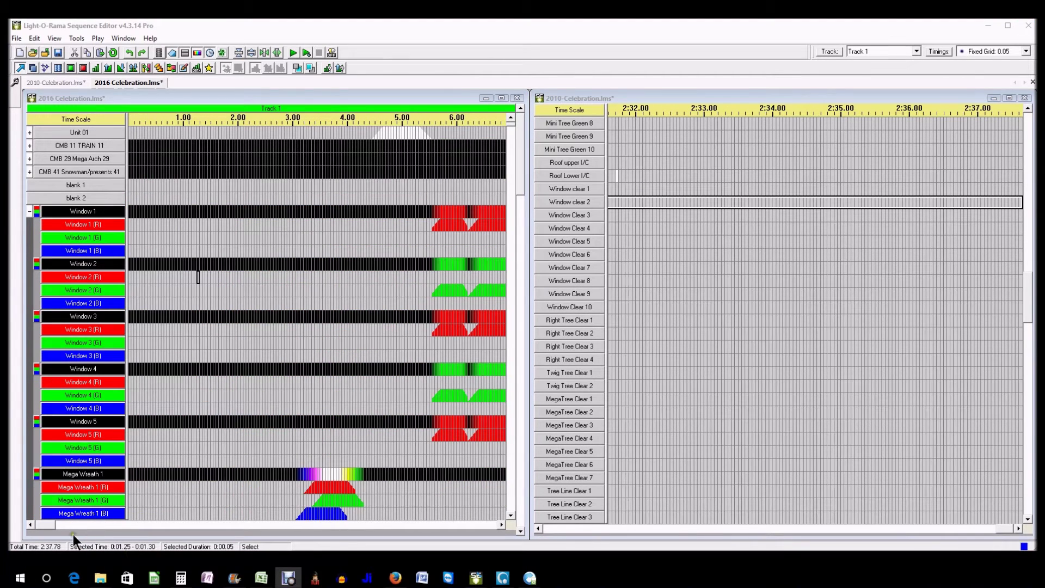
# Examine how the red, green and blue effects mix on Window 1 and Window 2 around 27 seconds in 2016 Celebration.
pyautogui.click(50, 525)
pyautogui.moveTo(57, 526); pyautogui.dragTo(123, 527)
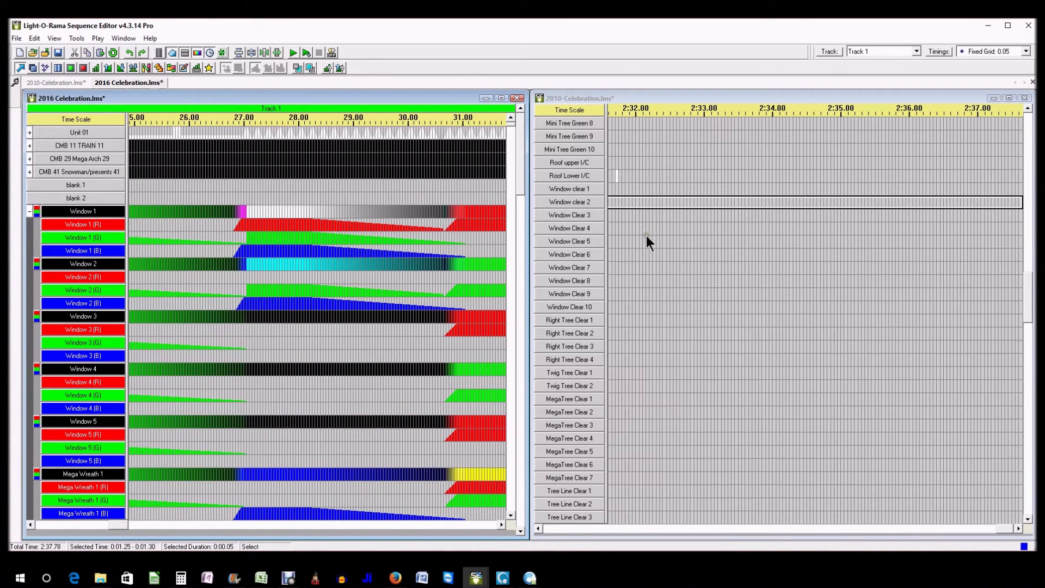
pyautogui.click(613, 186)
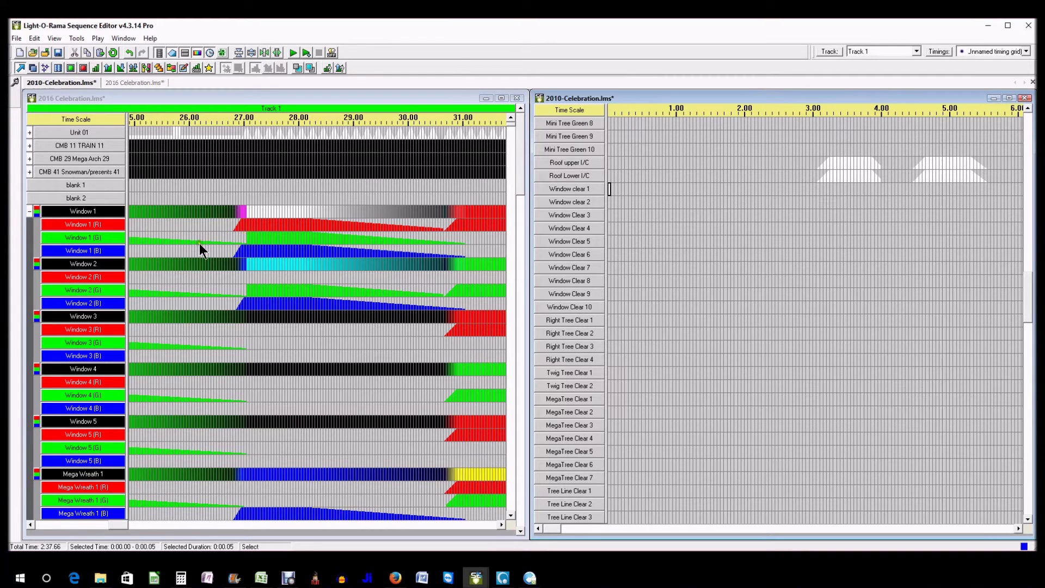
pyautogui.moveTo(116, 527)
pyautogui.mouseDown()
pyautogui.moveTo(97, 526)
pyautogui.moveTo(123, 528)
pyautogui.mouseUp()
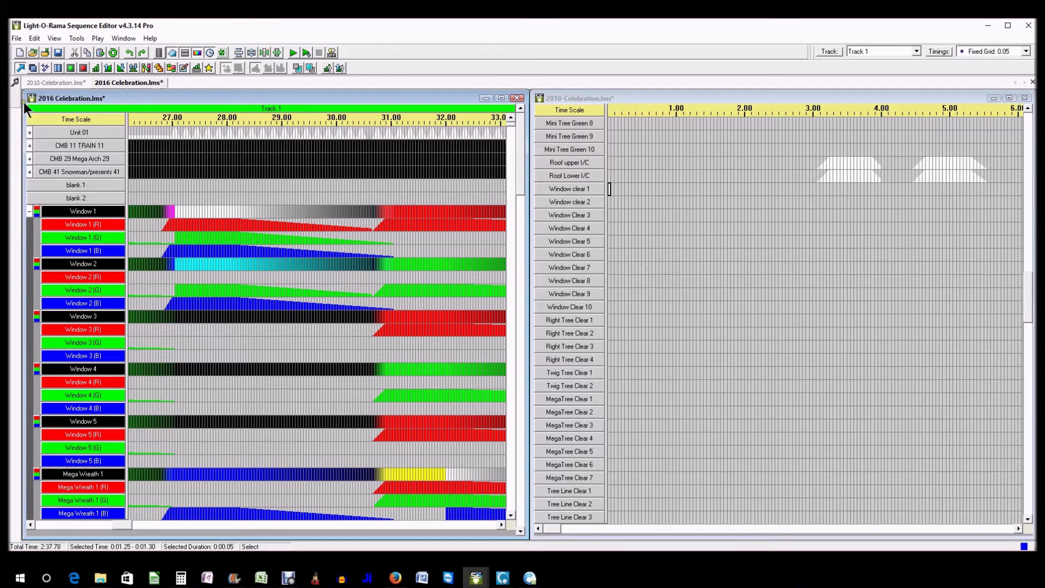
pyautogui.moveTo(24, 103)
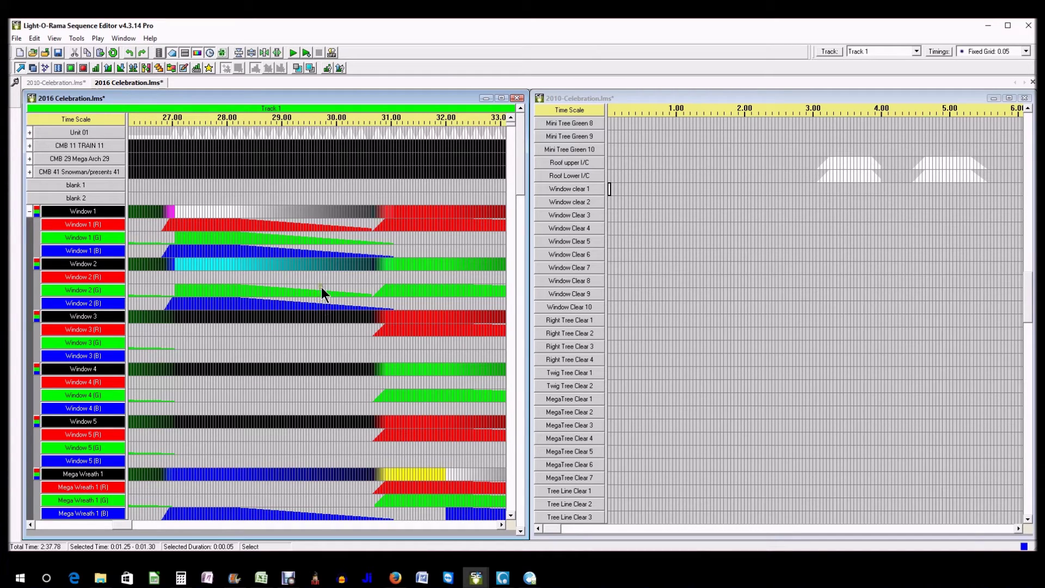
# Paste the Window clear 2 row at the first timing cell of Window 2 (R) and check the color mix around 27 seconds.
pyautogui.click(403, 302)
pyautogui.press('Home')
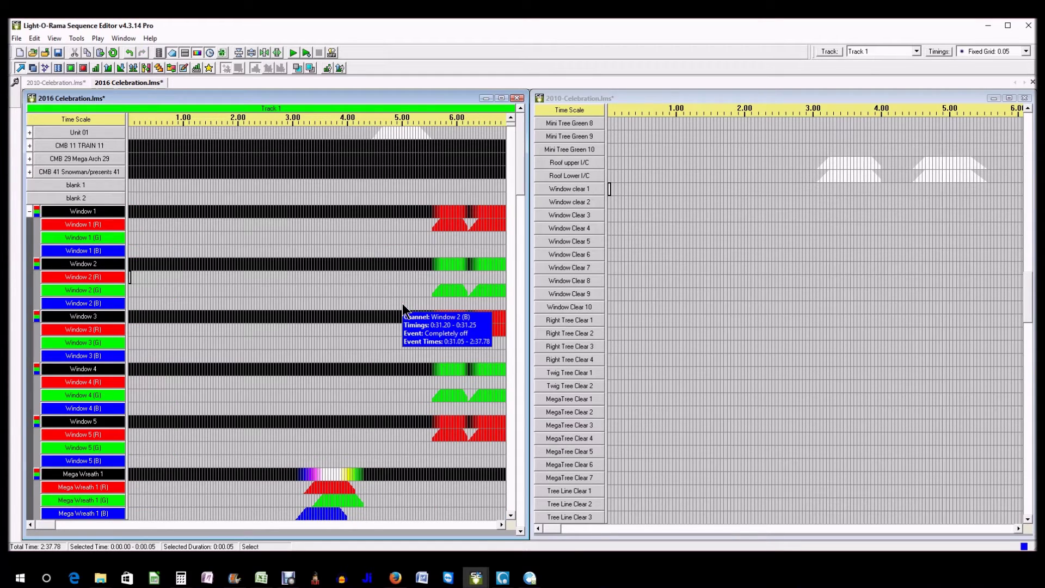
pyautogui.moveTo(54, 524); pyautogui.dragTo(132, 527)
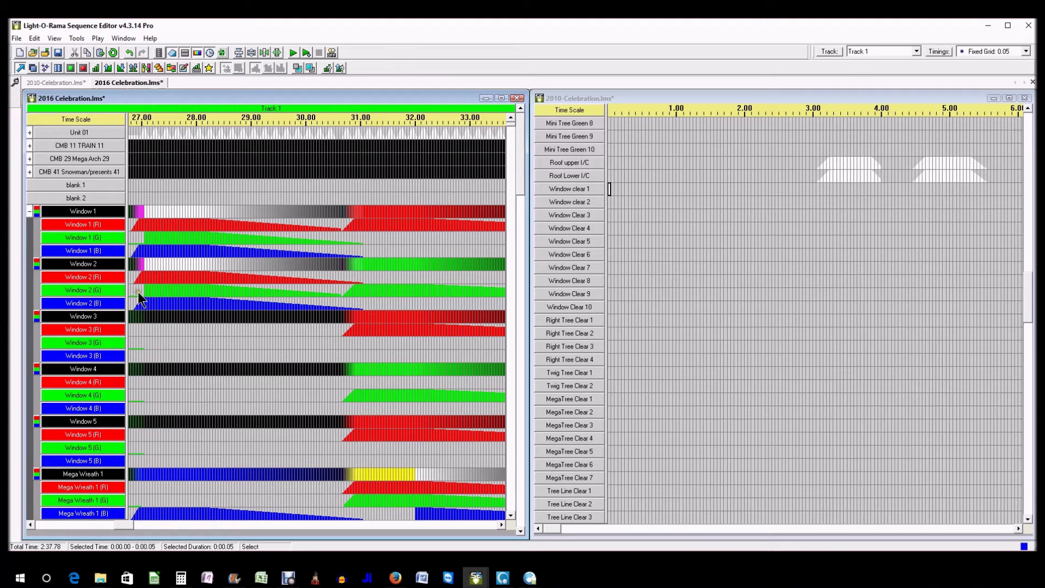
pyautogui.moveTo(136, 289)
pyautogui.moveTo(148, 263)
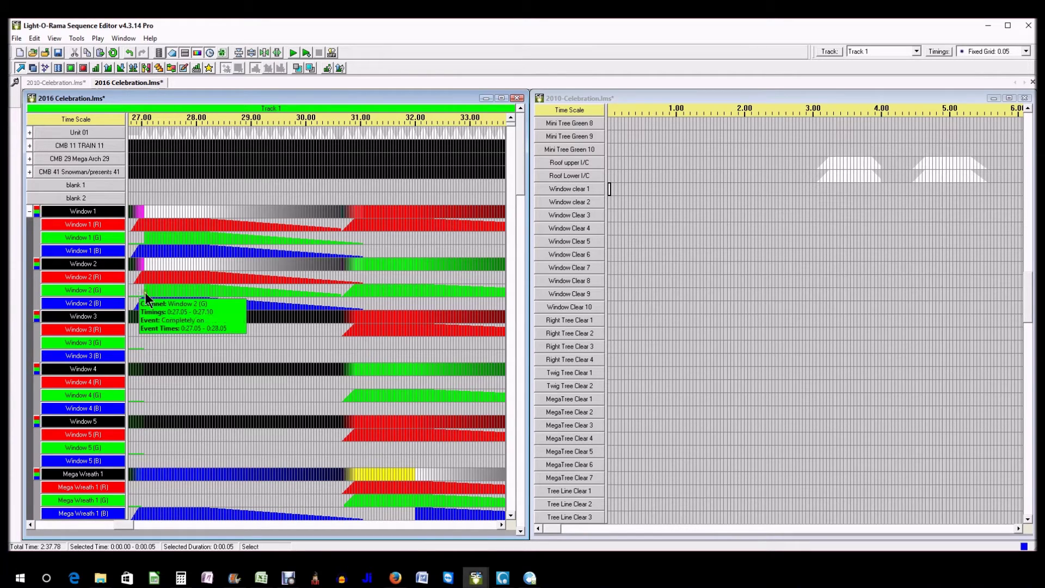
pyautogui.moveTo(293, 331)
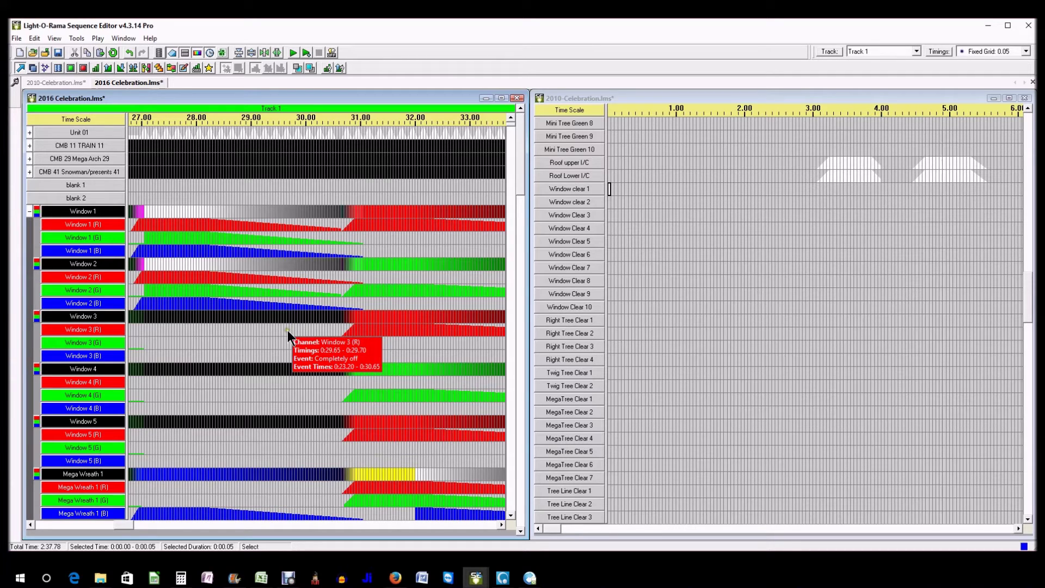
# Add the Window Clear 3 row to the red, green and blue channels of Window 3 from the first timing cell.
pyautogui.click(280, 330)
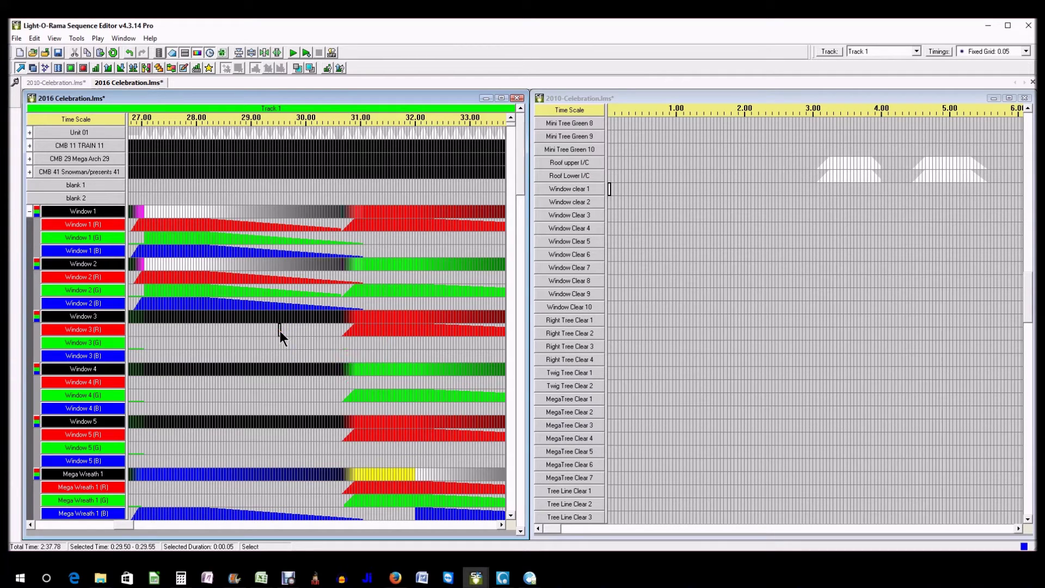
pyautogui.moveTo(280, 331)
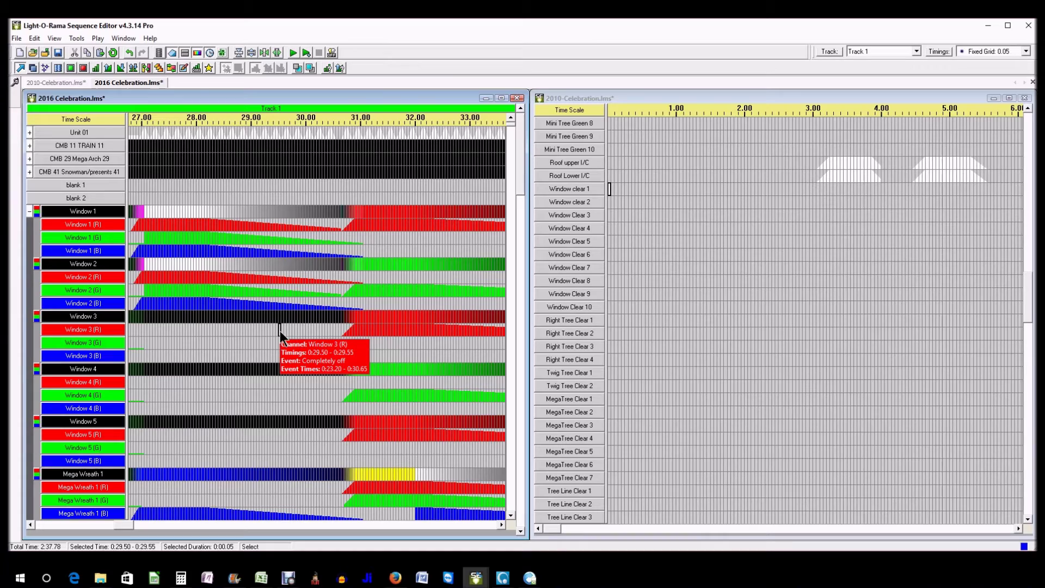
pyautogui.press('Home')
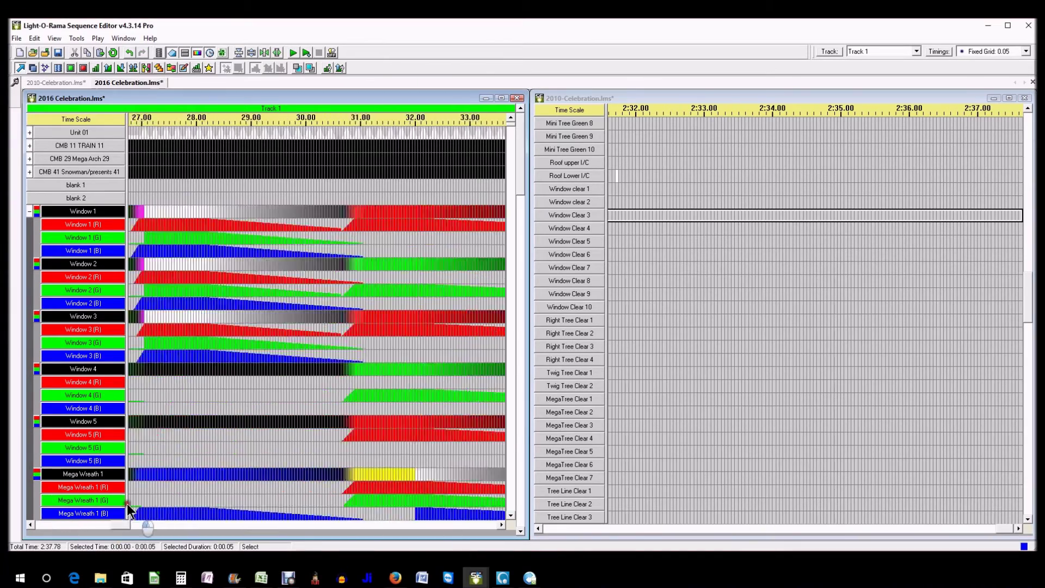
# Copy the remaining Window Clear rows from 2010-Celebration into the color channels of the matching RGB windows.
pyautogui.scroll(-5, 145, 205)
pyautogui.click(626, 292)
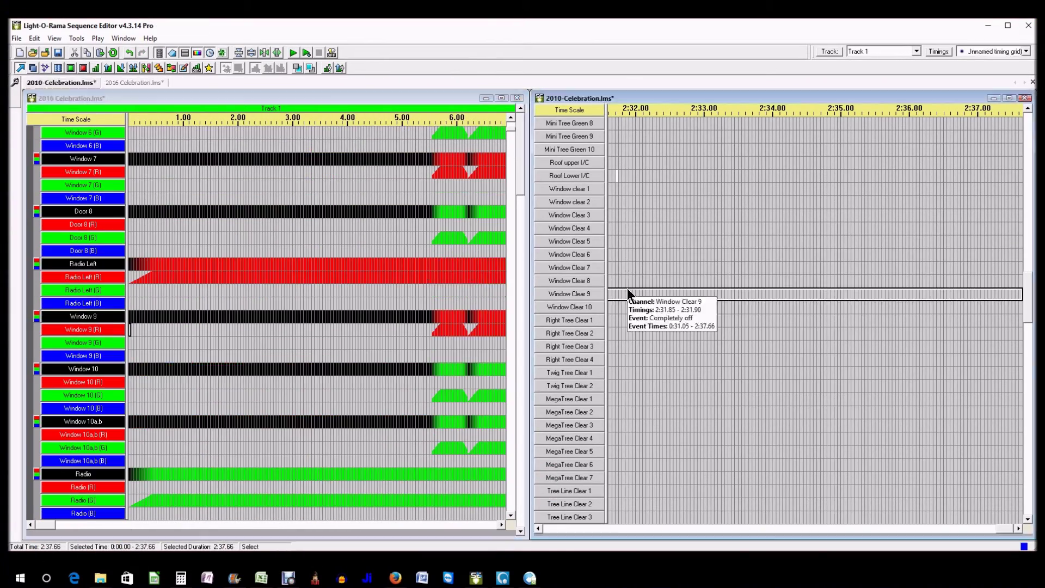
pyautogui.press('Home')
pyautogui.scroll(-5, 147, 467)
pyautogui.hotkey('shift', 'End')
# Copy the Tree Line Clear and Mini Tree Clear rows from 2010-Celebration into matching channels of 2016 Celebration.
pyautogui.scroll(-10, 150, 272)
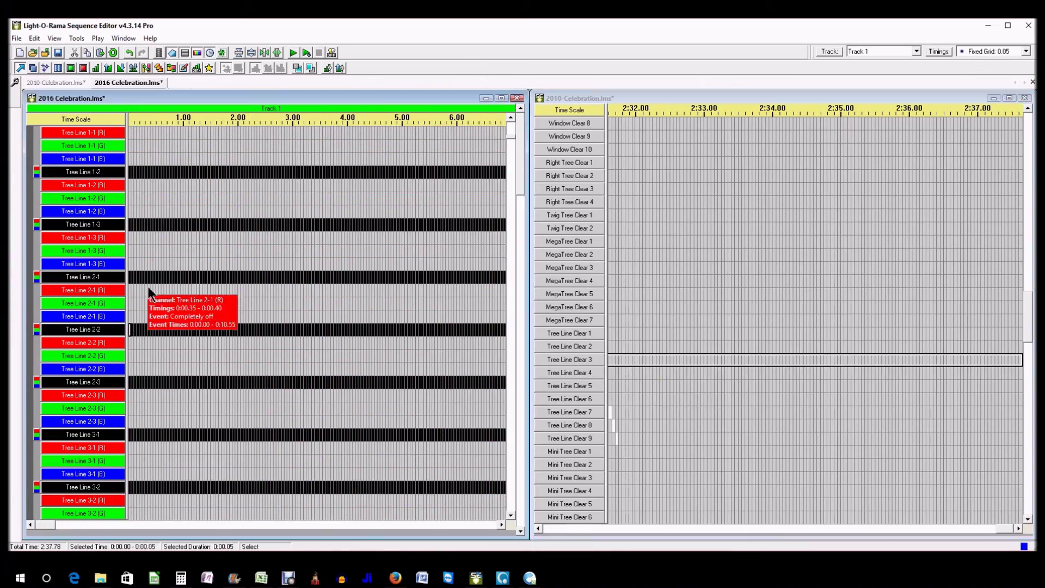
pyautogui.scroll(-10, 147, 267)
pyautogui.click(213, 145)
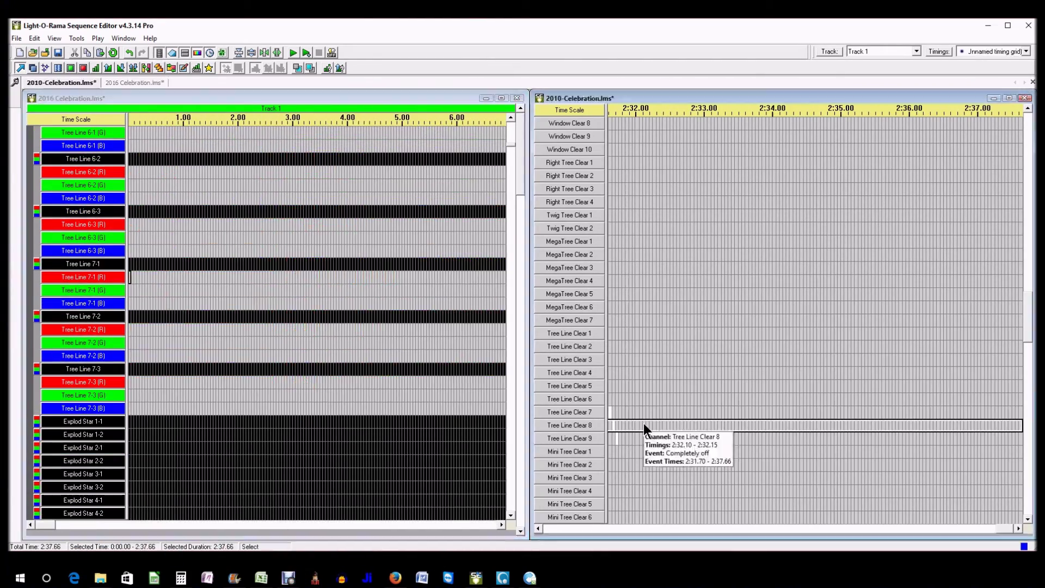
pyautogui.scroll(-3, 639, 415)
pyautogui.scroll(-3, 333, 178)
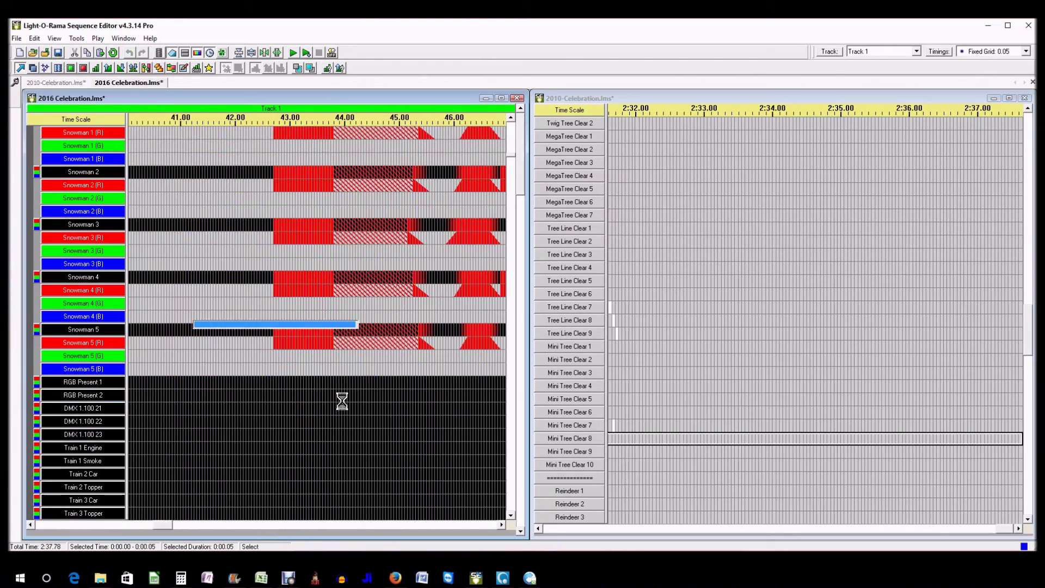
pyautogui.scroll(10, 618, 416)
pyautogui.scroll(-15, 611, 488)
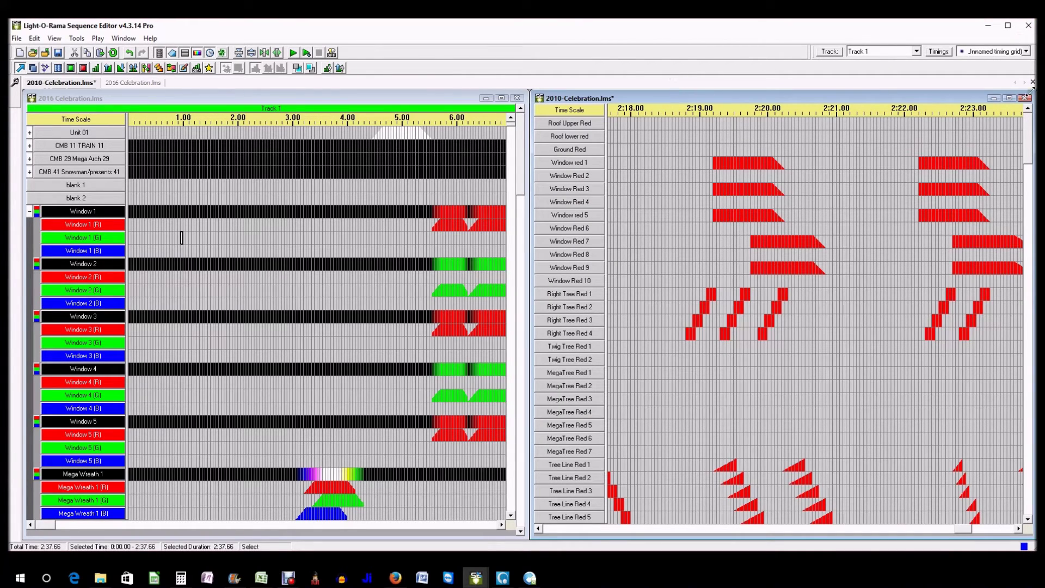
# Minimize the sequence editor, dismiss the AVC Pro offer, and close Any Video Converter and the Audio folder window.
pyautogui.click(989, 26)
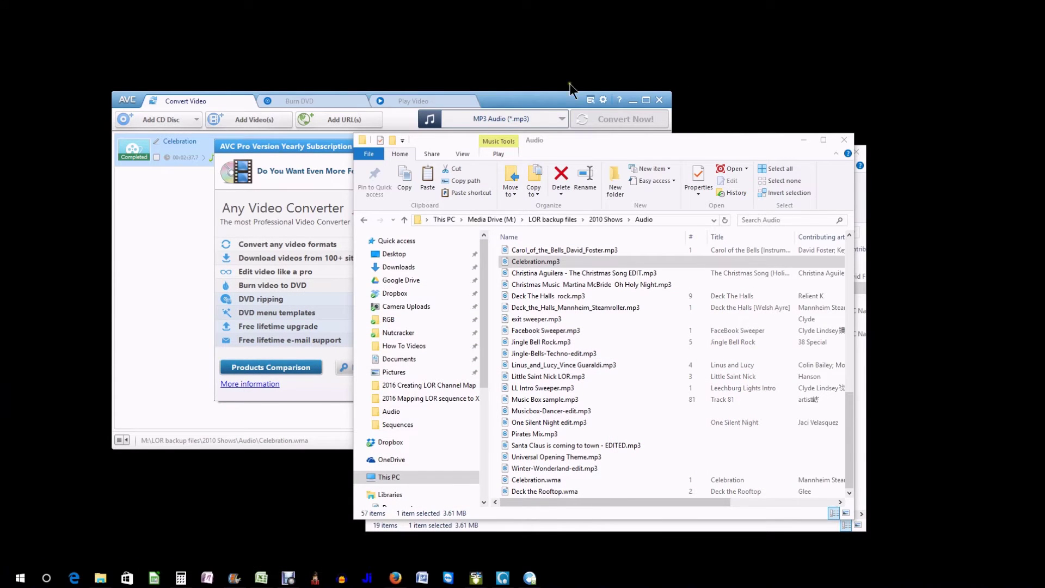
pyautogui.click(645, 94)
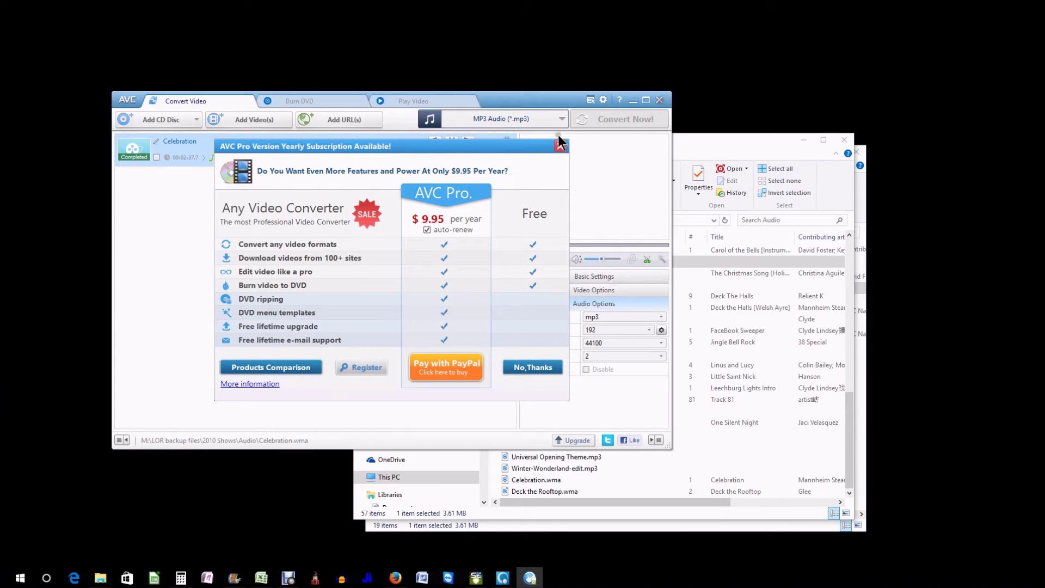
pyautogui.click(557, 148)
pyautogui.click(660, 99)
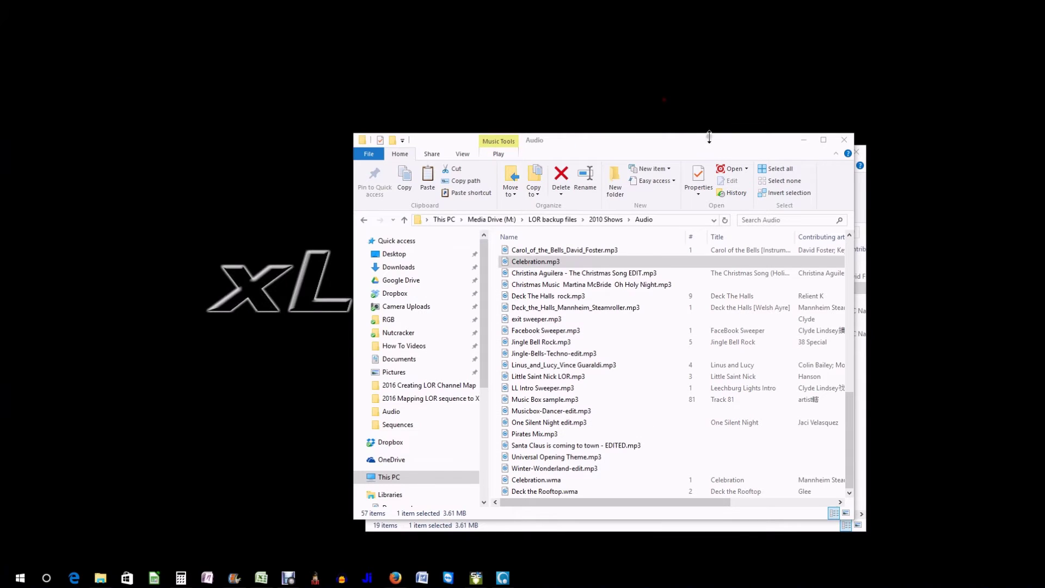
pyautogui.click(845, 139)
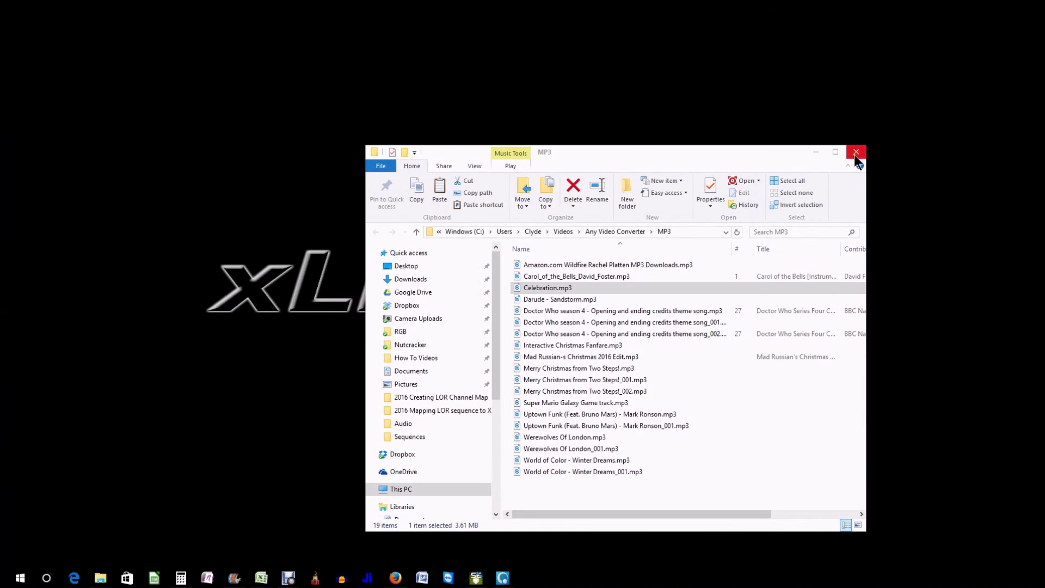
# Close the MP3 folder window, switch to xLights and start a new sequence that uses an audio file.
pyautogui.click(855, 153)
pyautogui.click(315, 579)
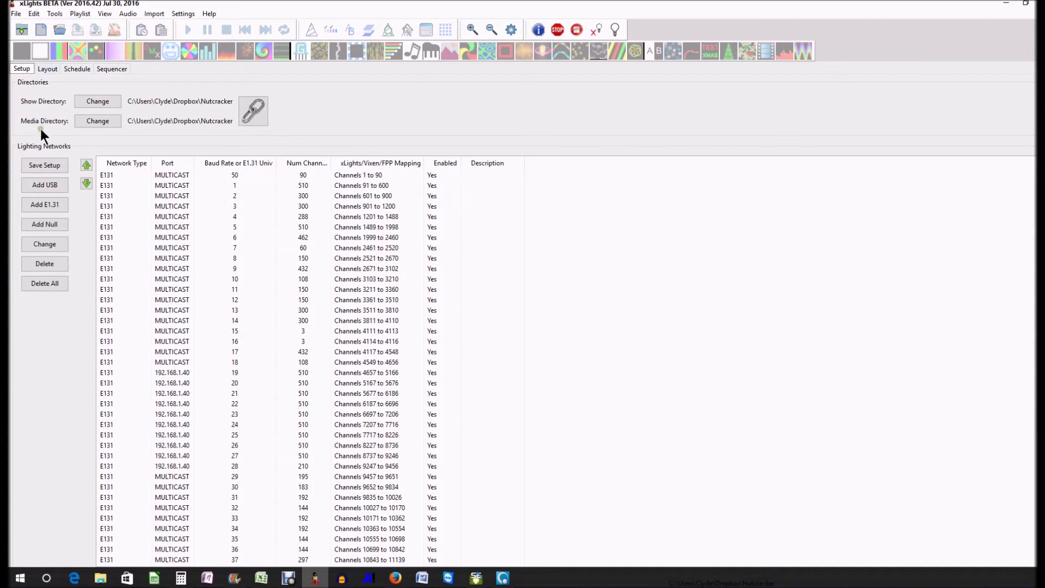
pyautogui.click(38, 32)
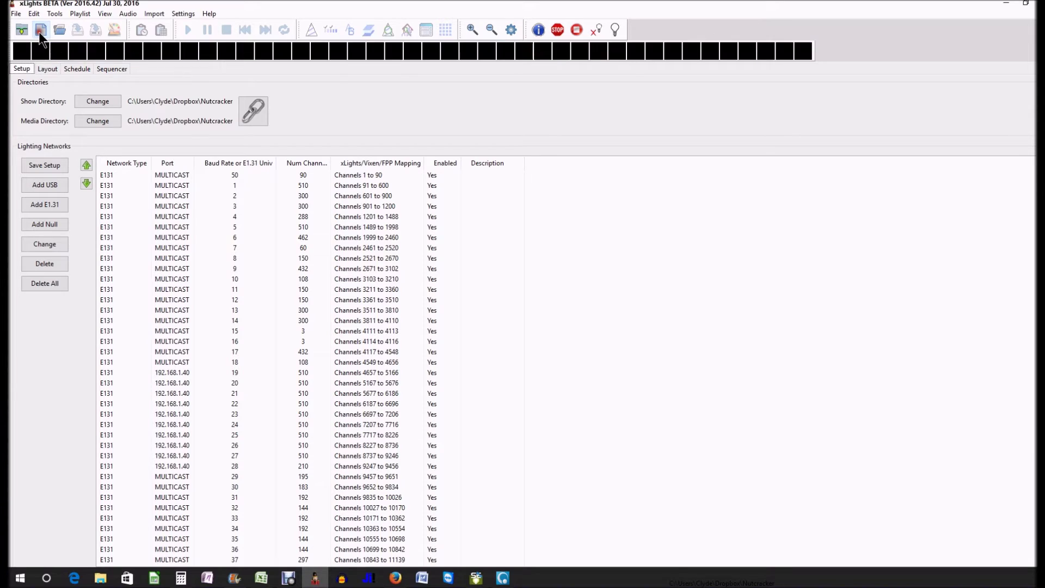
pyautogui.click(158, 114)
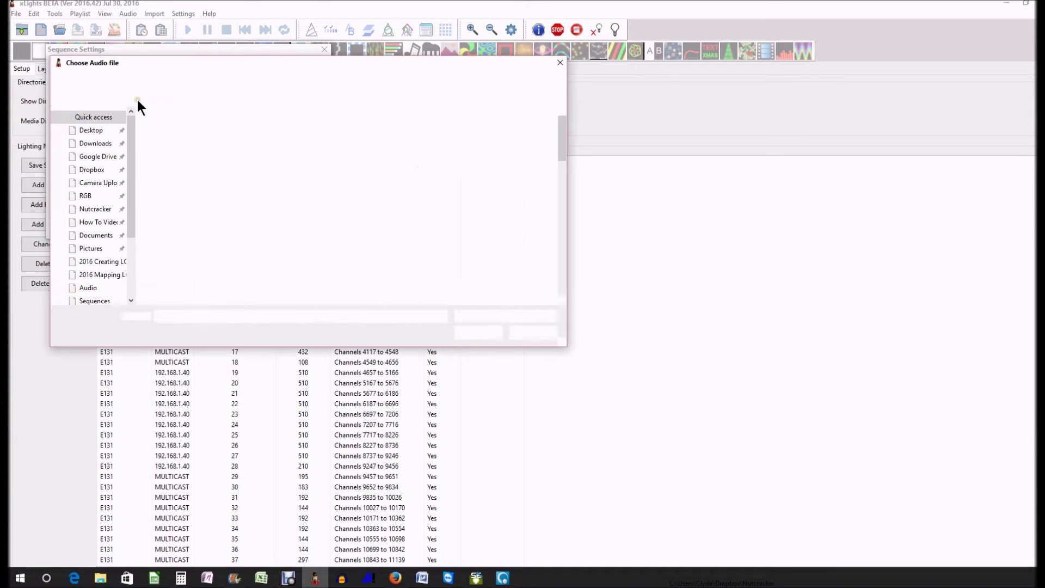
# Browse the Nutcracker folder for the Celebration audio, then copy Celebration.mp3 from the Light-O-Rama Audio folder in Documents.
pyautogui.click(185, 266)
pyautogui.scroll(-3, 184, 271)
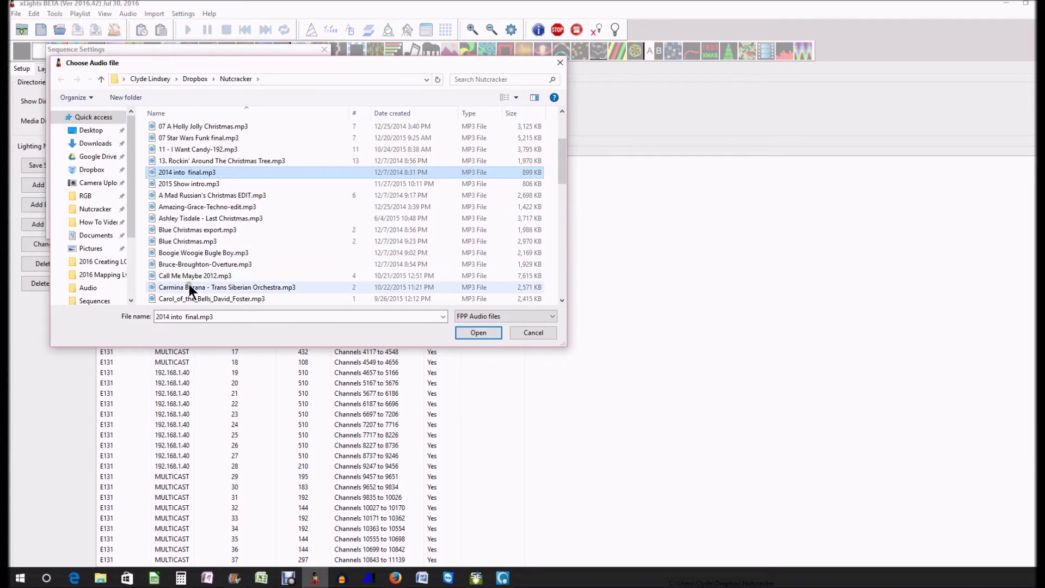
pyautogui.scroll(-1, 189, 283)
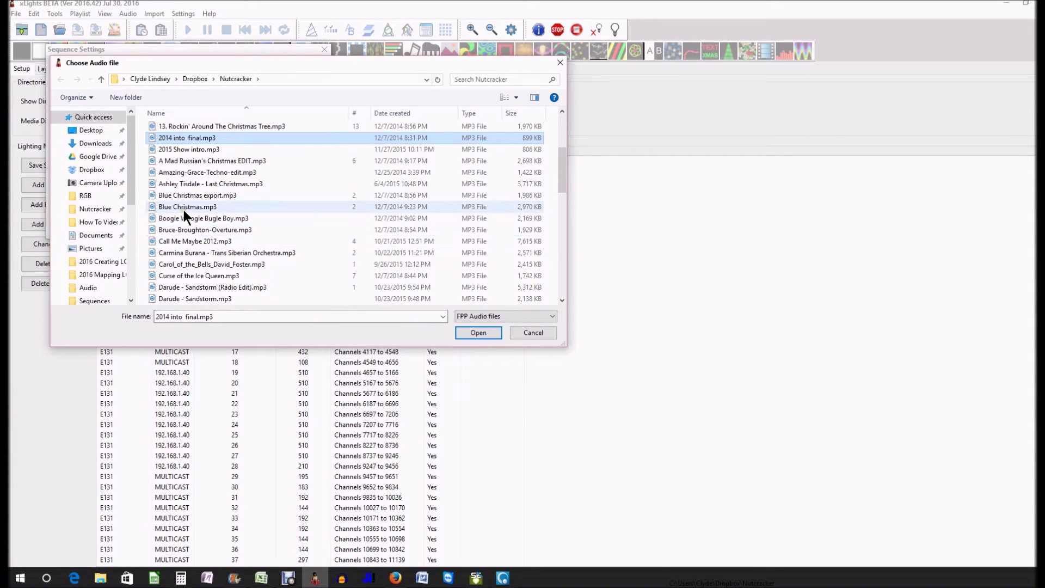
pyautogui.scroll(3, 184, 183)
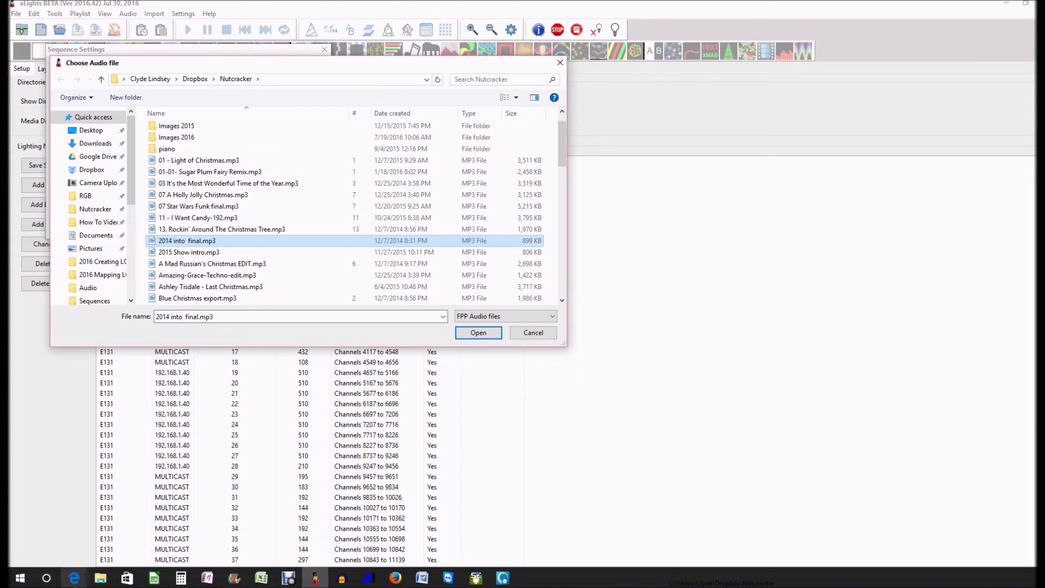
pyautogui.rightClick(101, 576)
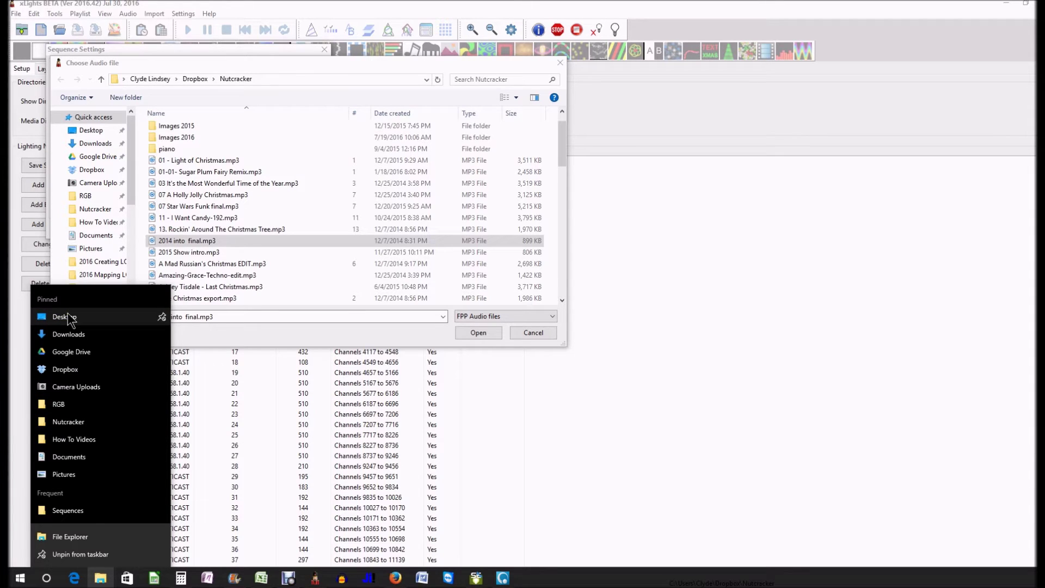
pyautogui.click(62, 456)
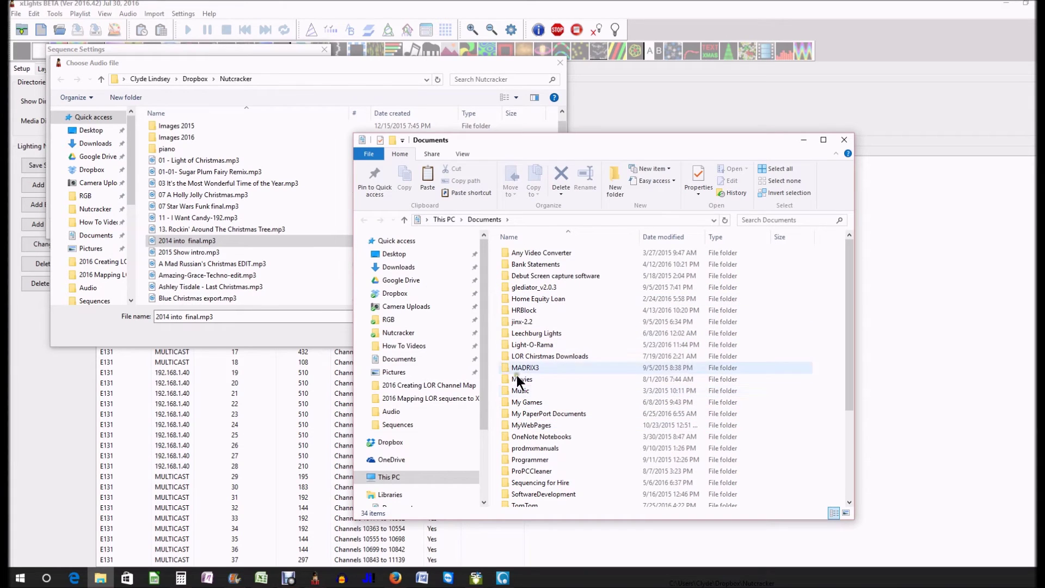
pyautogui.doubleClick(529, 346)
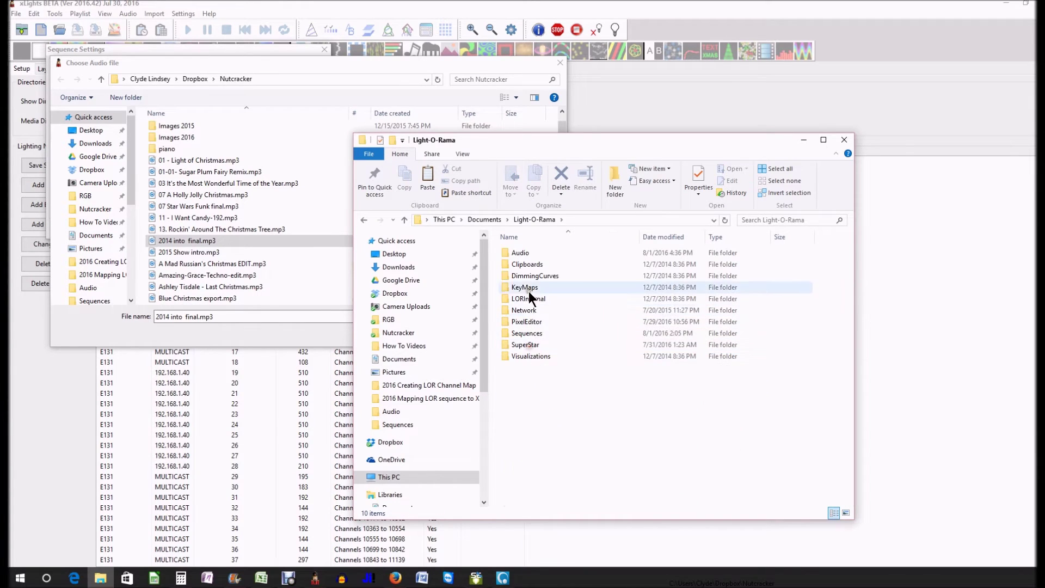
pyautogui.doubleClick(522, 253)
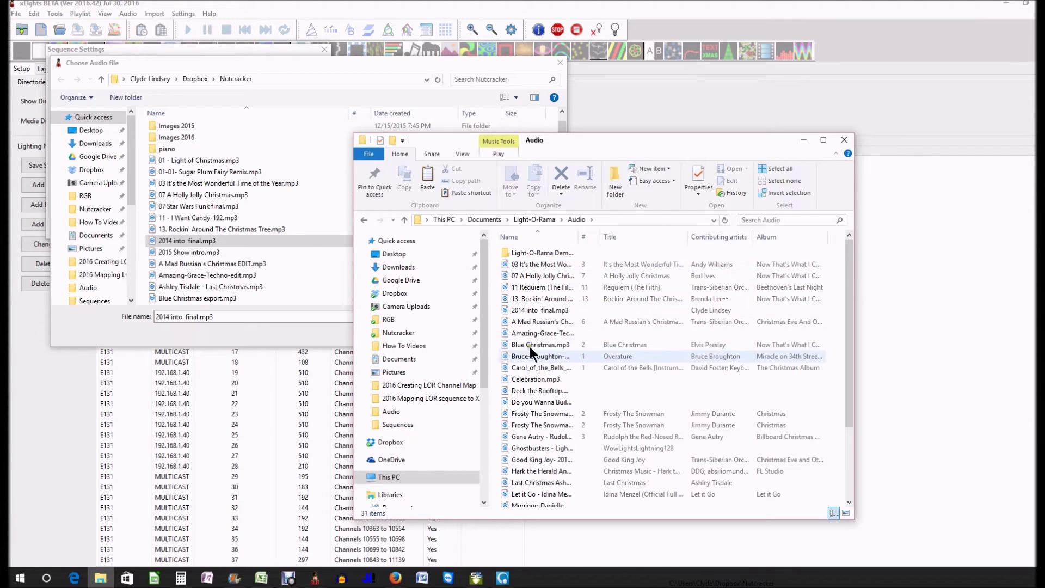
pyautogui.rightClick(528, 376)
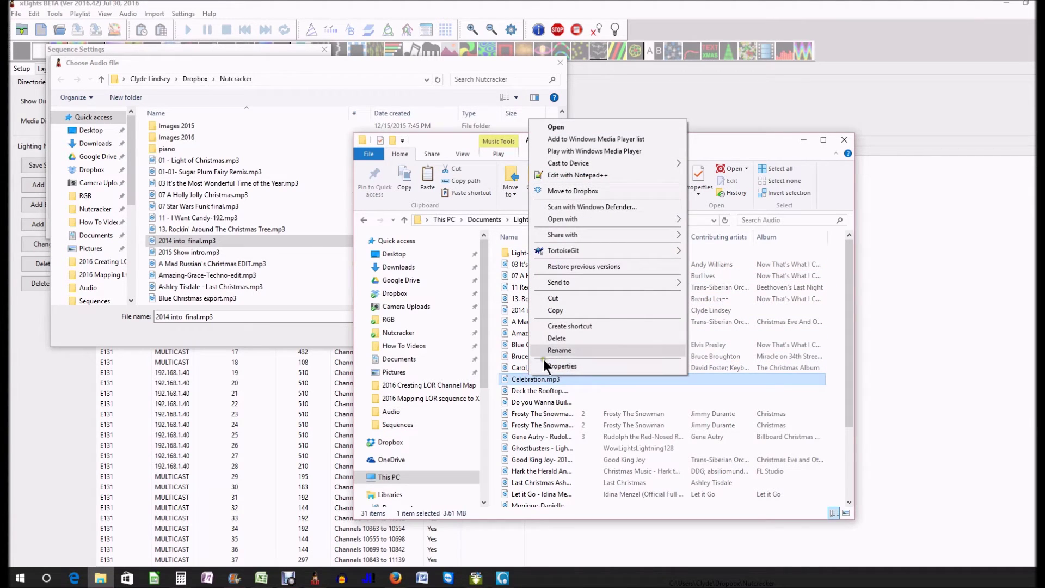
pyautogui.click(554, 309)
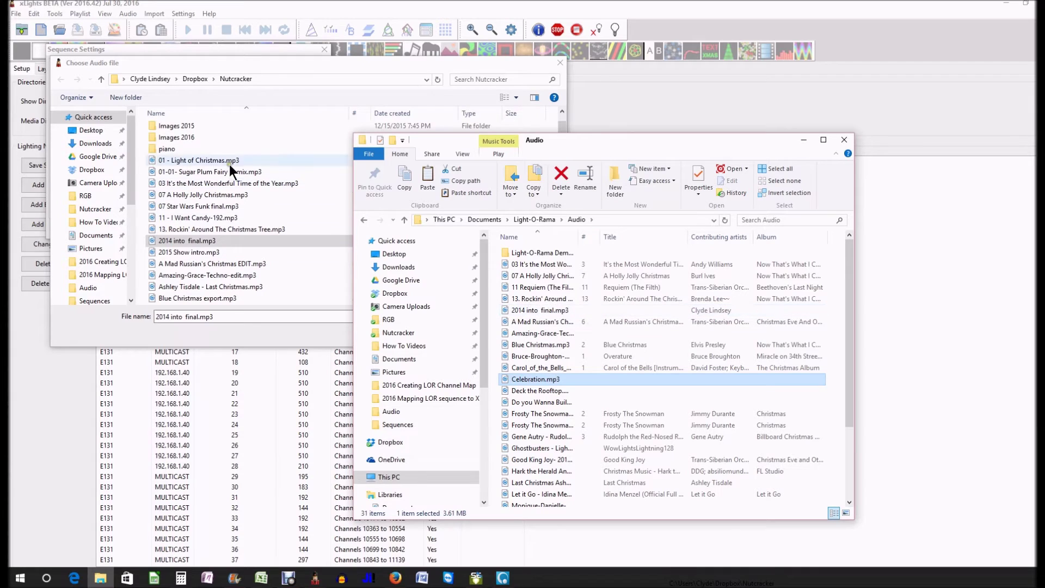
# Paste Celebration.mp3 into the Nutcracker folder and open it as the new sequence's audio file.
pyautogui.click(301, 90)
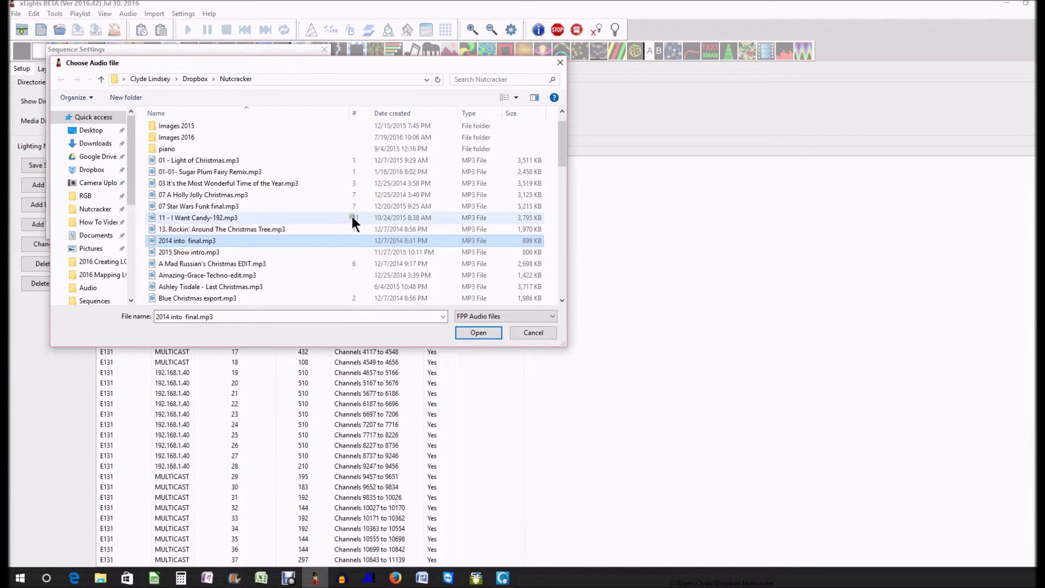
pyautogui.rightClick(433, 223)
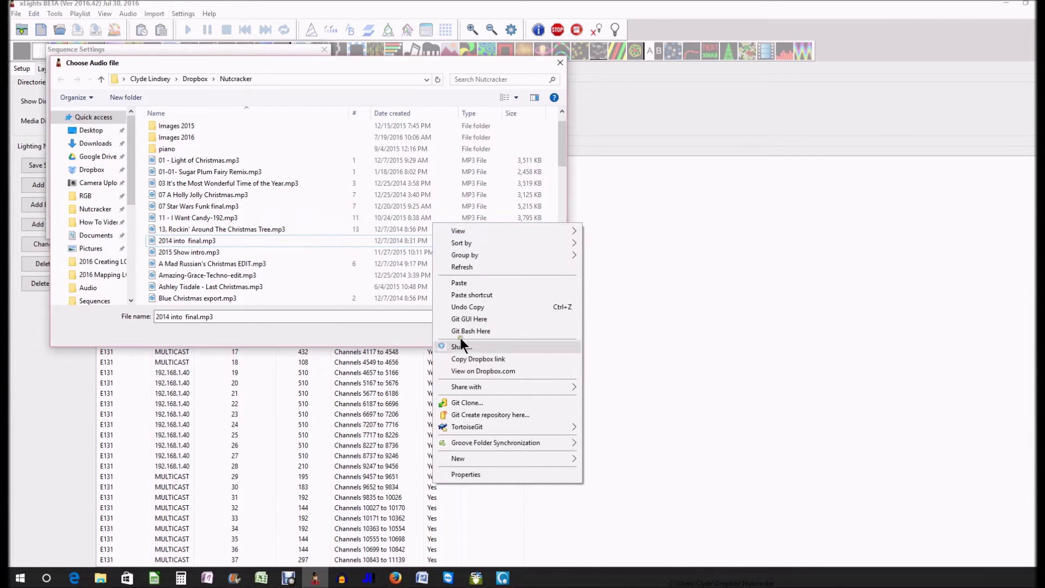
pyautogui.click(488, 284)
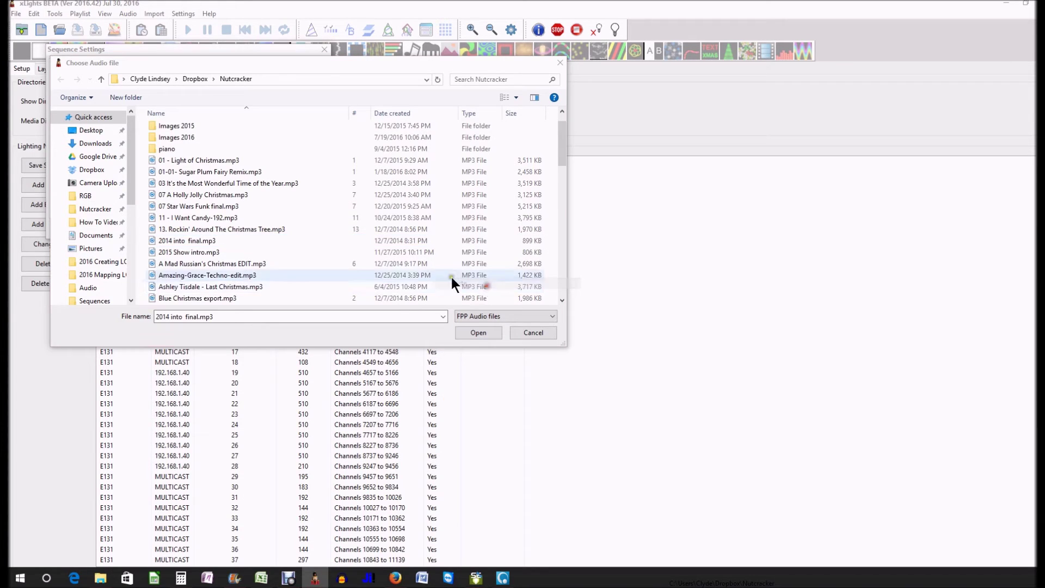
pyautogui.click(173, 299)
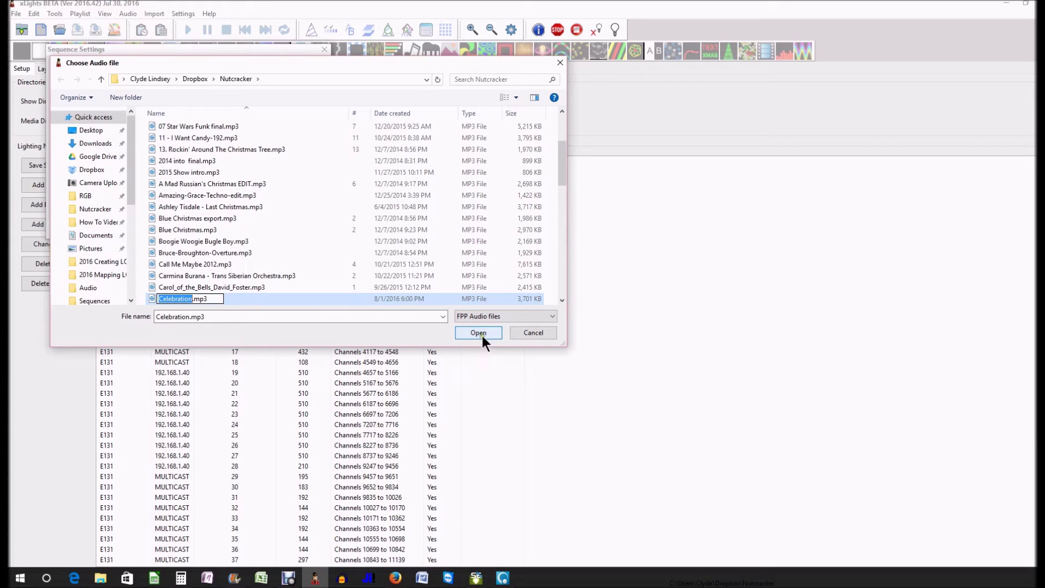
pyautogui.click(394, 276)
pyautogui.click(198, 299)
pyautogui.click(478, 332)
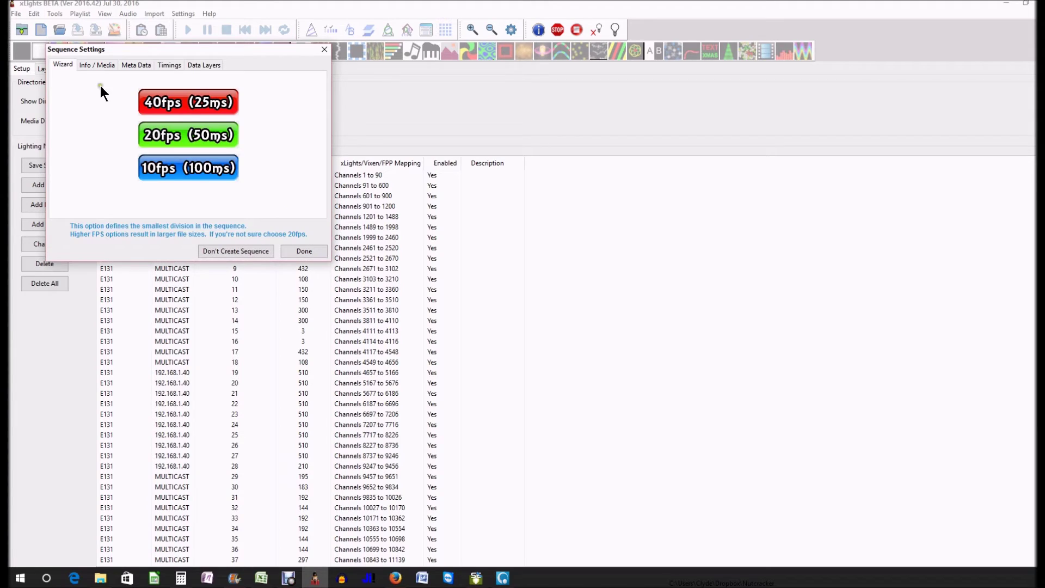
# Create the sequence at 40fps (25ms) with a Bar and Beat Tracker: Beats timing grid.
pyautogui.click(181, 109)
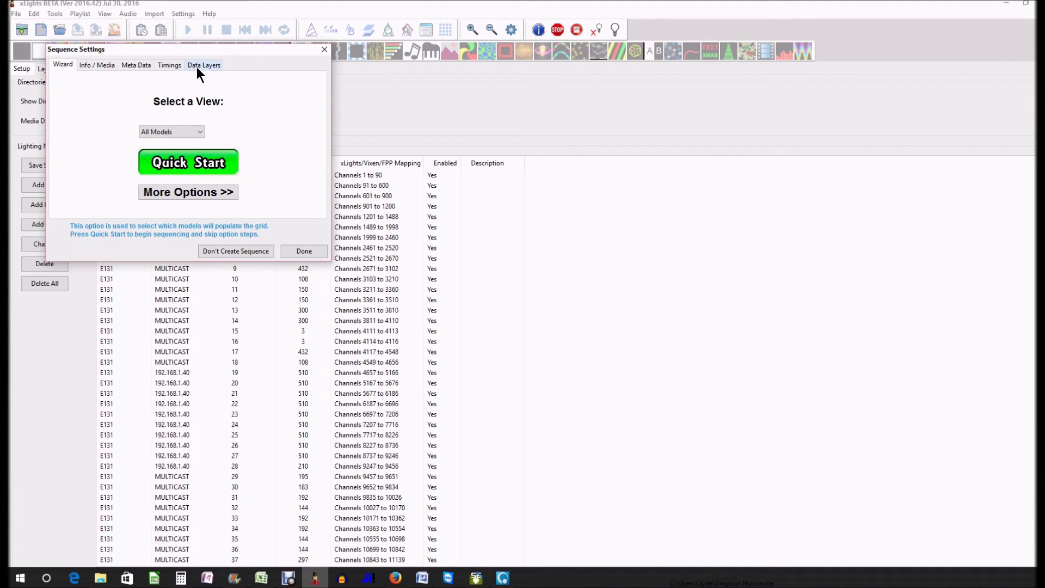
pyautogui.click(167, 65)
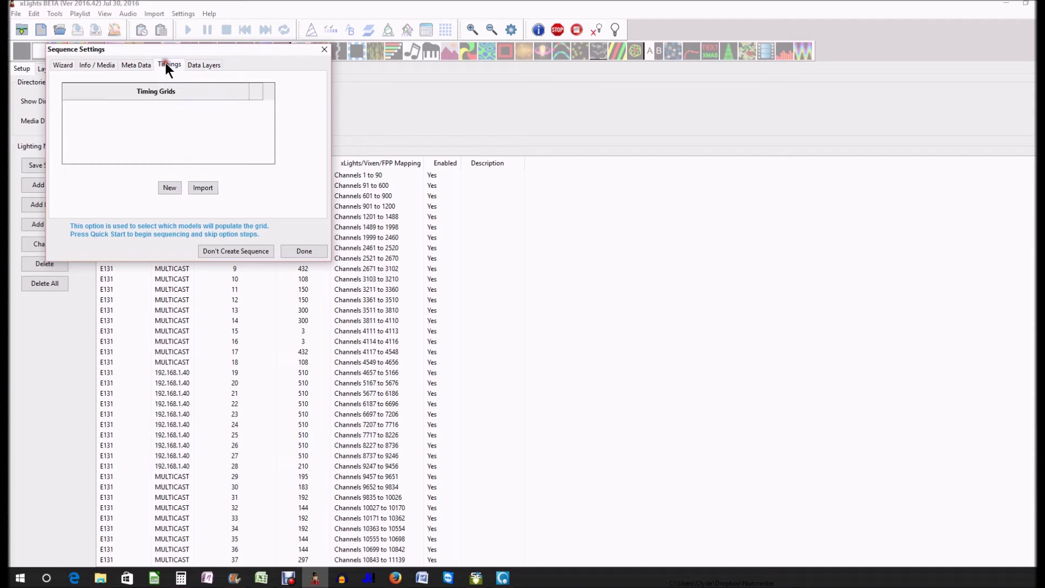
pyautogui.click(171, 191)
pyautogui.click(110, 116)
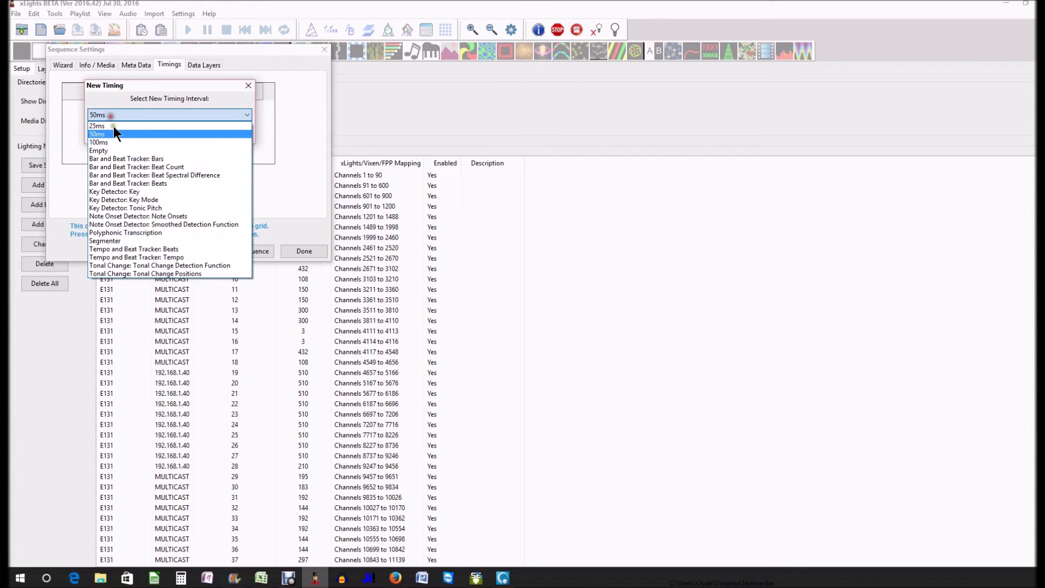
pyautogui.click(119, 185)
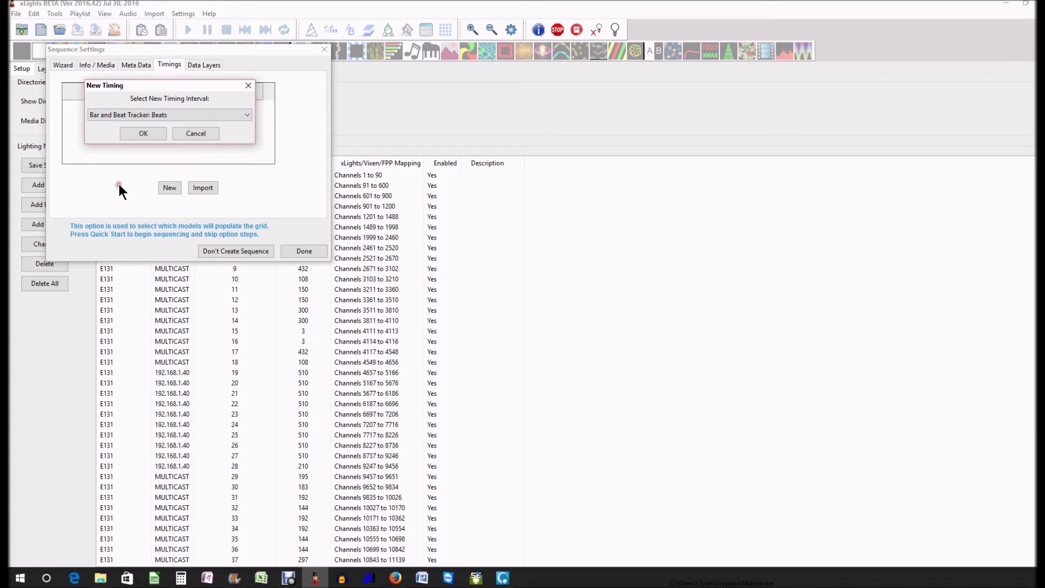
pyautogui.click(134, 134)
pyautogui.click(126, 202)
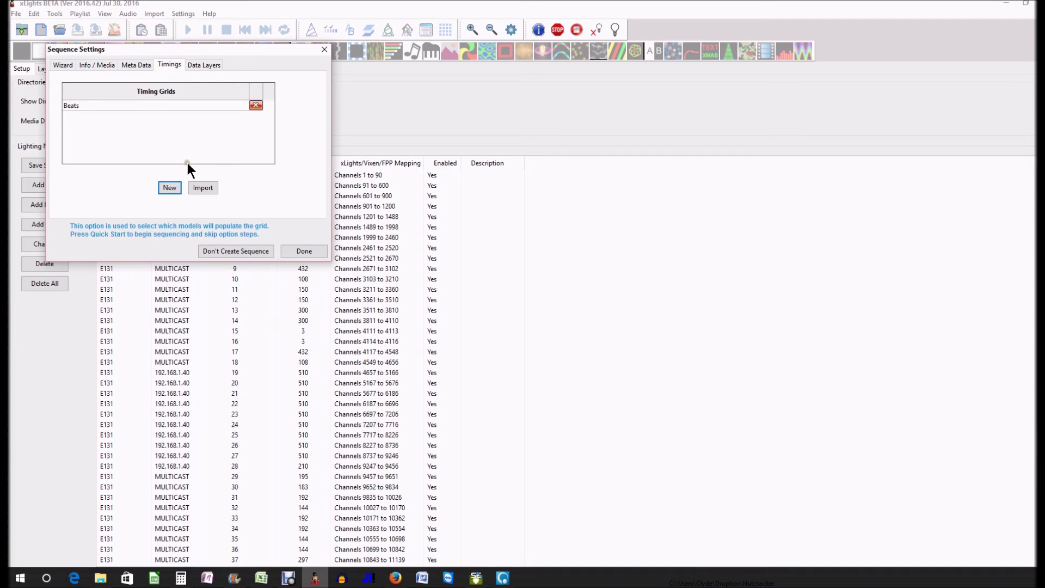
pyautogui.click(298, 250)
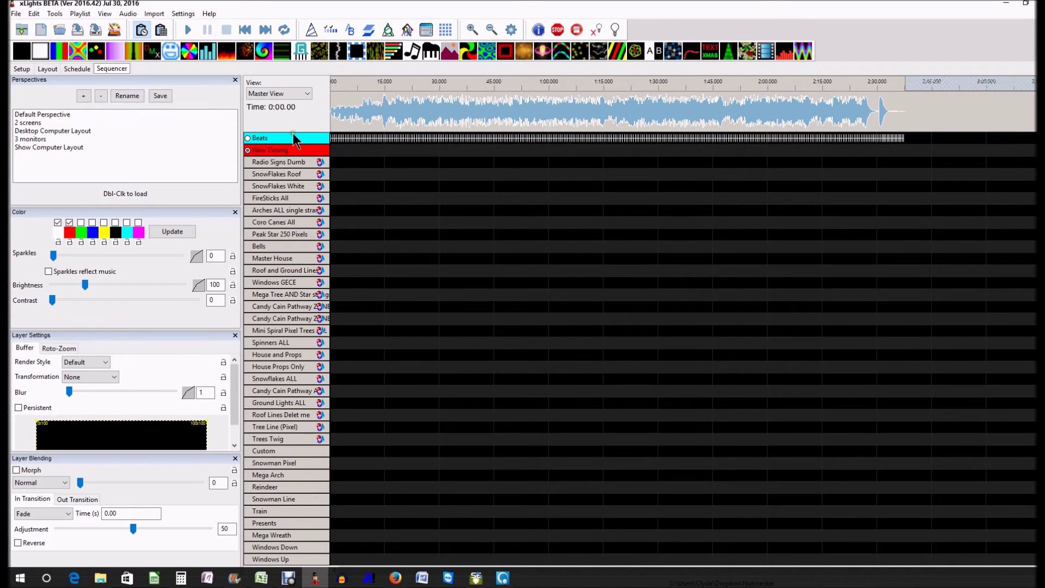
# Switch the sequencer from Master View to the All Groups view and look through its models.
pyautogui.click(308, 95)
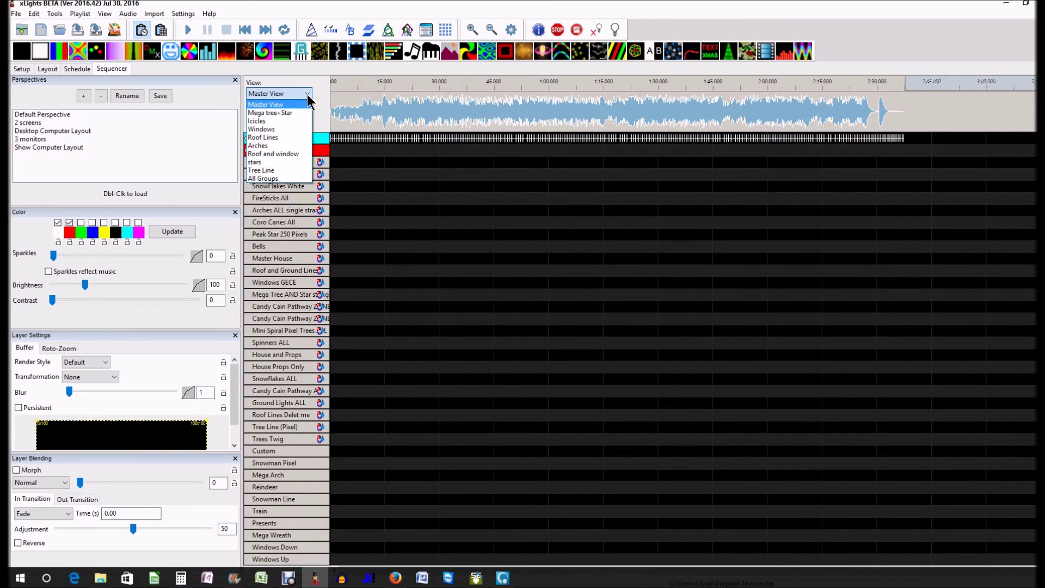
pyautogui.click(298, 177)
pyautogui.scroll(-2, 300, 196)
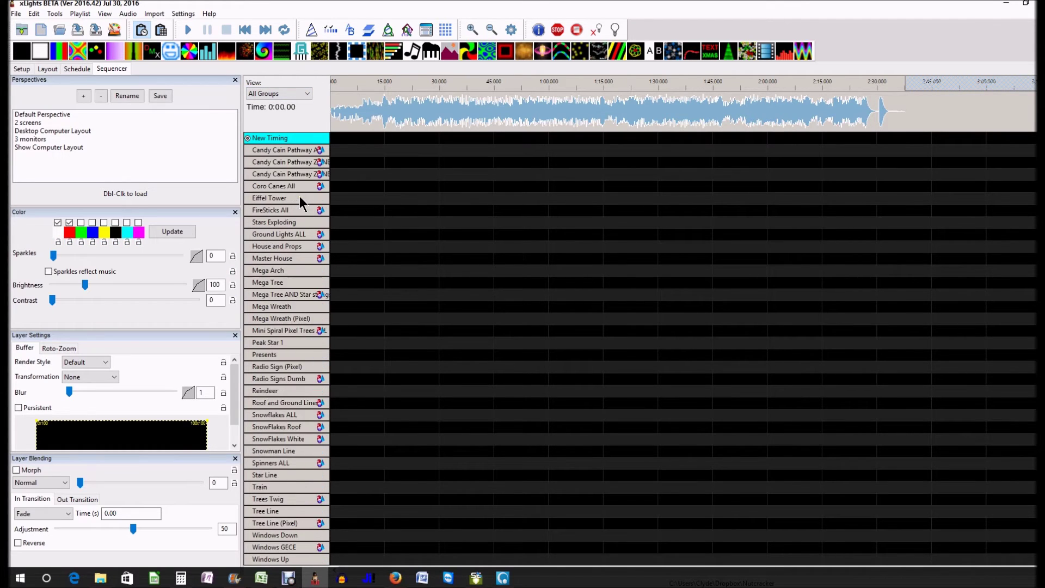
pyautogui.scroll(1, 301, 203)
pyautogui.click(308, 94)
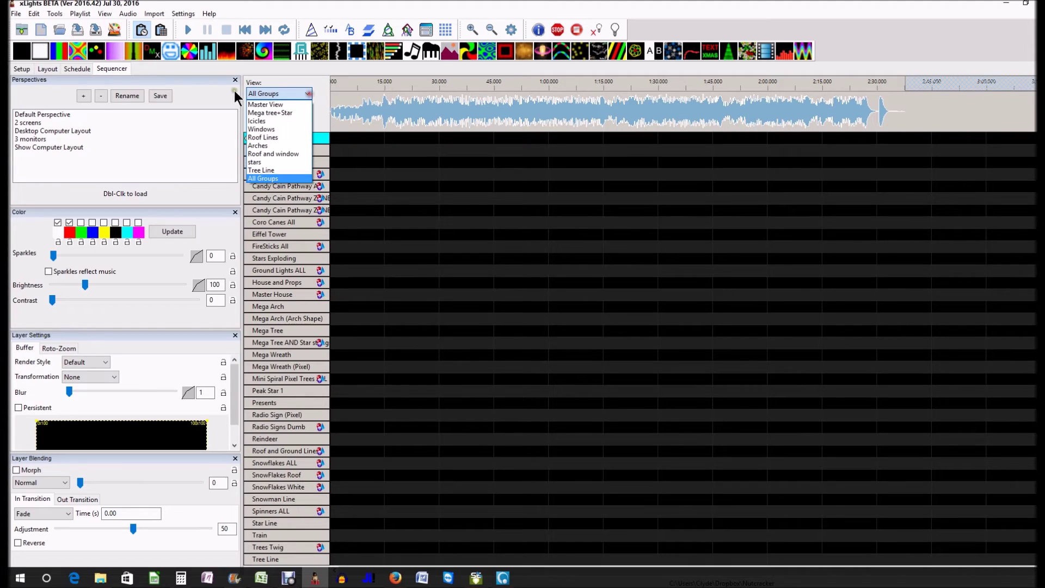
# Examine the model groups in the layout, including Arches ALL single strand, and return to the sequencer.
pyautogui.click(47, 69)
pyautogui.click(44, 67)
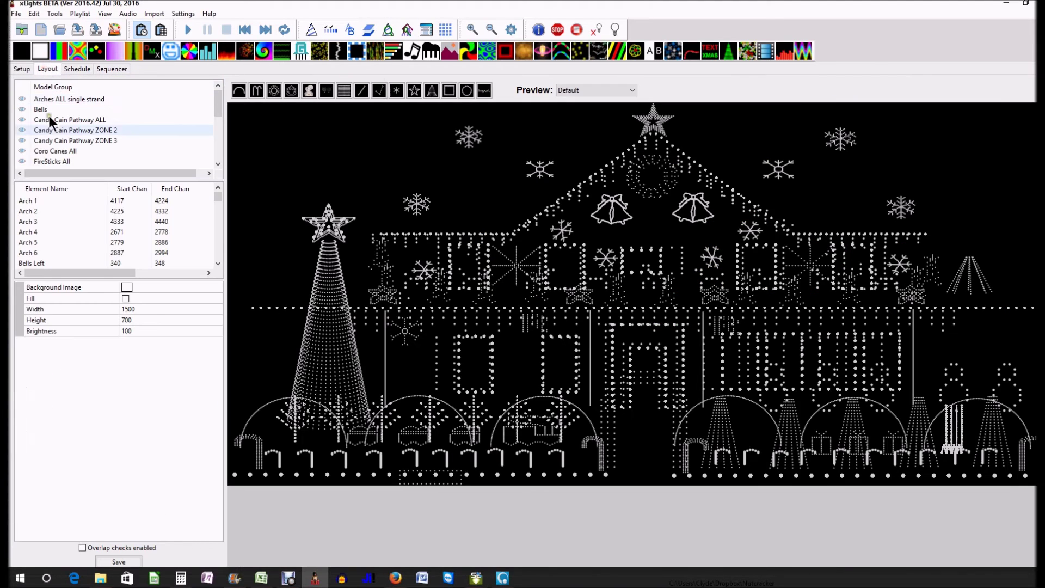
pyautogui.rightClick(91, 98)
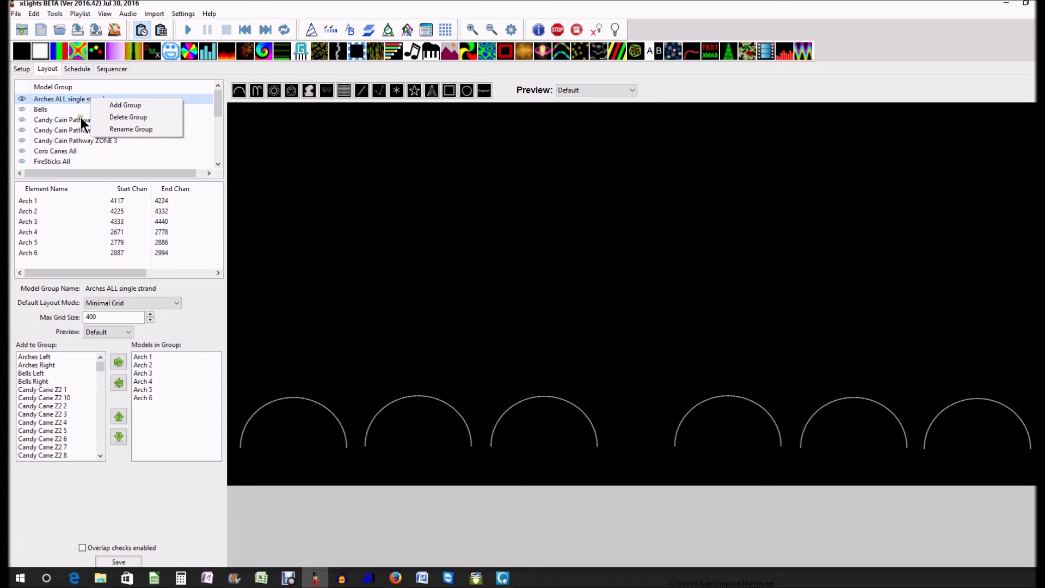
pyautogui.click(65, 84)
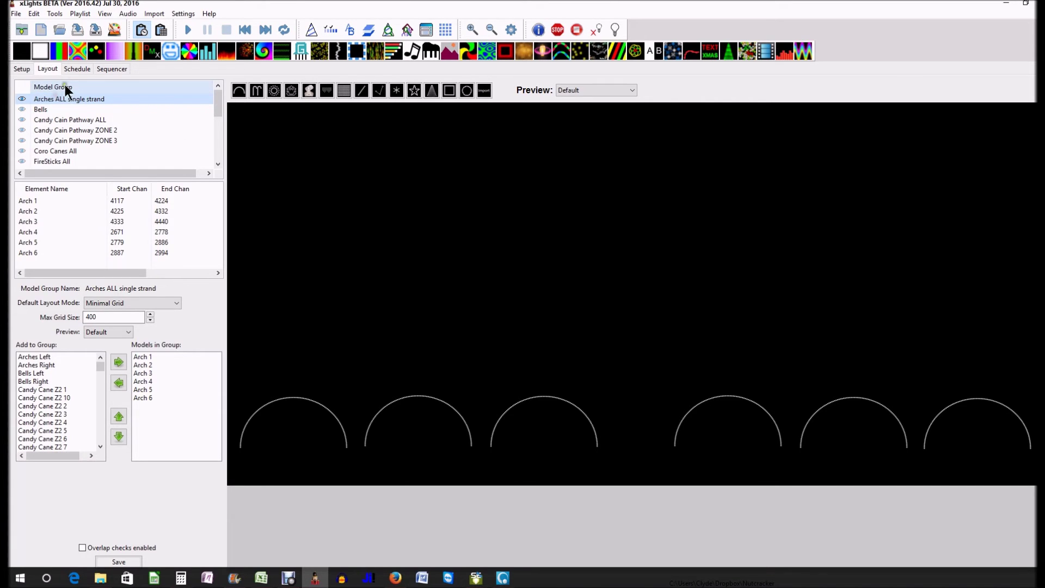
pyautogui.click(110, 69)
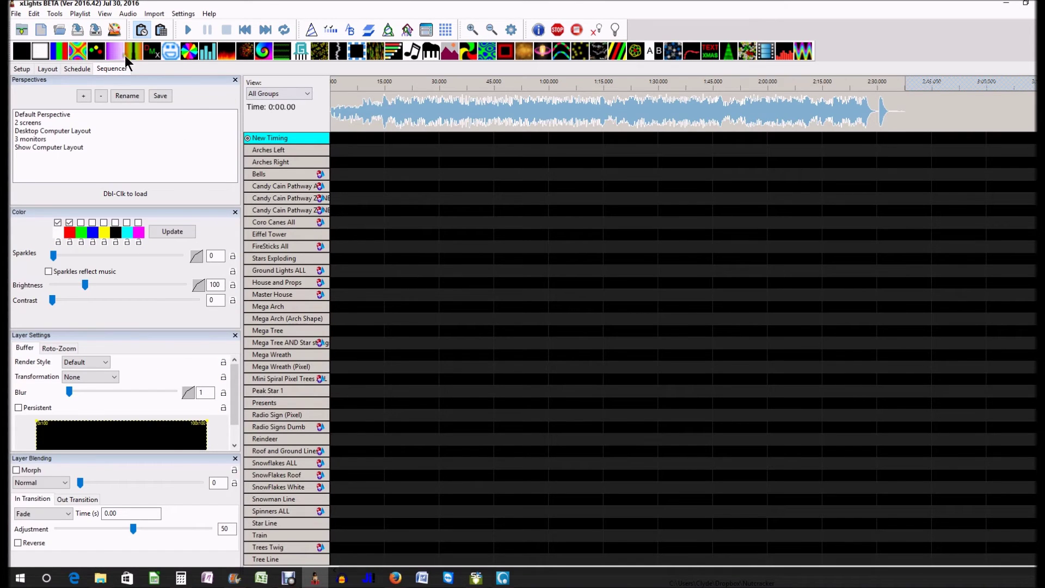
# Start an effects import and set the file type to LOR Music Sequences (*.lms).
pyautogui.click(156, 14)
pyautogui.click(166, 27)
pyautogui.moveTo(243, 25); pyautogui.dragTo(481, 74)
pyautogui.click(680, 326)
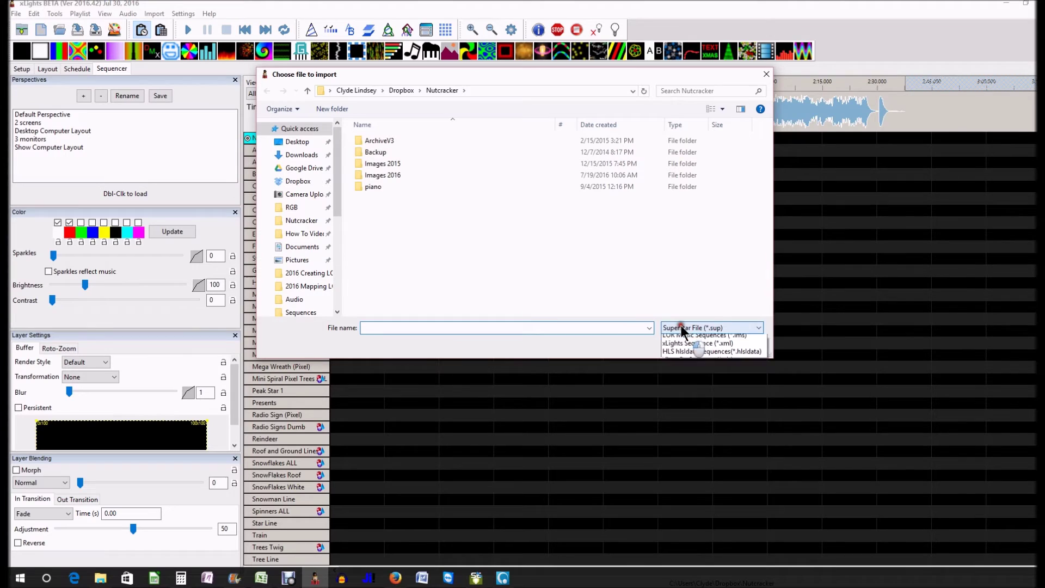
pyautogui.click(687, 347)
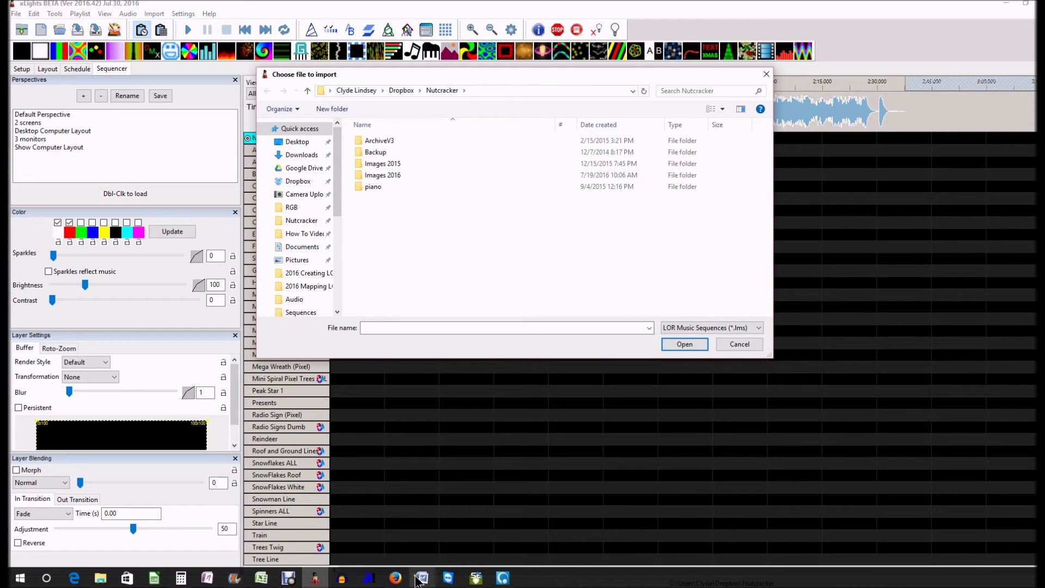
# Switch to the Light-O-Rama Sequence Editor, save 2016 Celebration.lms into the Documents > Light-O-Rama > Sequences folder, and return to xLights.
pyautogui.click(479, 580)
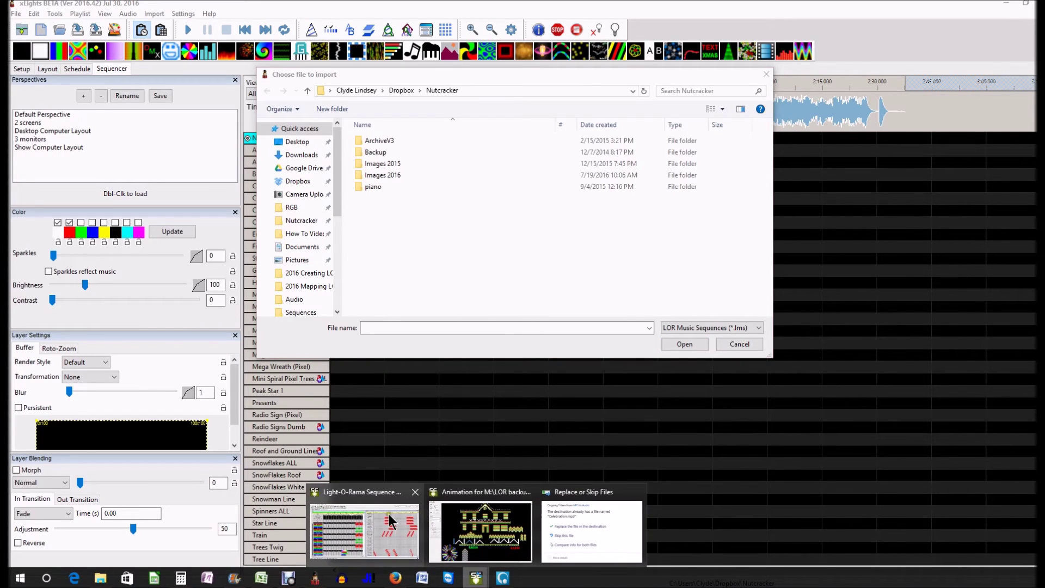
pyautogui.click(388, 522)
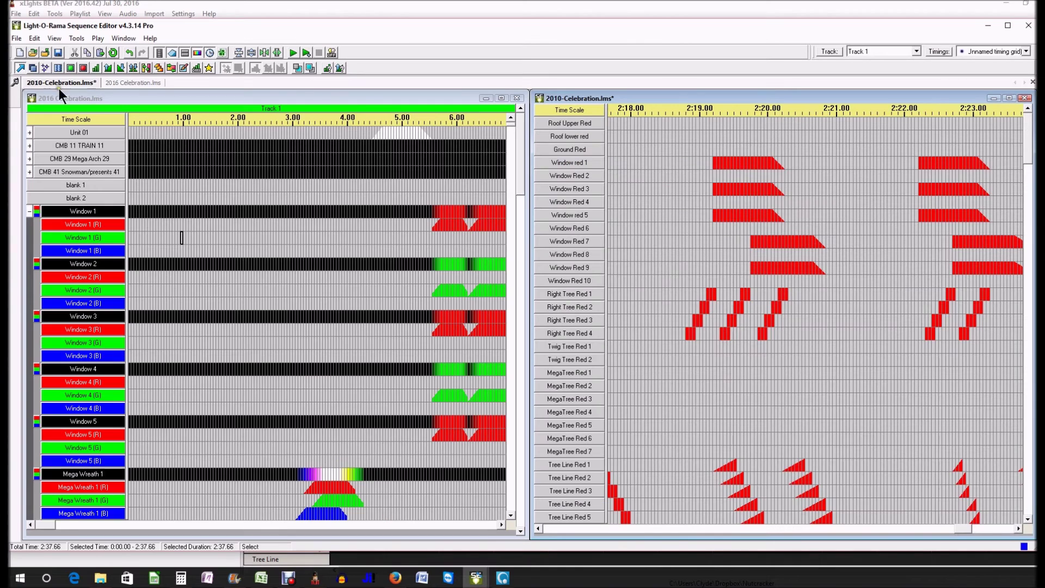
pyautogui.click(16, 38)
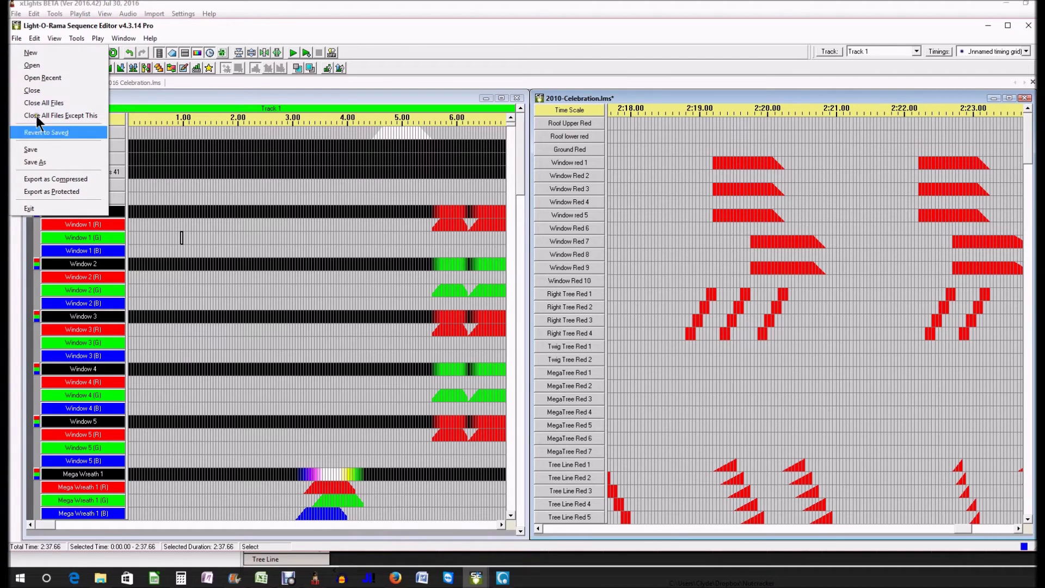
pyautogui.click(39, 162)
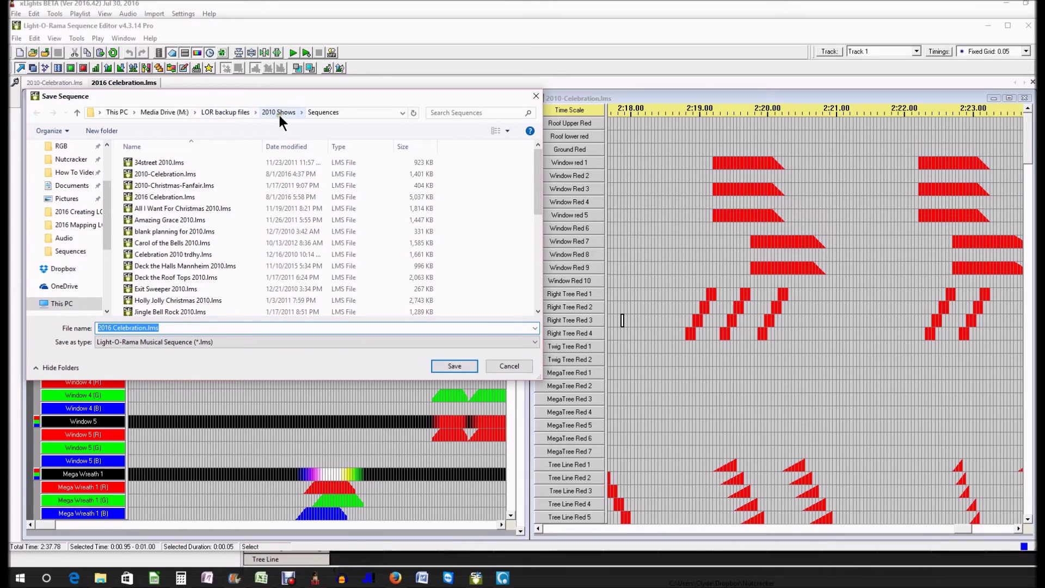
pyautogui.click(71, 253)
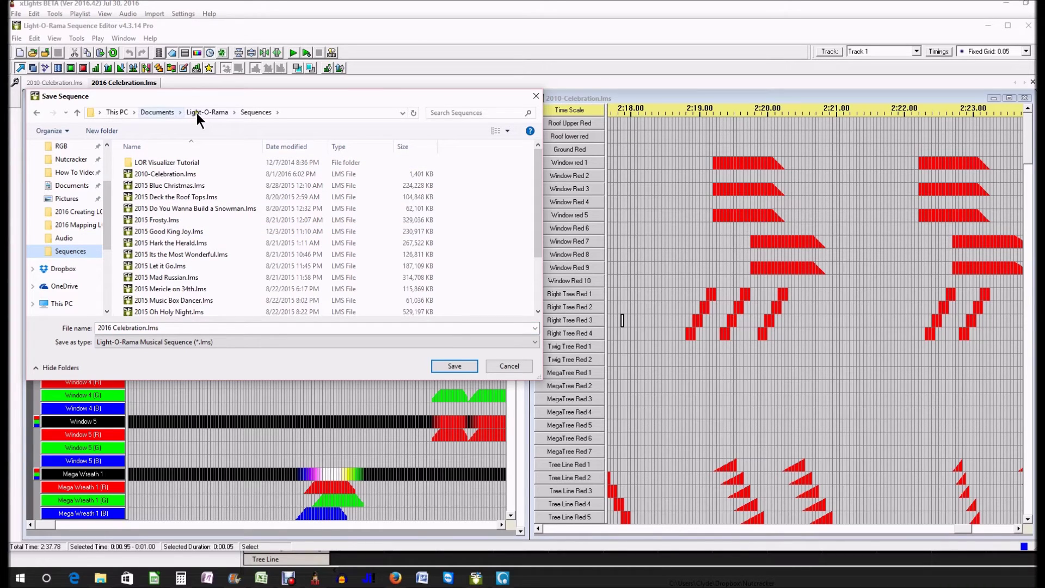
pyautogui.click(450, 365)
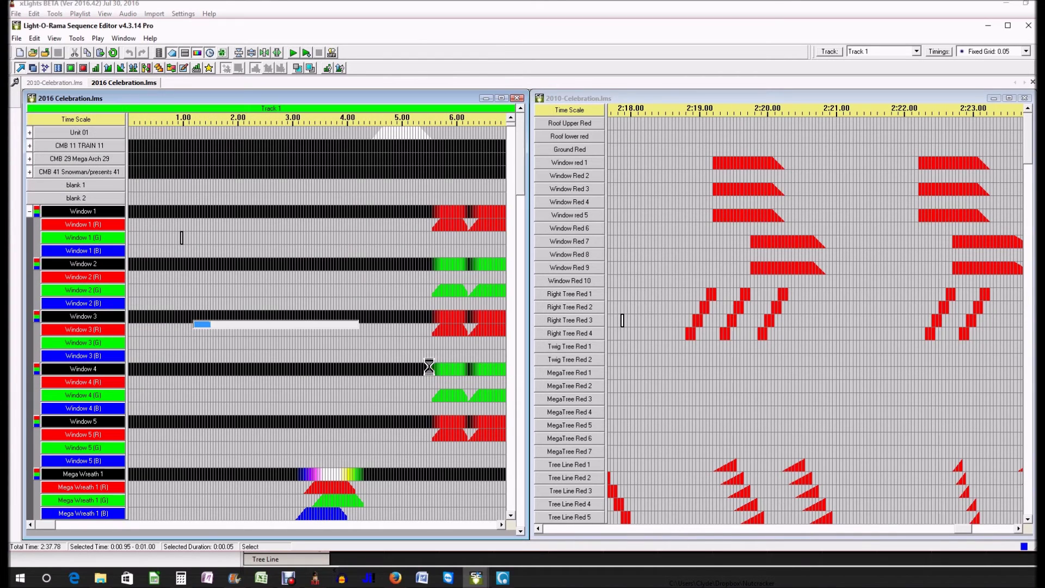
pyautogui.click(199, 278)
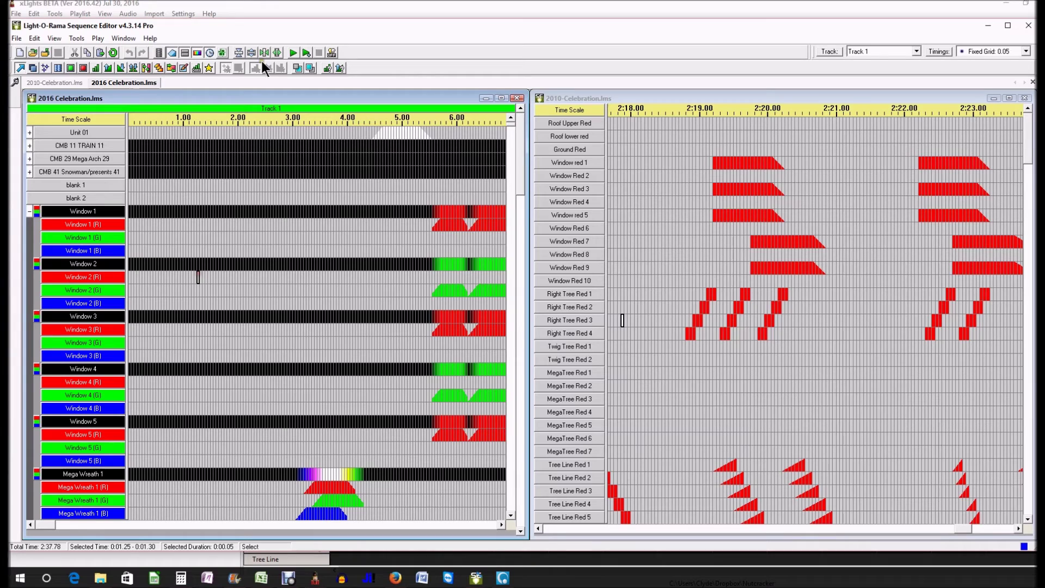
pyautogui.click(988, 26)
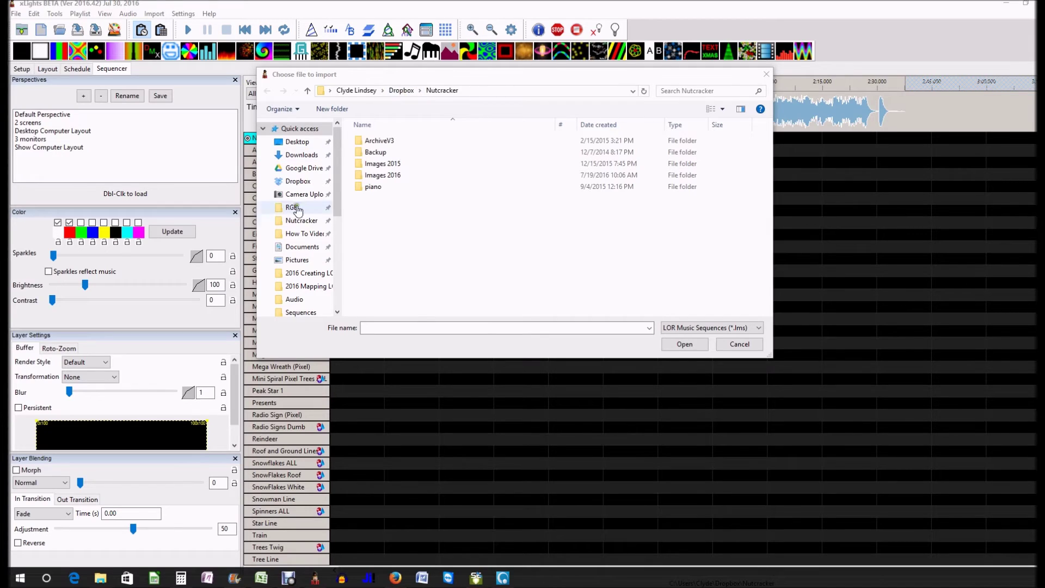
# Choose 2016 Celebration.lms from the Documents > Light-O-Rama > Sequences folder as the file to import.
pyautogui.click(302, 248)
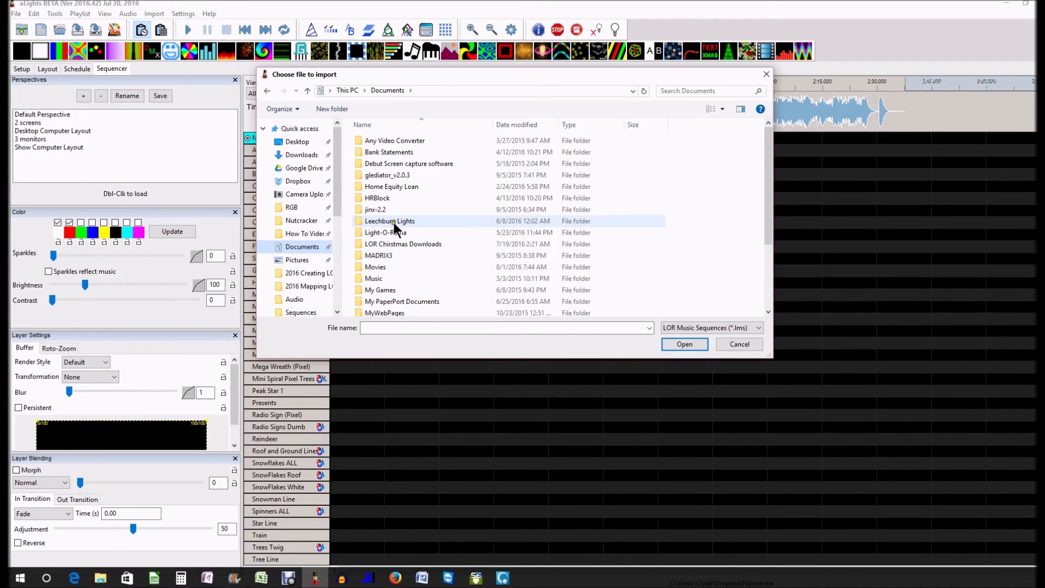
pyautogui.click(379, 232)
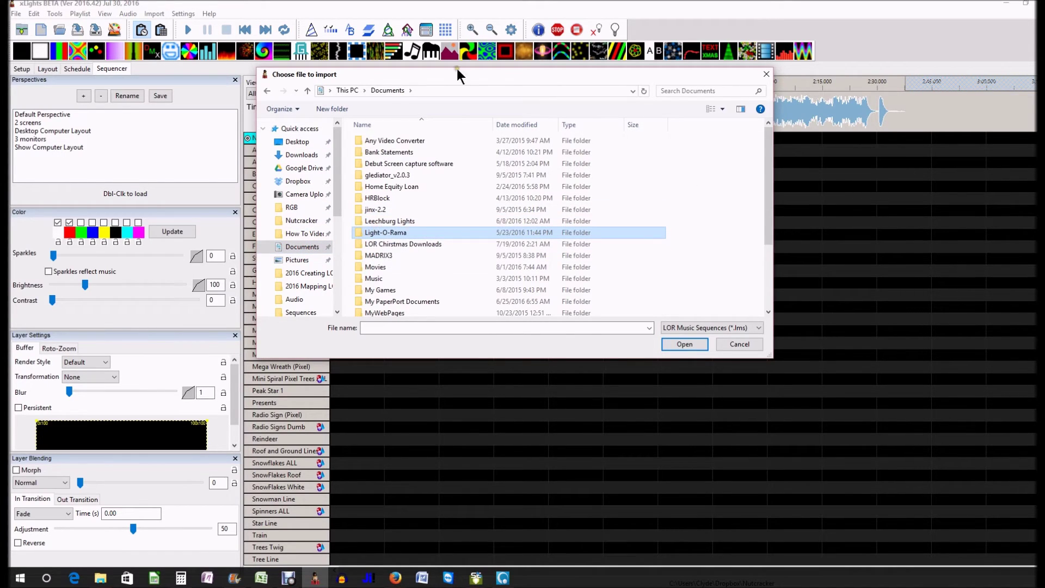
pyautogui.doubleClick(383, 232)
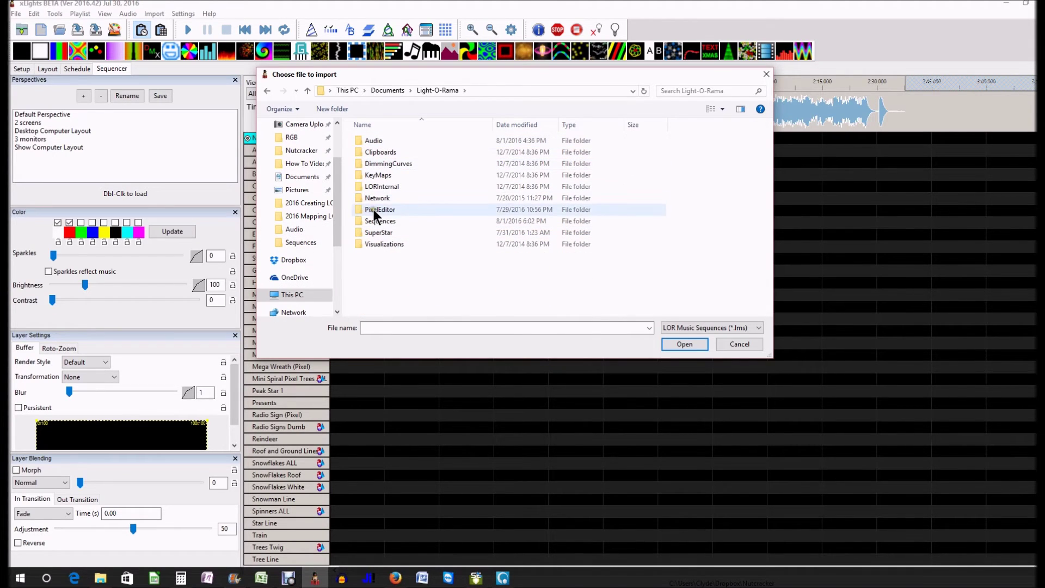
pyautogui.doubleClick(375, 221)
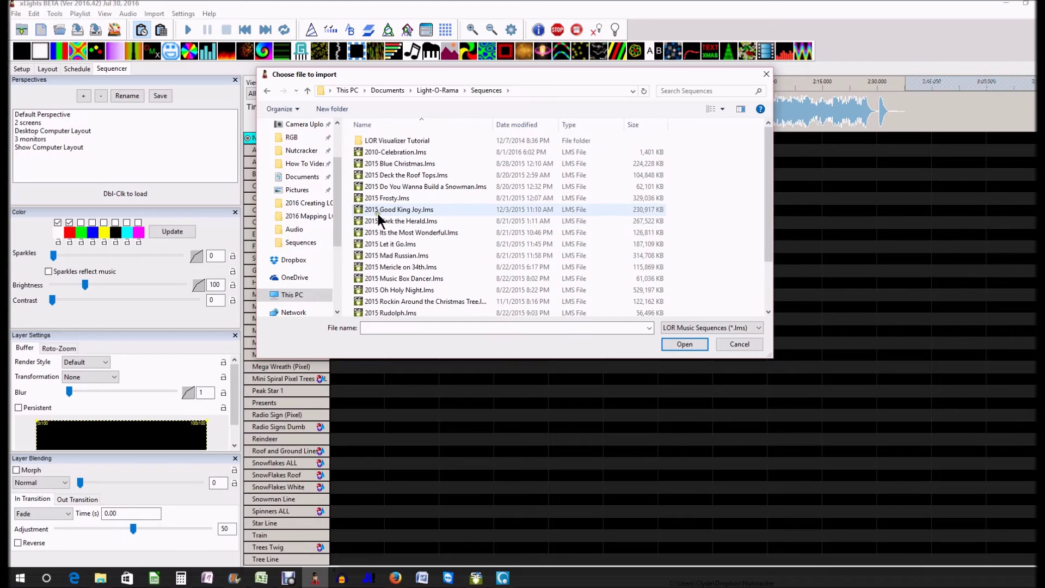
pyautogui.click(386, 245)
pyautogui.scroll(-2, 387, 248)
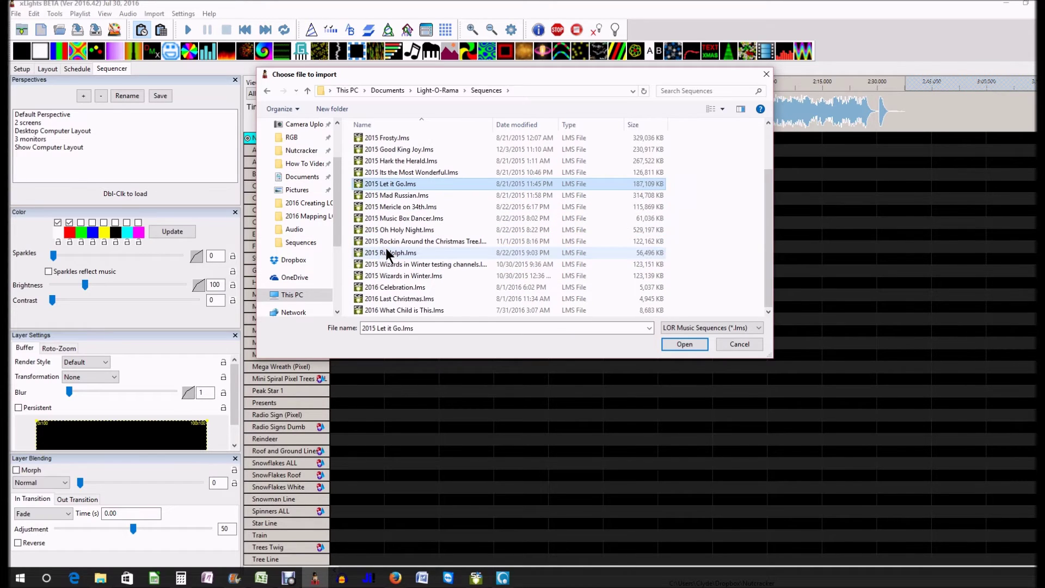
pyautogui.click(384, 287)
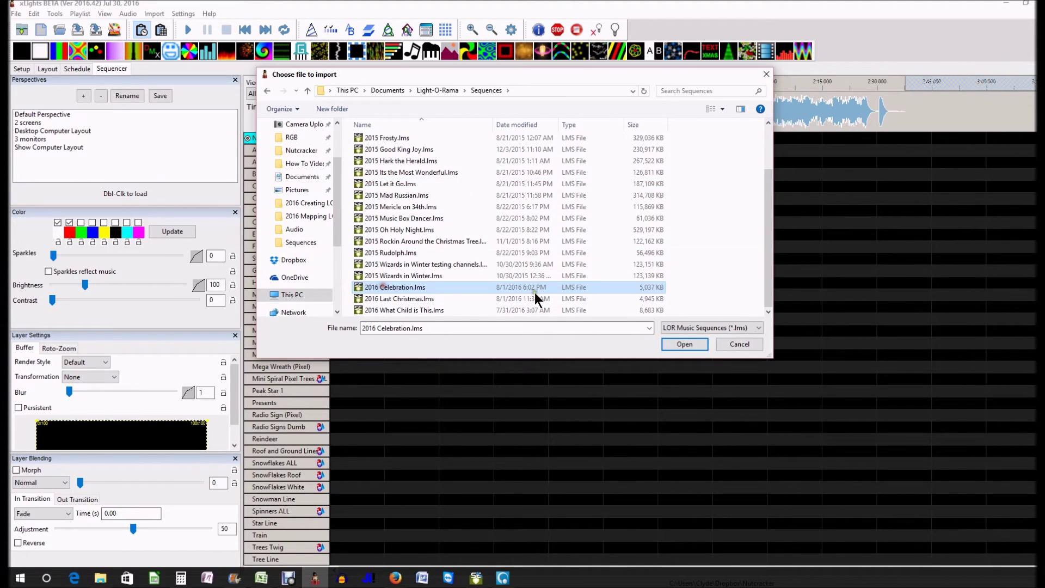
pyautogui.click(684, 342)
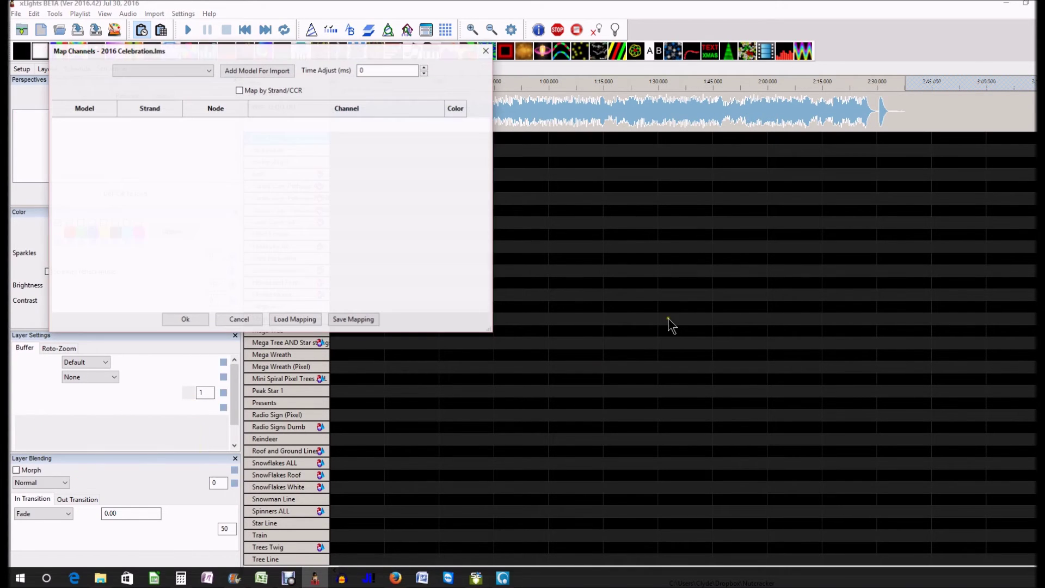
# Load the saved channel mapping file "Mapping 2015 LOR config to Xlights 2016" for the import.
pyautogui.moveTo(191, 50); pyautogui.dragTo(505, 141)
pyautogui.click(618, 409)
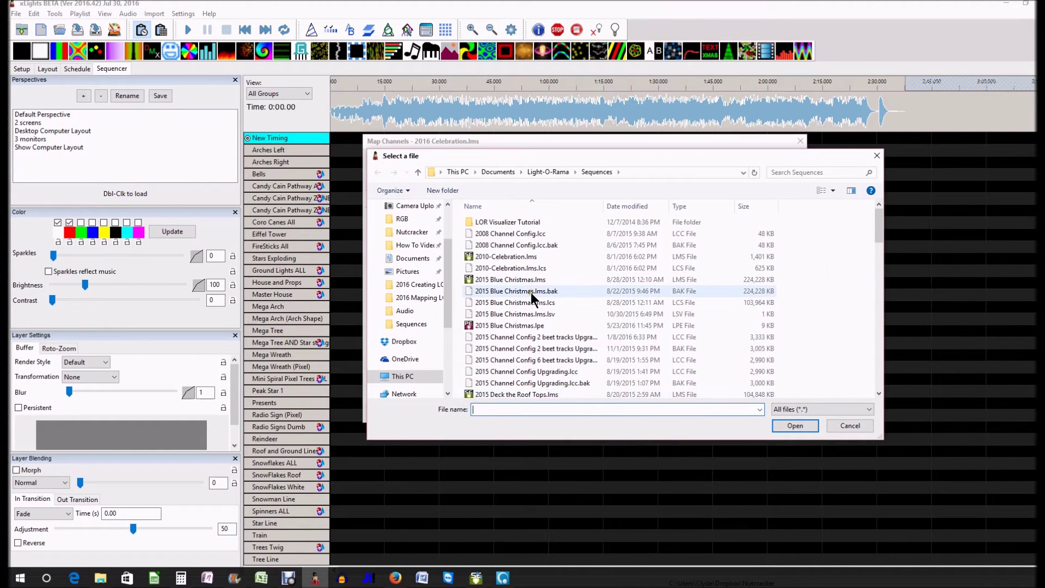
pyautogui.scroll(-10, 532, 300)
pyautogui.click(533, 308)
pyautogui.scroll(2, 532, 309)
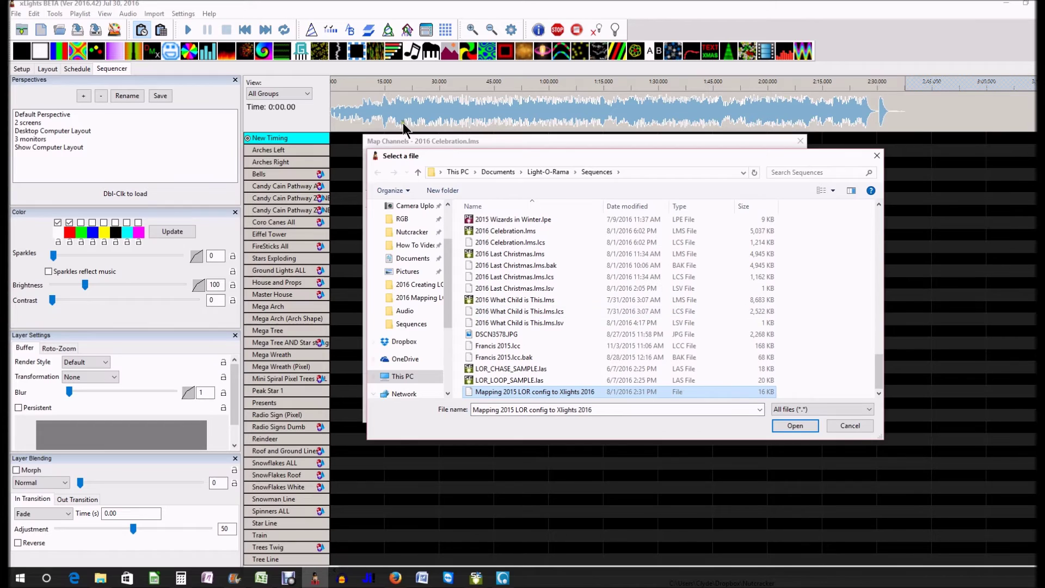
pyautogui.click(487, 390)
pyautogui.click(673, 395)
pyautogui.click(796, 426)
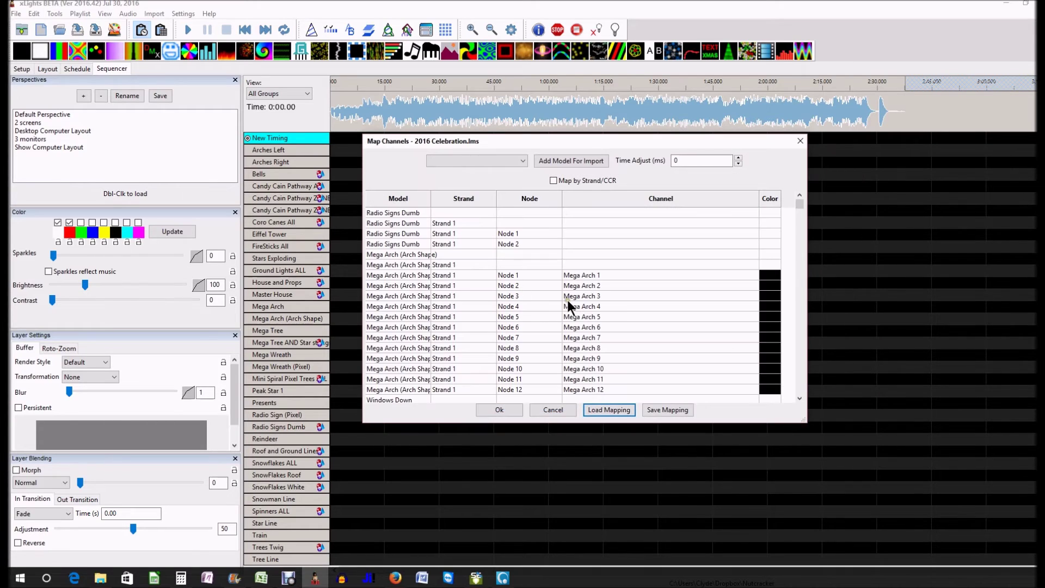
# Look through the loaded channel mapping and add the Tree Line model for import.
pyautogui.scroll(-10, 525, 238)
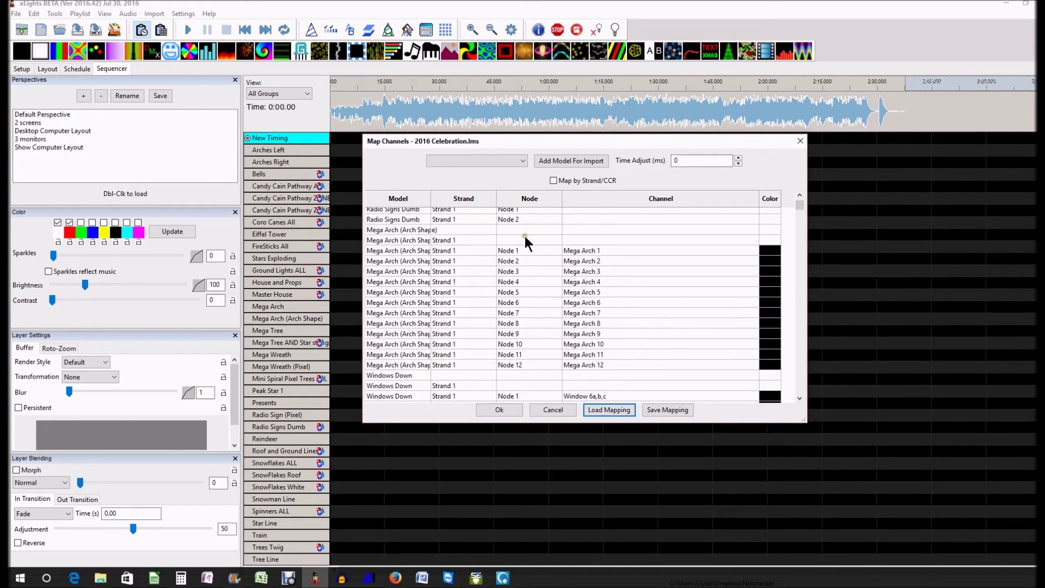
pyautogui.scroll(-10, 525, 239)
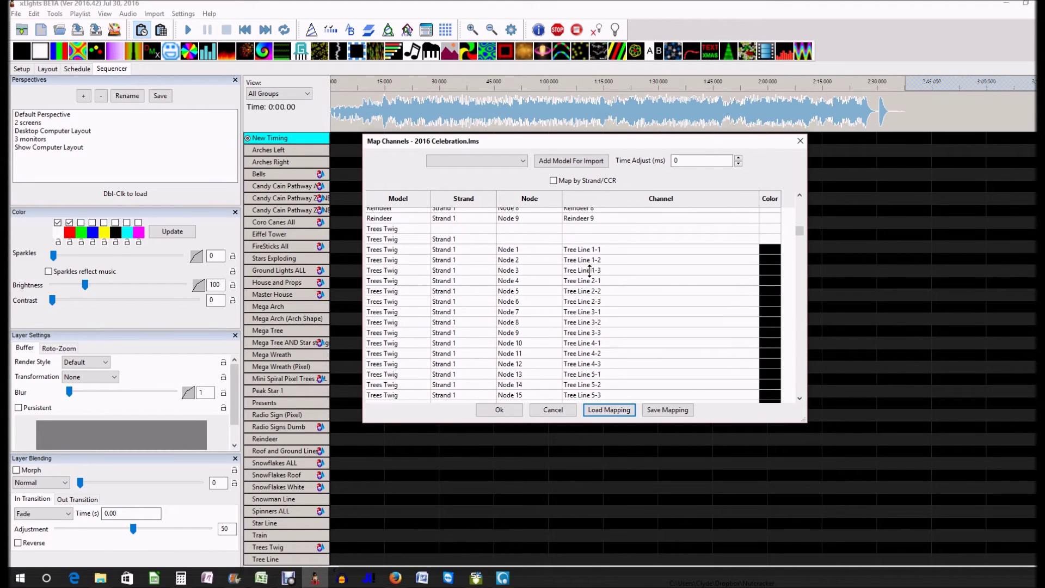
pyautogui.click(522, 160)
pyautogui.moveTo(525, 182); pyautogui.dragTo(524, 193)
pyautogui.click(450, 352)
pyautogui.click(539, 160)
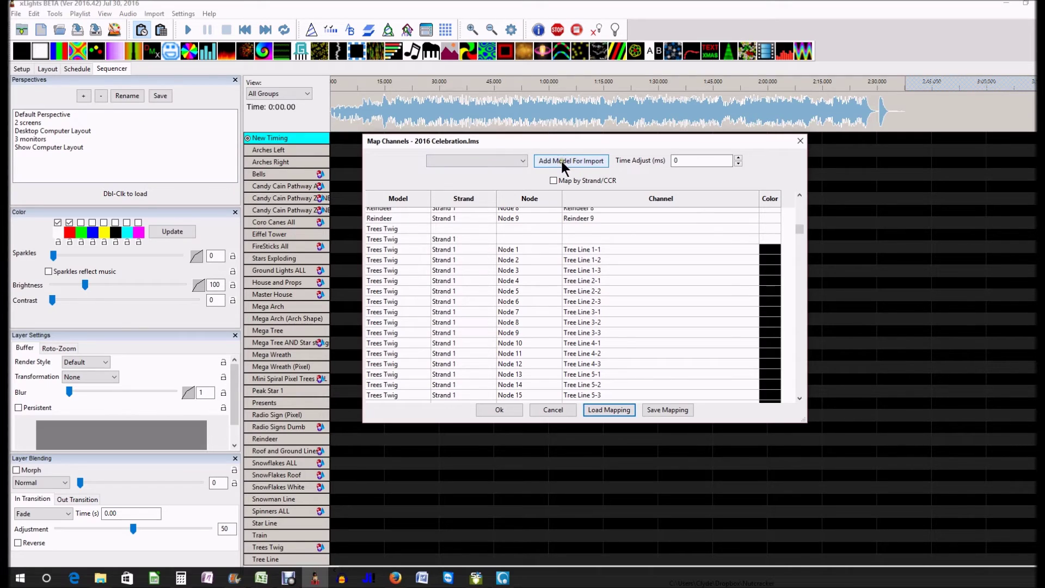
# Map the Tree Line model's nodes 1 to 21 in order to the channels Tree Line 1-1 through Tree Line 7-3.
pyautogui.moveTo(794, 229)
pyautogui.mouseDown()
pyautogui.moveTo(805, 375)
pyautogui.moveTo(811, 257)
pyautogui.moveTo(789, 197)
pyautogui.moveTo(795, 231)
pyautogui.mouseUp()
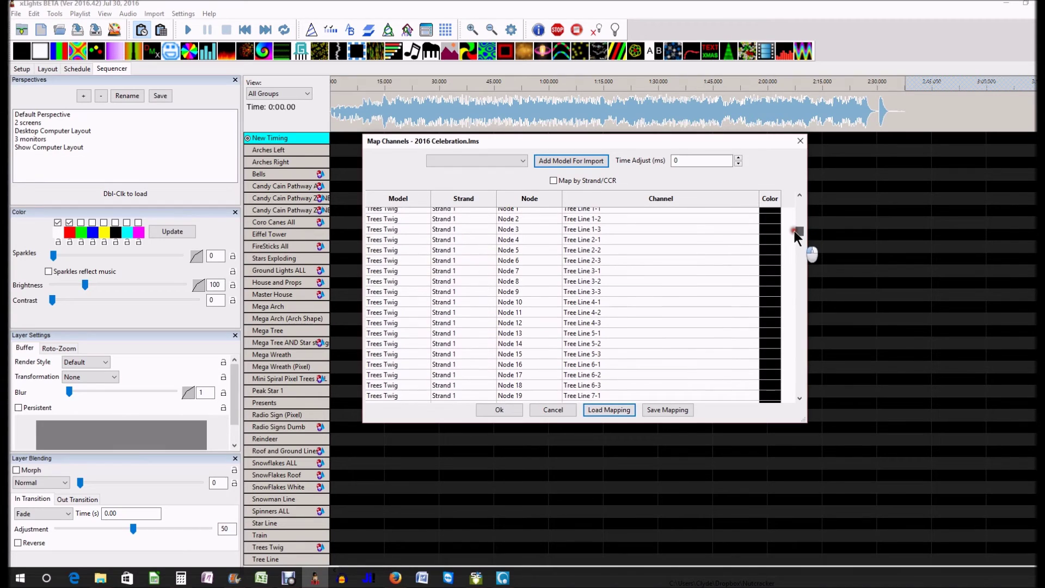
pyautogui.click(582, 220)
pyautogui.scroll(3, 597, 260)
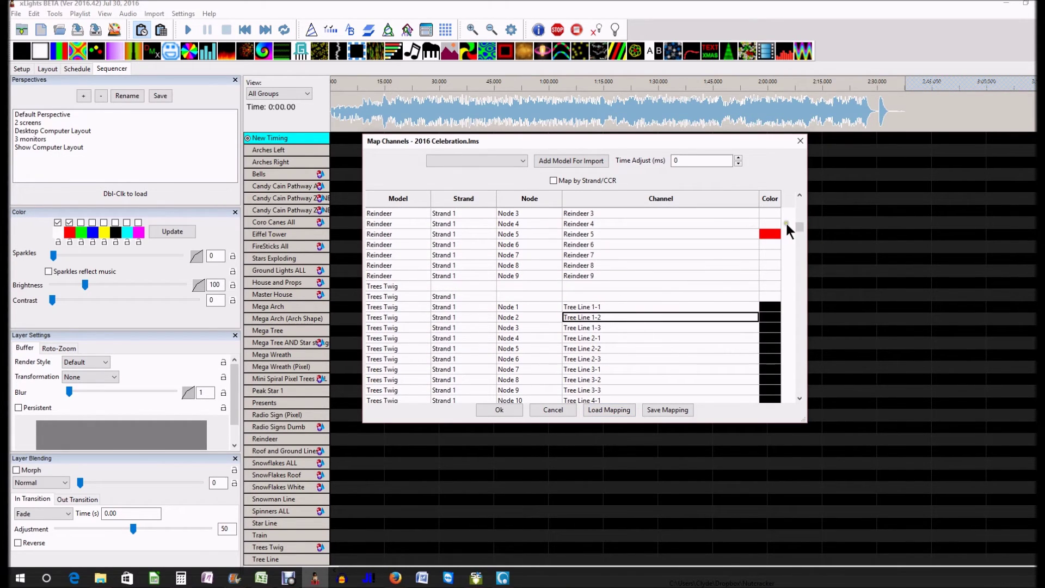
pyautogui.moveTo(800, 227); pyautogui.dragTo(798, 387)
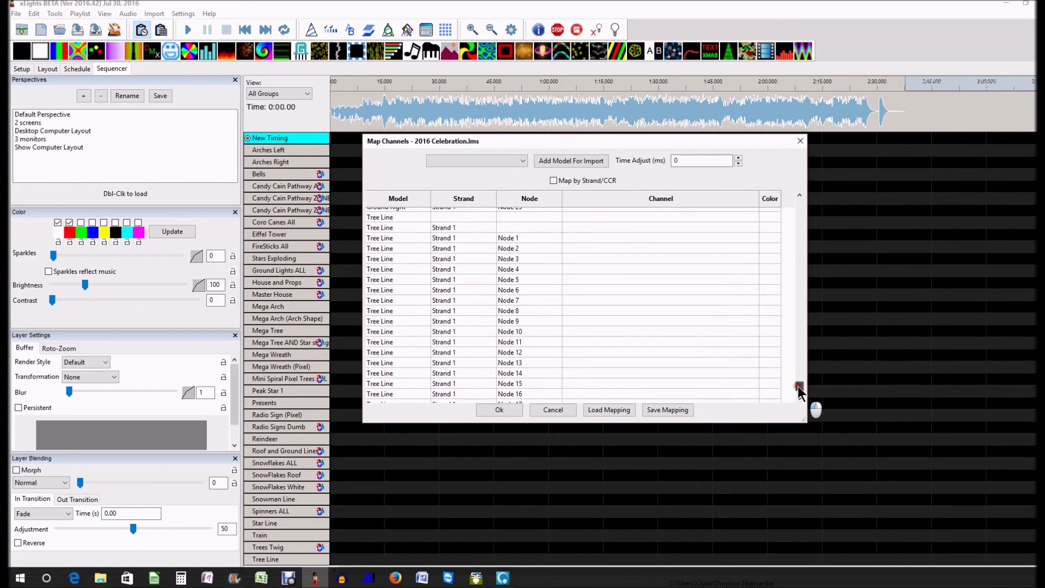
pyautogui.click(582, 228)
pyautogui.click(581, 237)
pyautogui.click(599, 238)
pyautogui.click(578, 259)
pyautogui.click(602, 413)
pyautogui.click(585, 310)
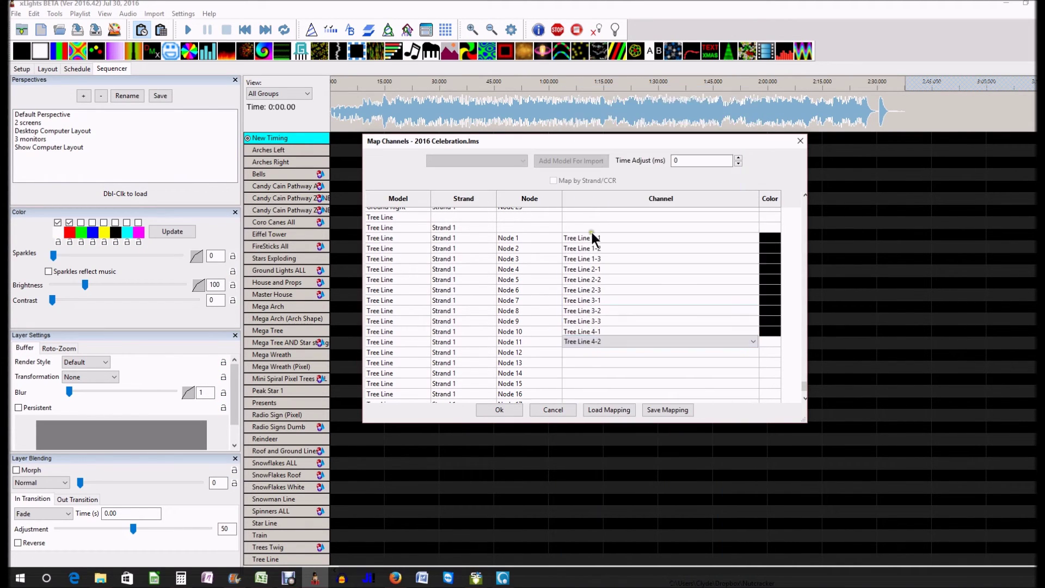
pyautogui.click(580, 369)
pyautogui.click(579, 332)
pyautogui.click(582, 357)
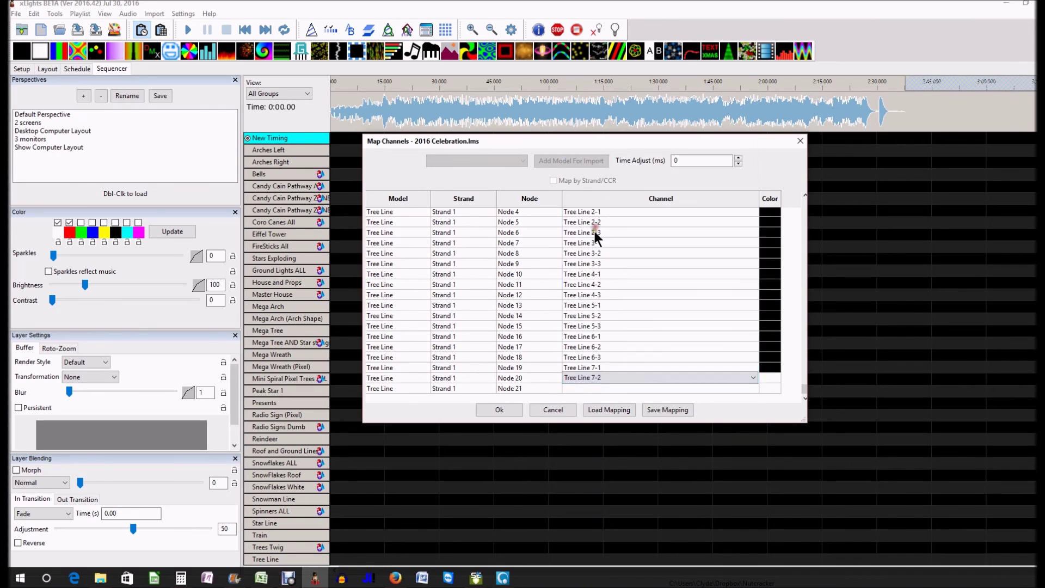
# Add the Bells Left model to the channel mapping for import.
pyautogui.click(521, 159)
pyautogui.scroll(6, 586, 297)
pyautogui.scroll(8, 582, 288)
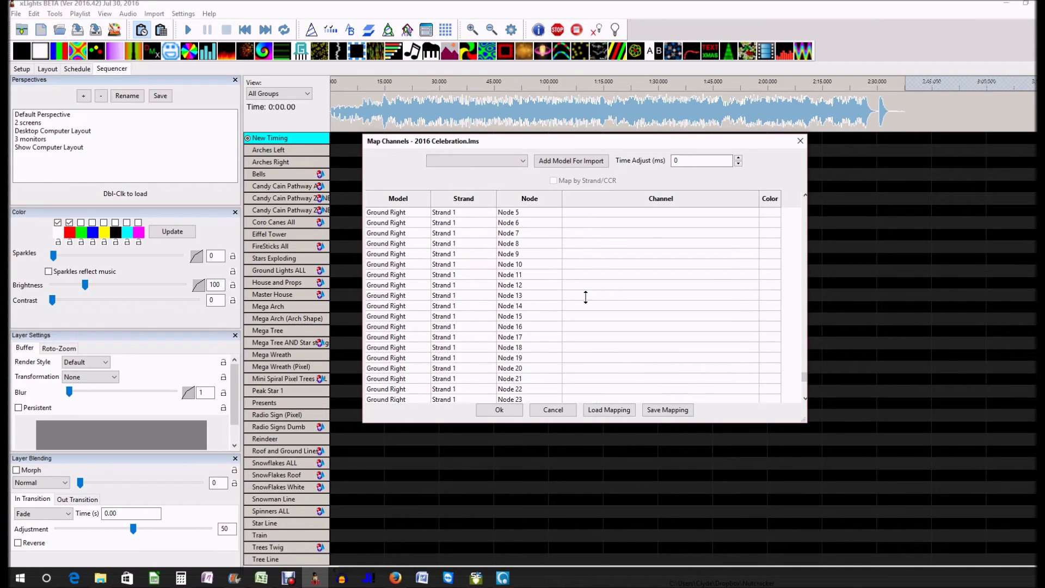
pyautogui.click(524, 160)
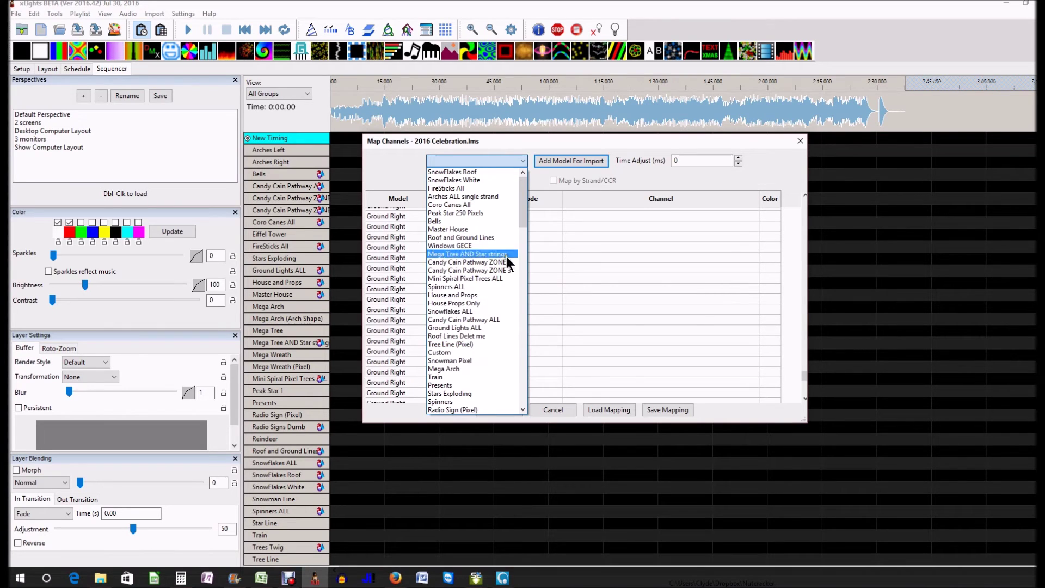
pyautogui.moveTo(523, 211); pyautogui.dragTo(534, 285)
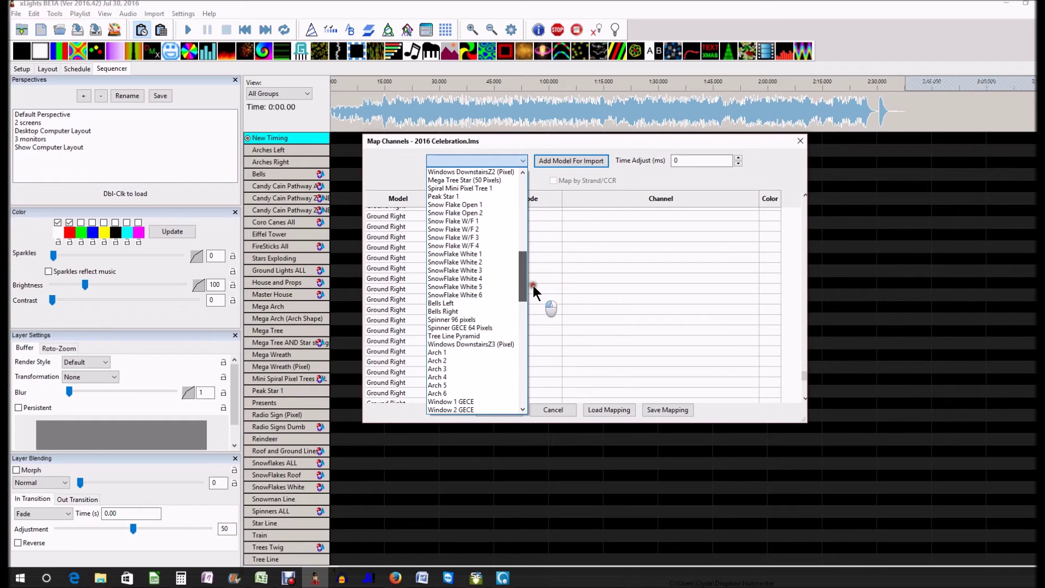
pyautogui.click(457, 304)
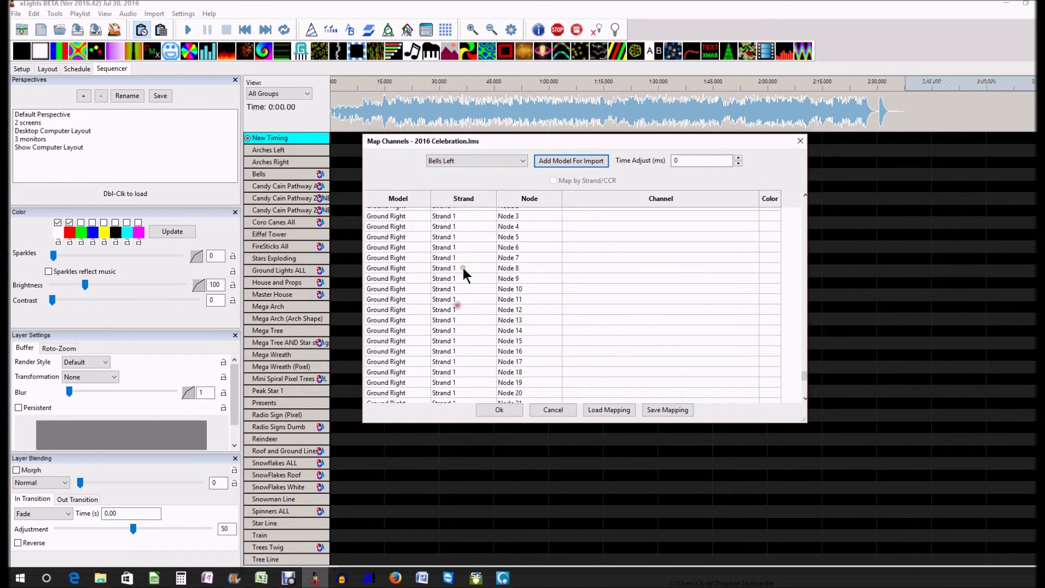
pyautogui.click(558, 160)
# Add the Bells Right model for import and bring the new bell rows into view.
pyautogui.click(519, 161)
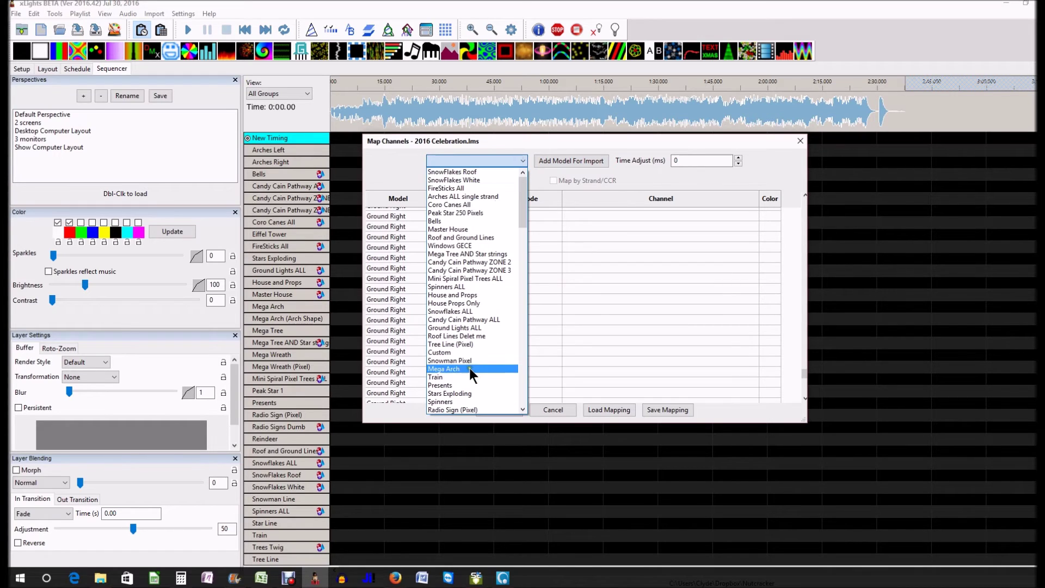
pyautogui.scroll(-8, 472, 335)
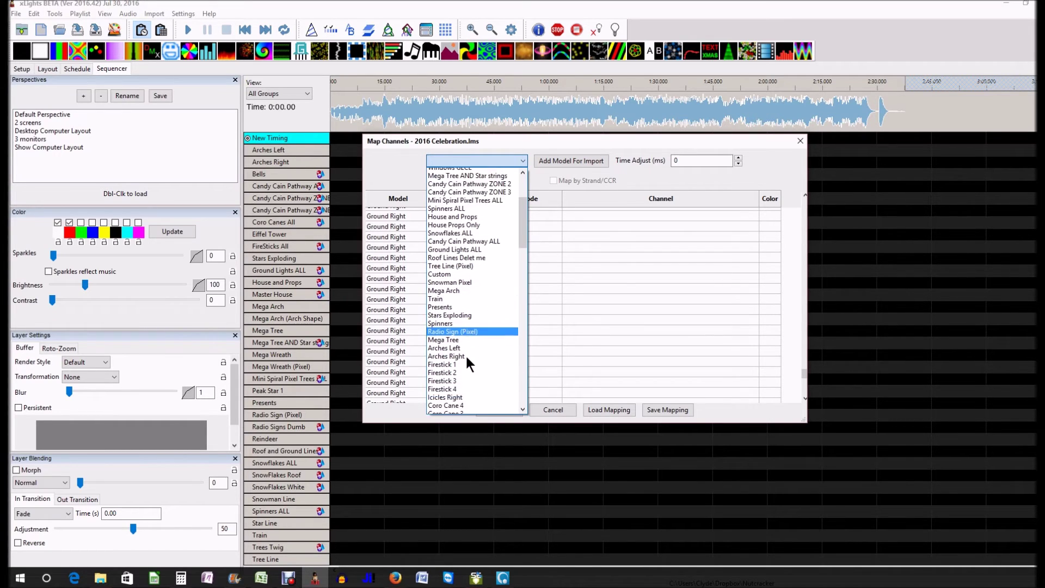
pyautogui.scroll(-7, 449, 362)
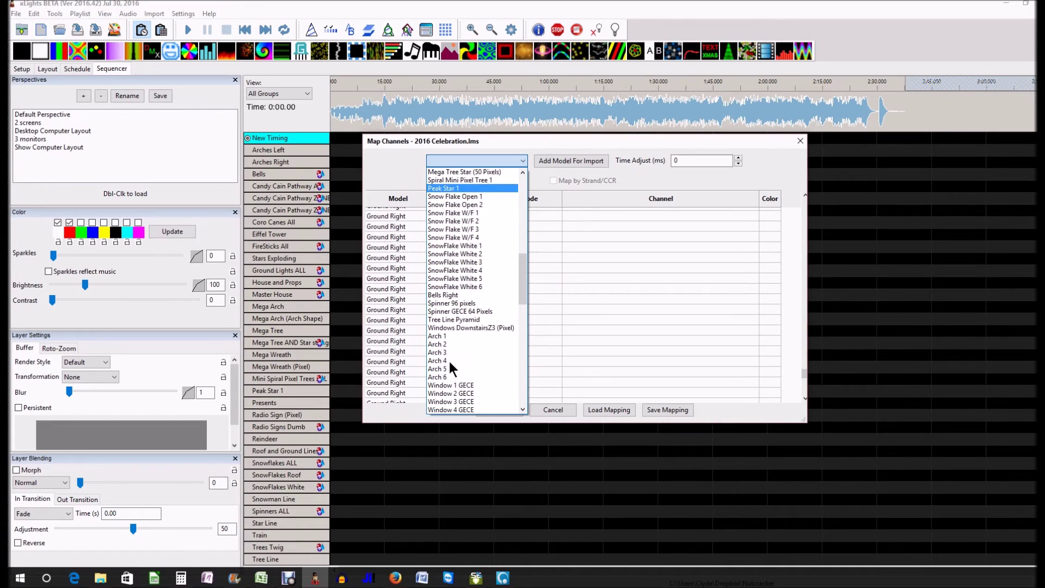
pyautogui.click(448, 296)
pyautogui.click(574, 157)
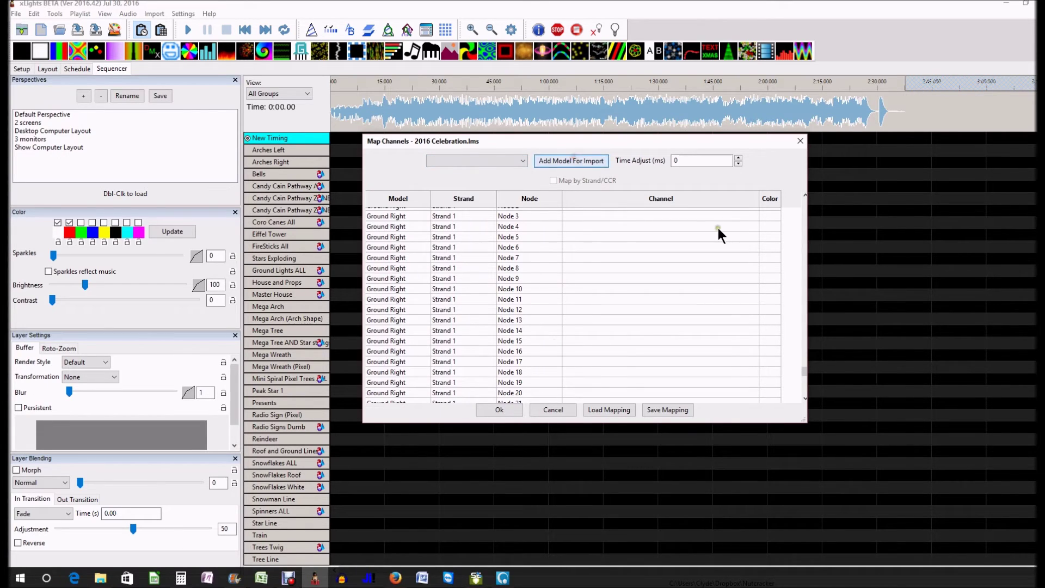
pyautogui.moveTo(801, 371); pyautogui.dragTo(804, 390)
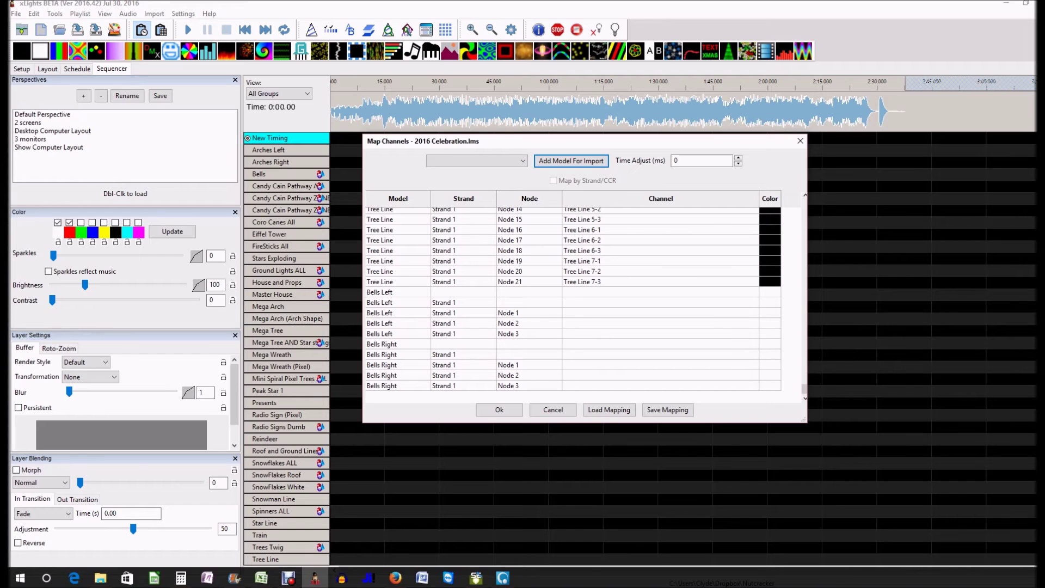
# Switch to the Excel models workbook and examine the node layout and photo on the Bells sheet.
pyautogui.hotkey('alt', 'Tab')
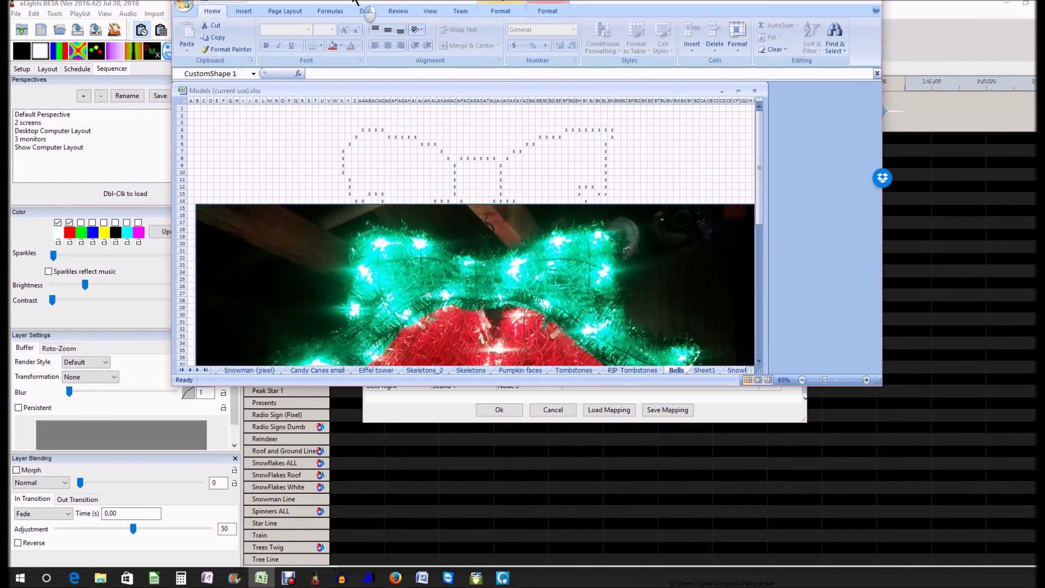
pyautogui.scroll(-11, 457, 257)
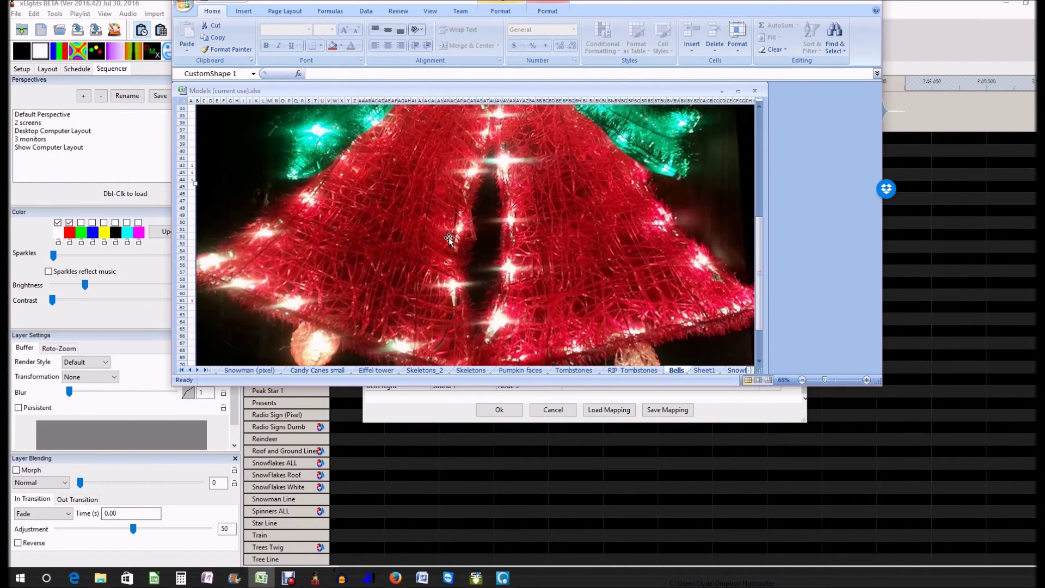
pyautogui.scroll(10, 448, 237)
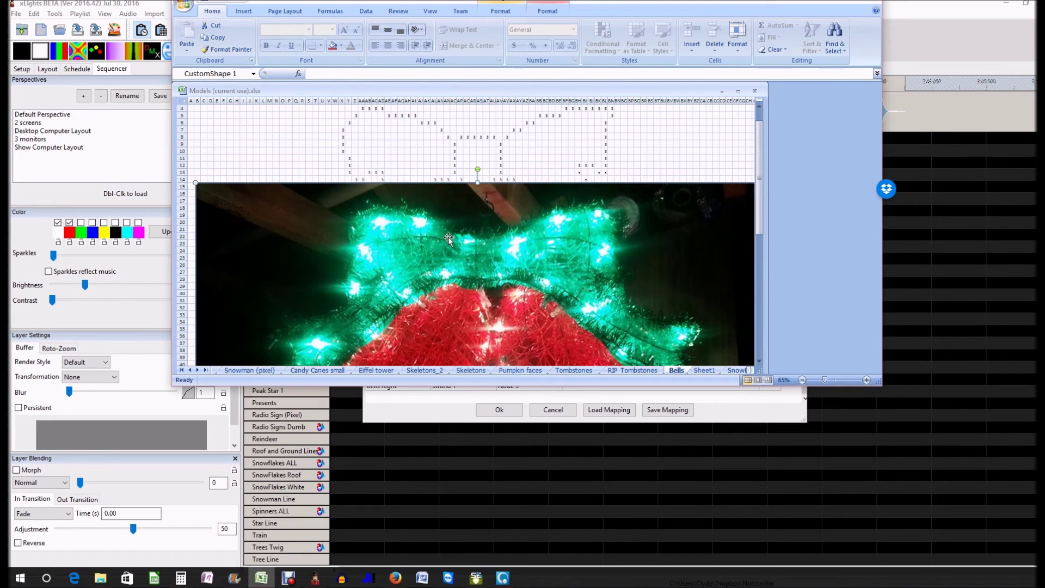
pyautogui.scroll(-6, 573, 267)
pyautogui.scroll(7, 572, 266)
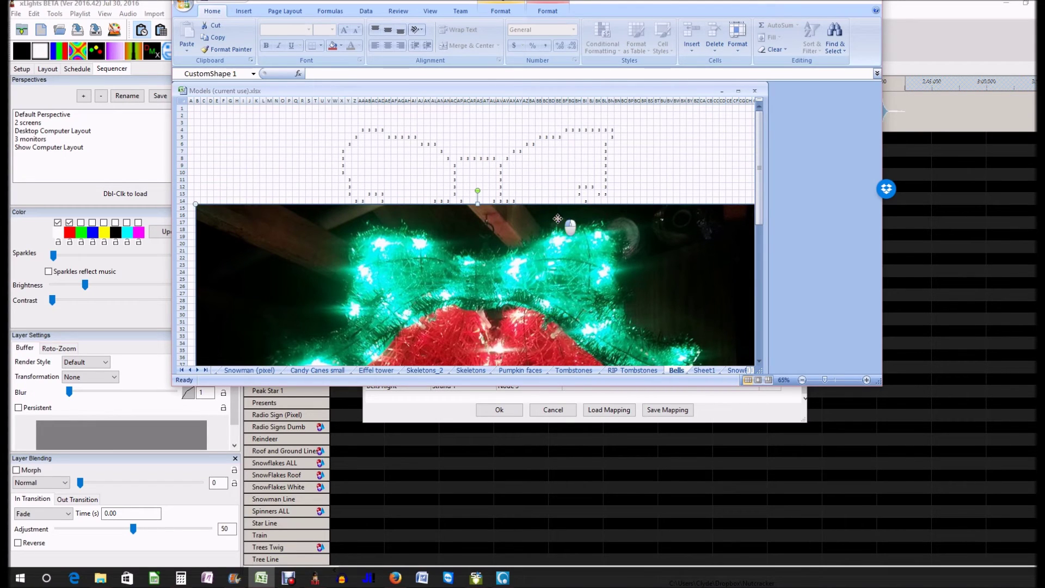
pyautogui.scroll(2, 485, 207)
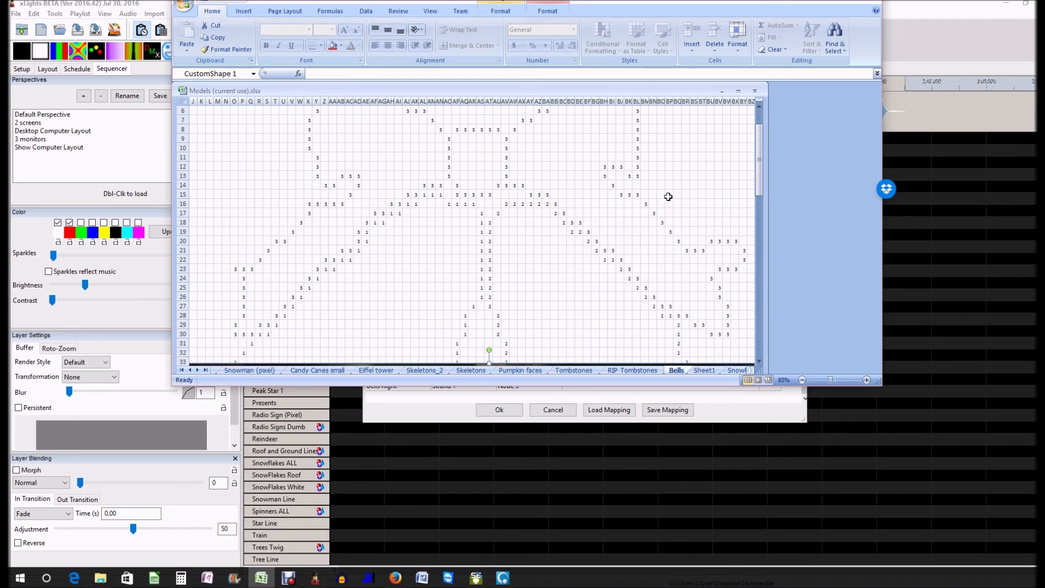
pyautogui.scroll(-5, 419, 272)
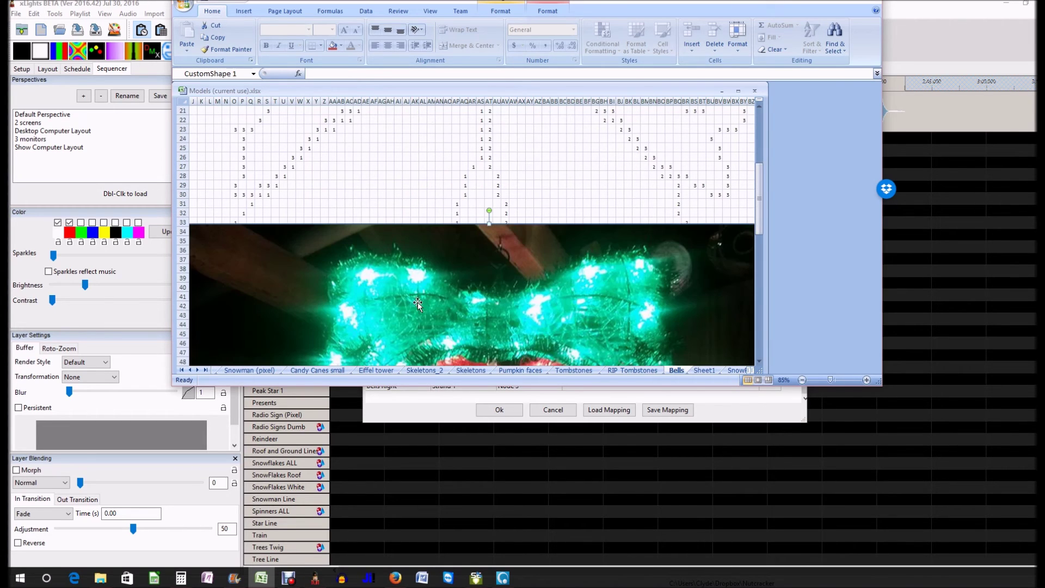
pyautogui.scroll(5, 426, 205)
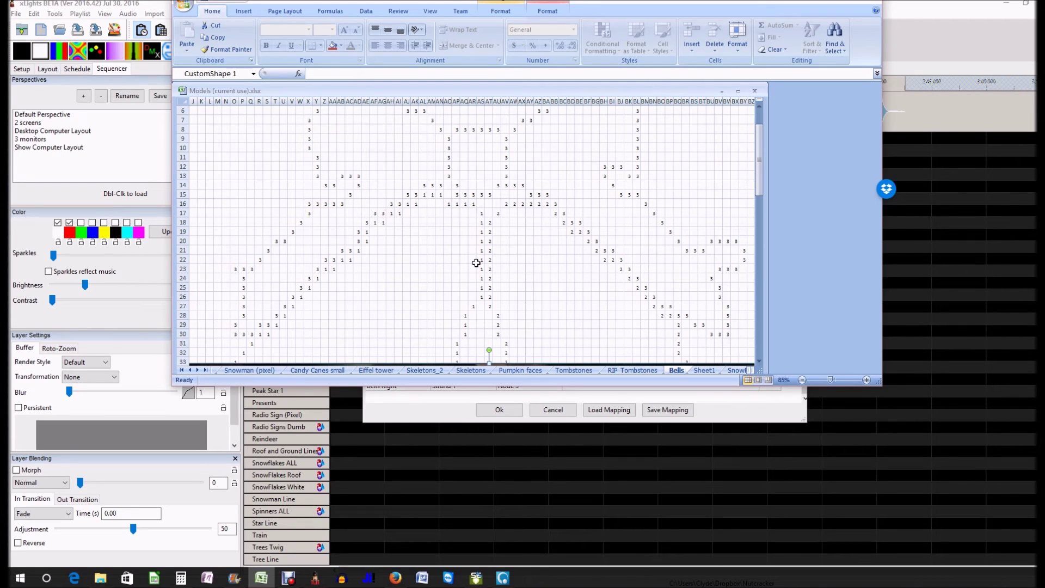
pyautogui.click(555, 269)
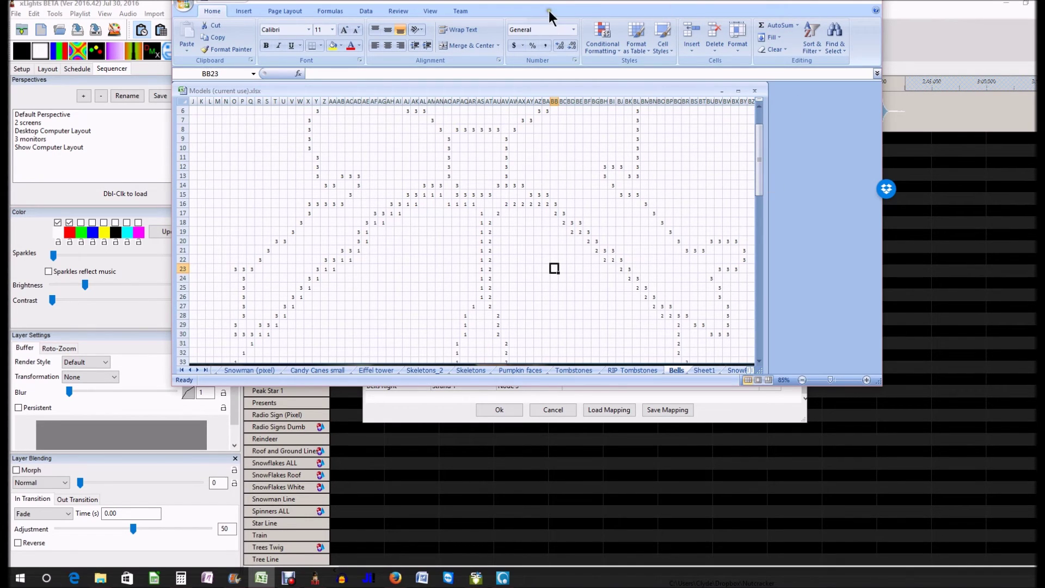
pyautogui.moveTo(545, 1); pyautogui.dragTo(544, 0)
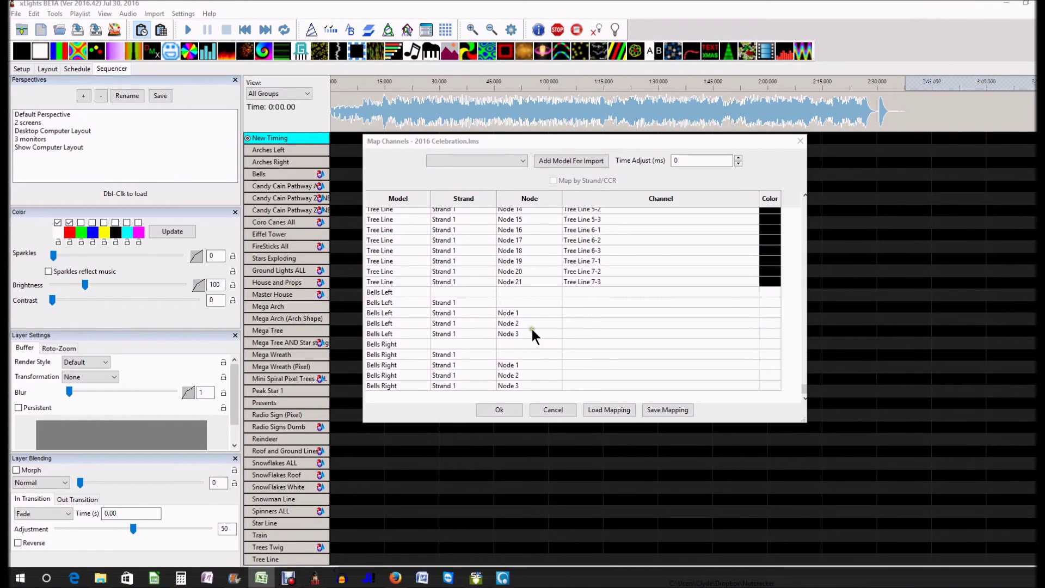
# In xLights, map Bells Left nodes 1 to 3 to channels Bells Left 1–3 and Bells Right nodes 1 to 3 to Bells Right 1–3.
pyautogui.click(578, 312)
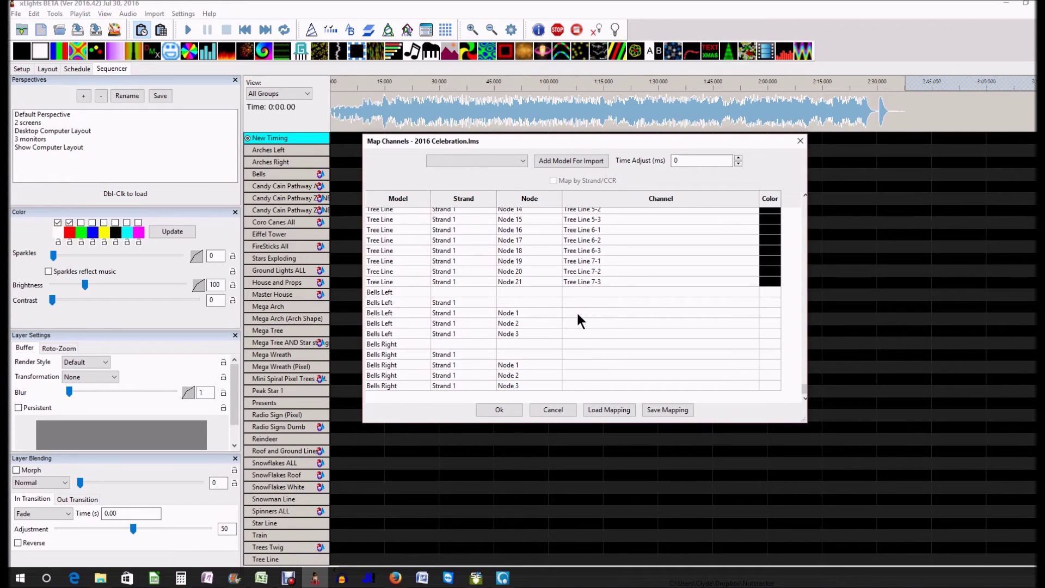
pyautogui.click(577, 312)
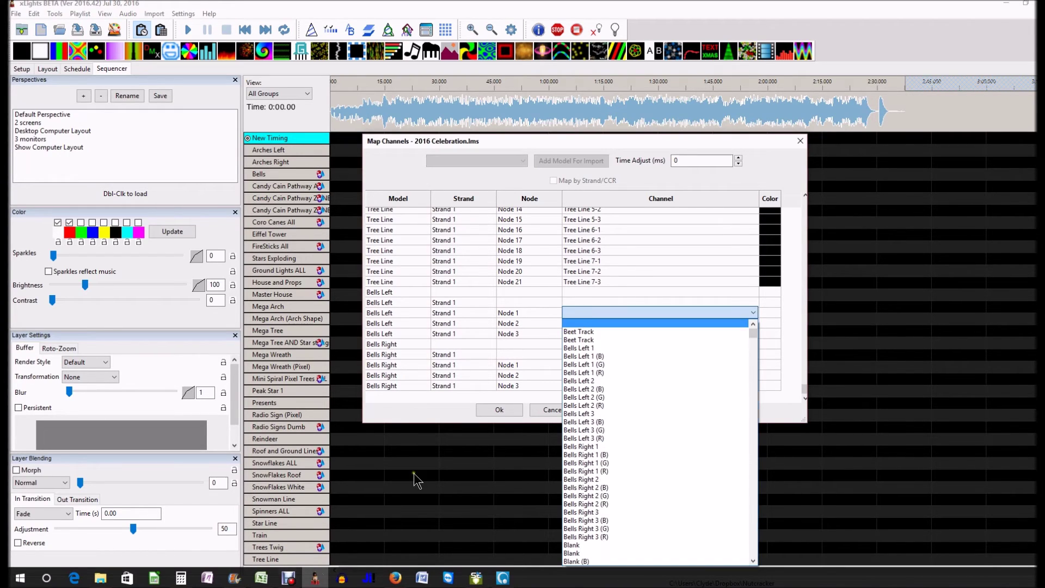
pyautogui.click(269, 581)
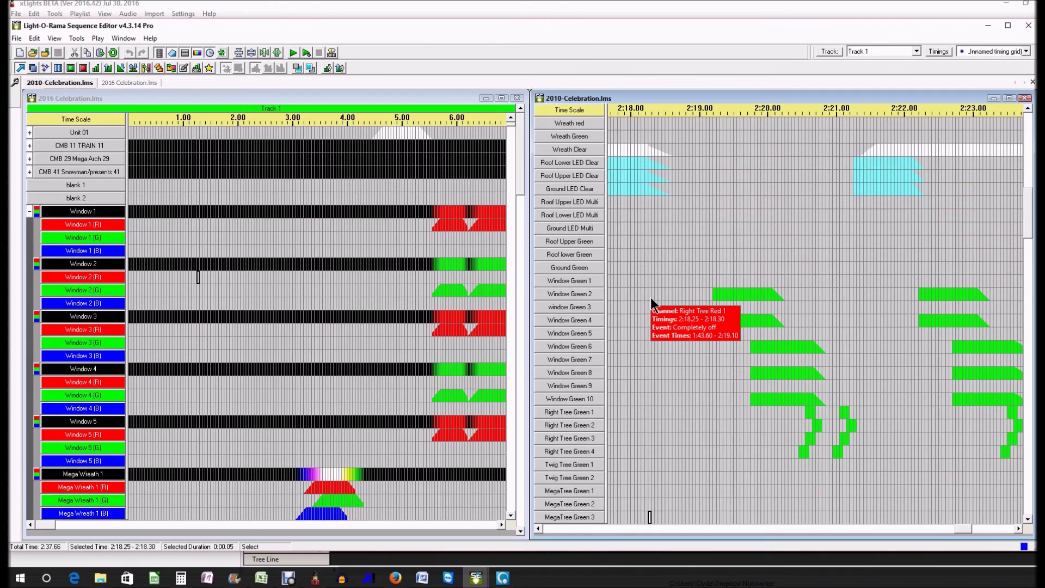
pyautogui.click(581, 322)
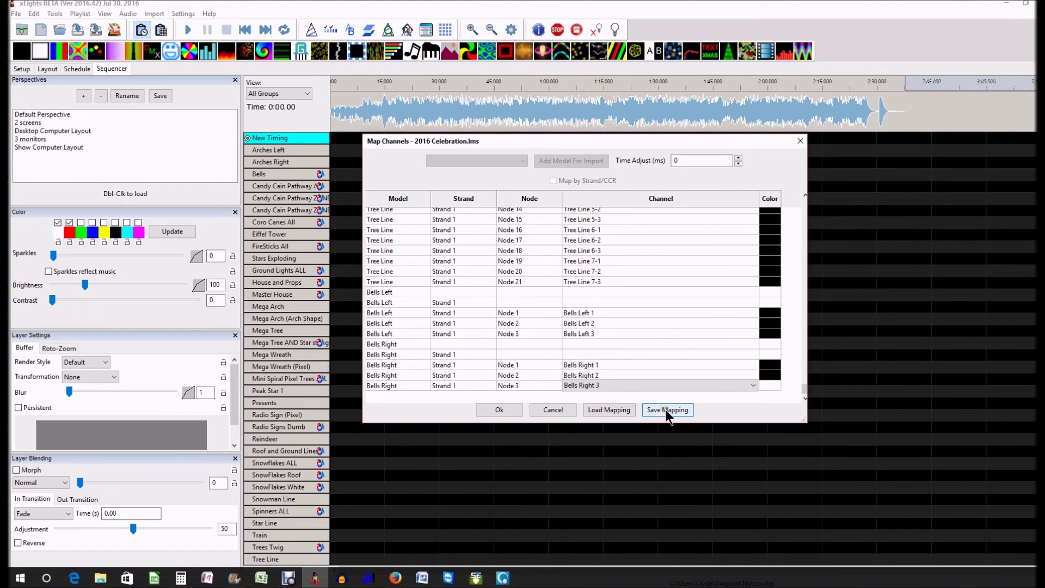
# Save the channel mapping over the existing file Mapping 2015 LOR config to Xlights 2016.
pyautogui.click(665, 409)
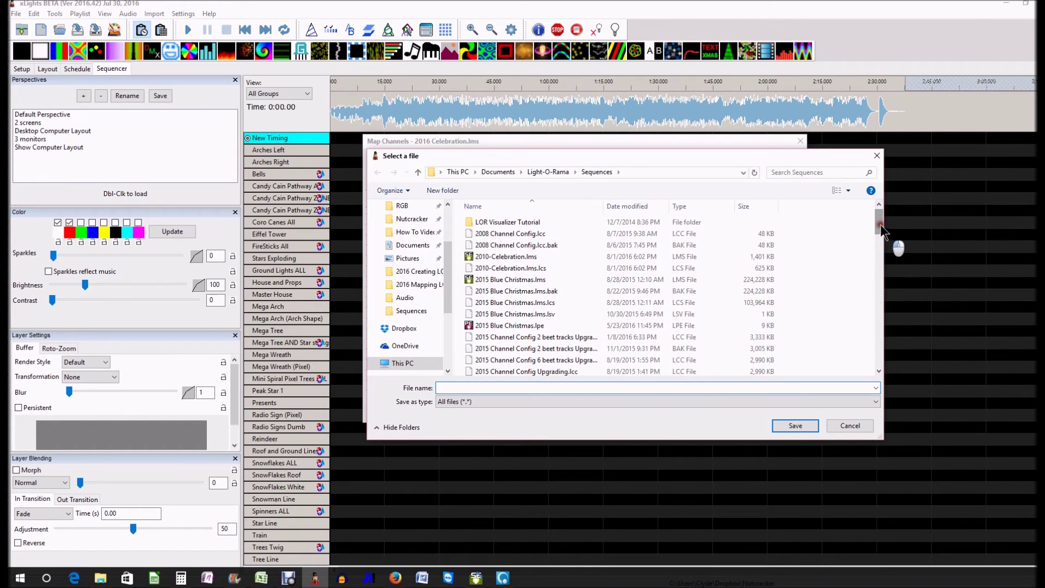
pyautogui.moveTo(880, 224); pyautogui.dragTo(895, 365)
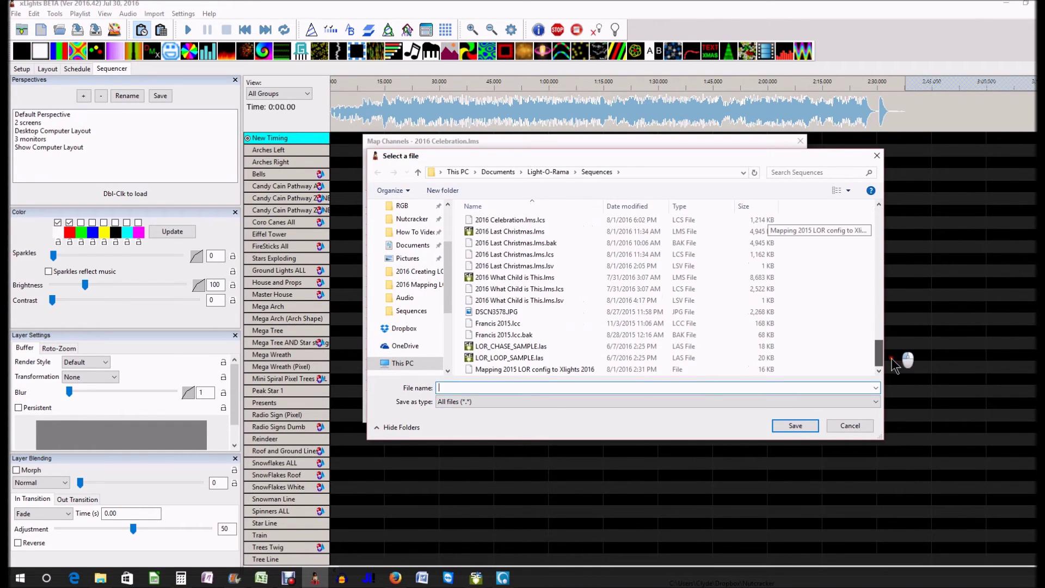
pyautogui.click(504, 369)
pyautogui.click(807, 427)
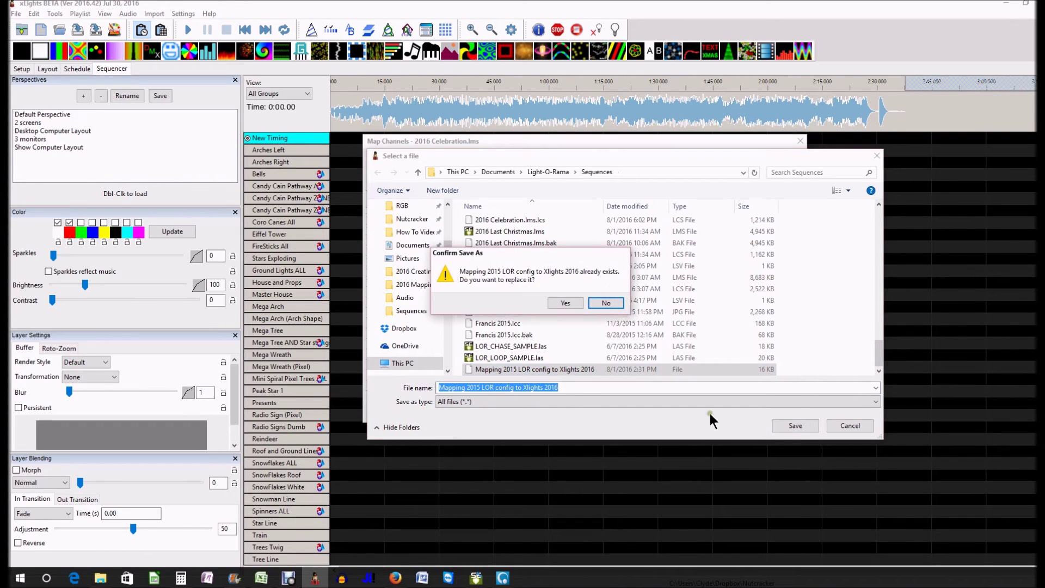
pyautogui.click(566, 302)
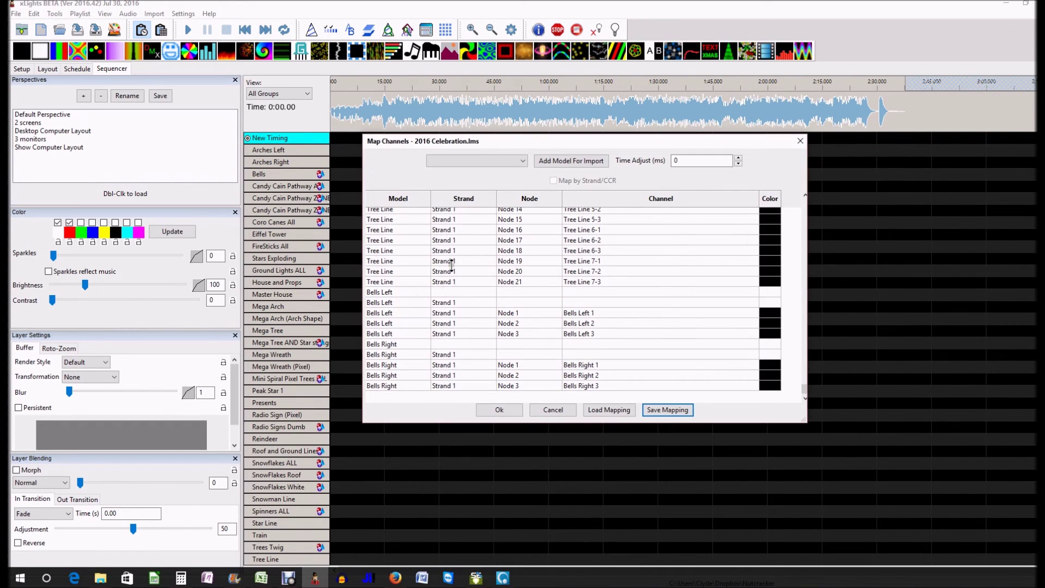
# Review the mapped rows from Tree Line back up to Icicles Down Chase and Icicles Up Chase.
pyautogui.scroll(5, 615, 262)
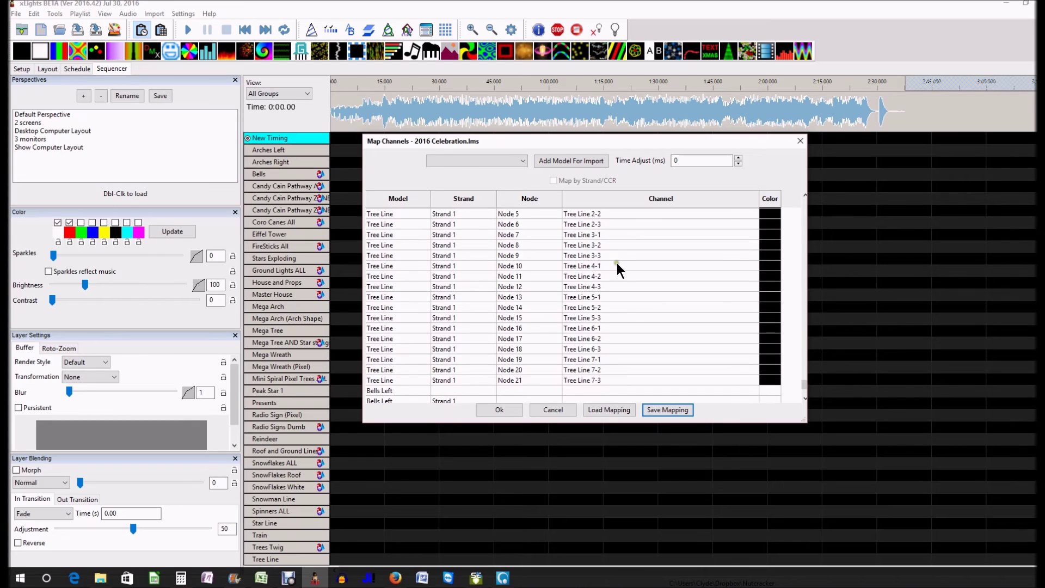
pyautogui.scroll(7, 614, 253)
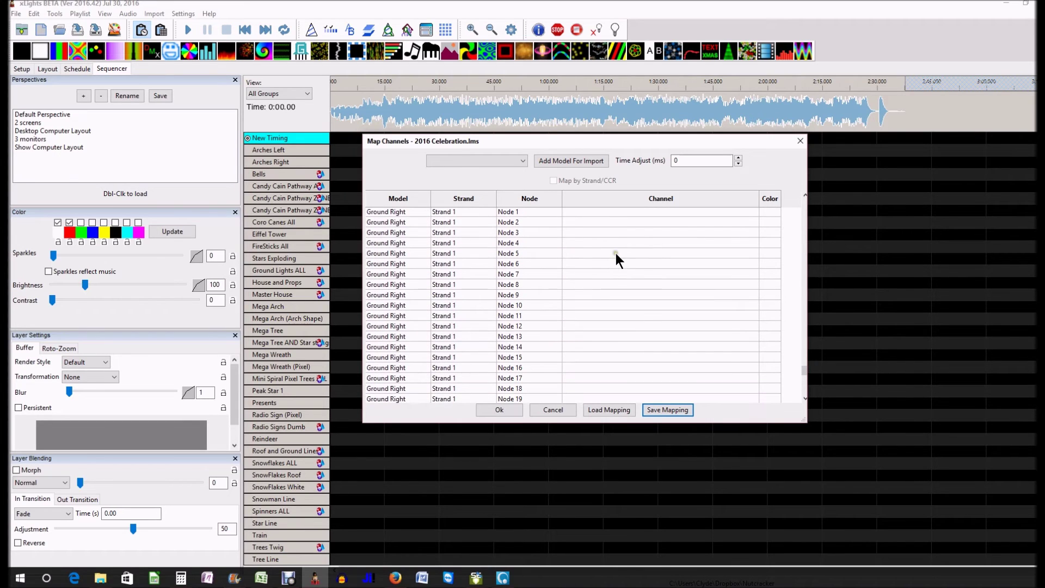
pyautogui.scroll(3, 615, 256)
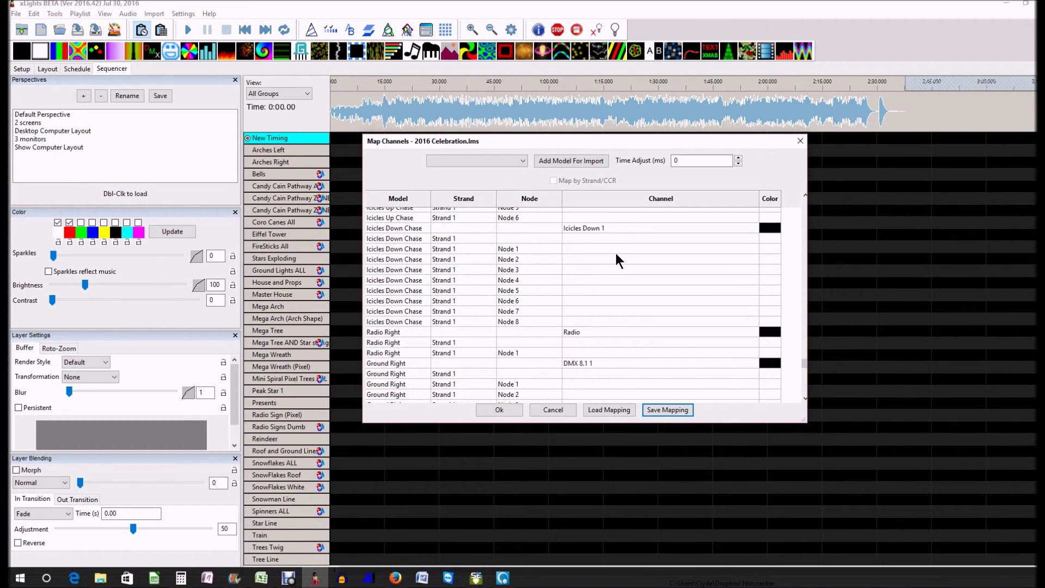
pyautogui.scroll(4, 616, 253)
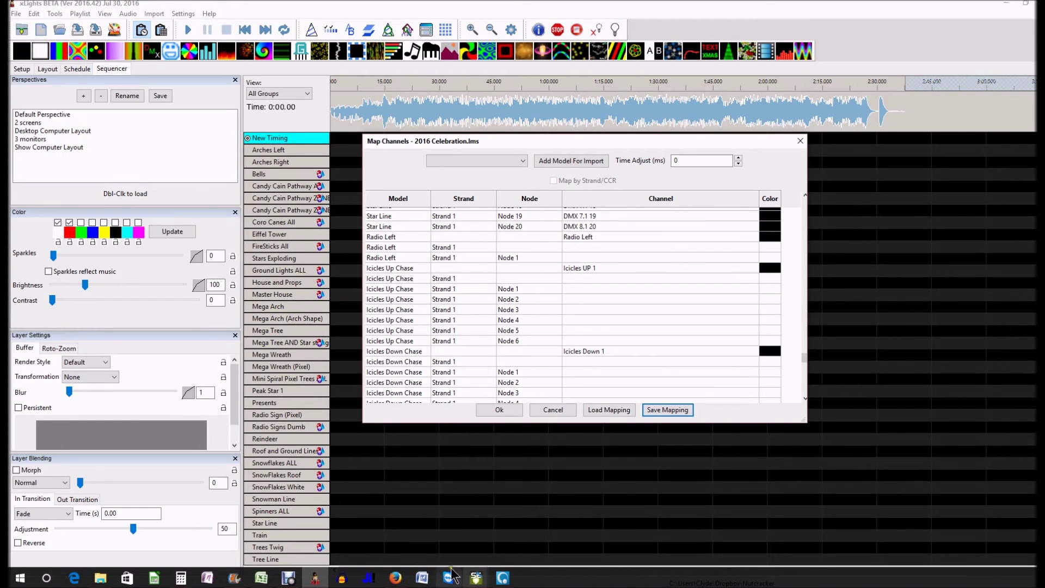
# Switch to the Light-O-Rama Sequence Editor and examine the icicle channels in 2016 Celebration.lms, including the Icicles UP 1 channel settings.
pyautogui.click(476, 578)
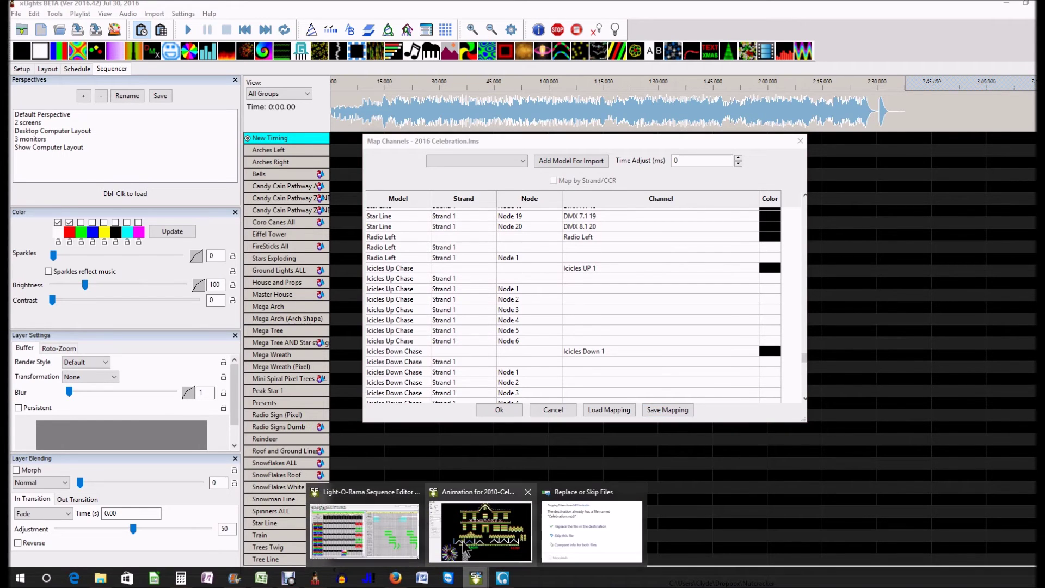
pyautogui.click(344, 531)
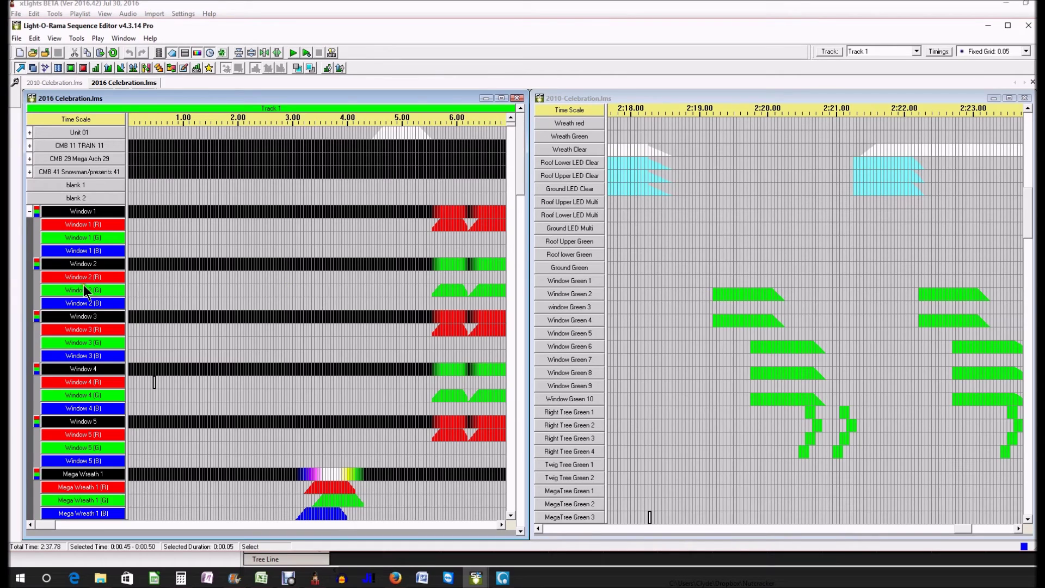
pyautogui.click(127, 296)
pyautogui.click(27, 281)
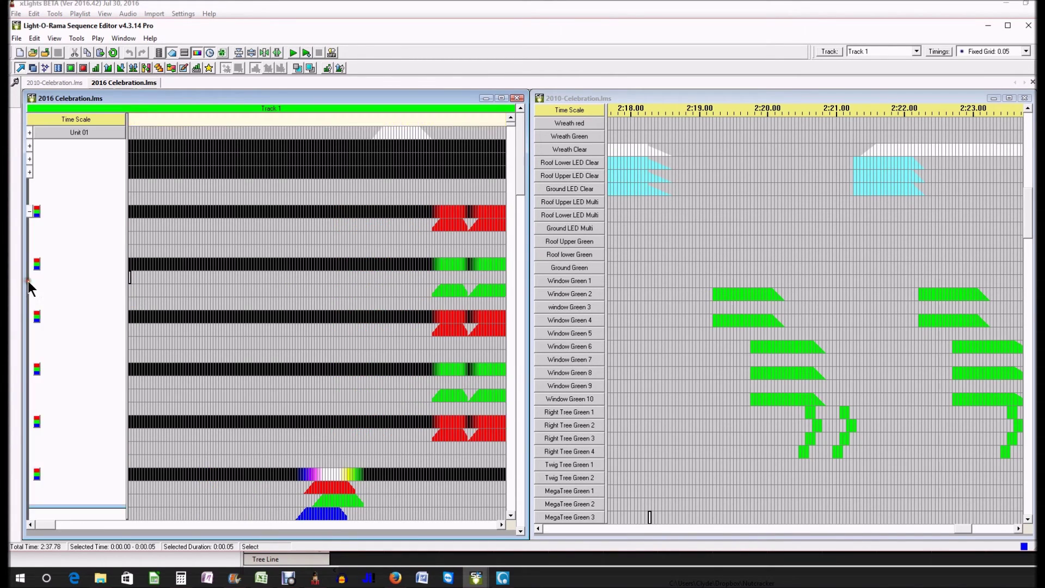
pyautogui.click(135, 299)
pyautogui.scroll(-5, 135, 300)
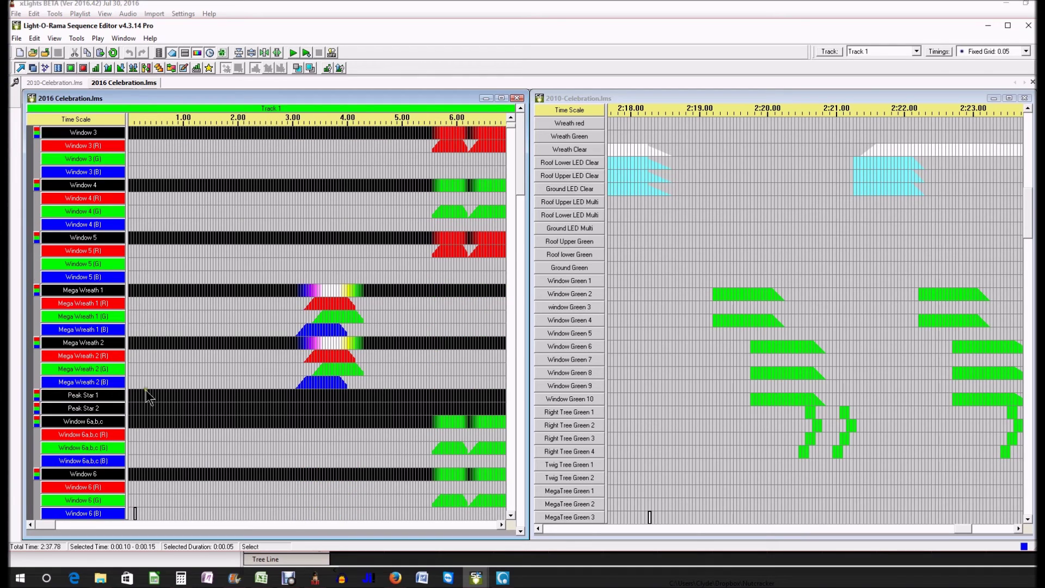
pyautogui.scroll(-10, 146, 397)
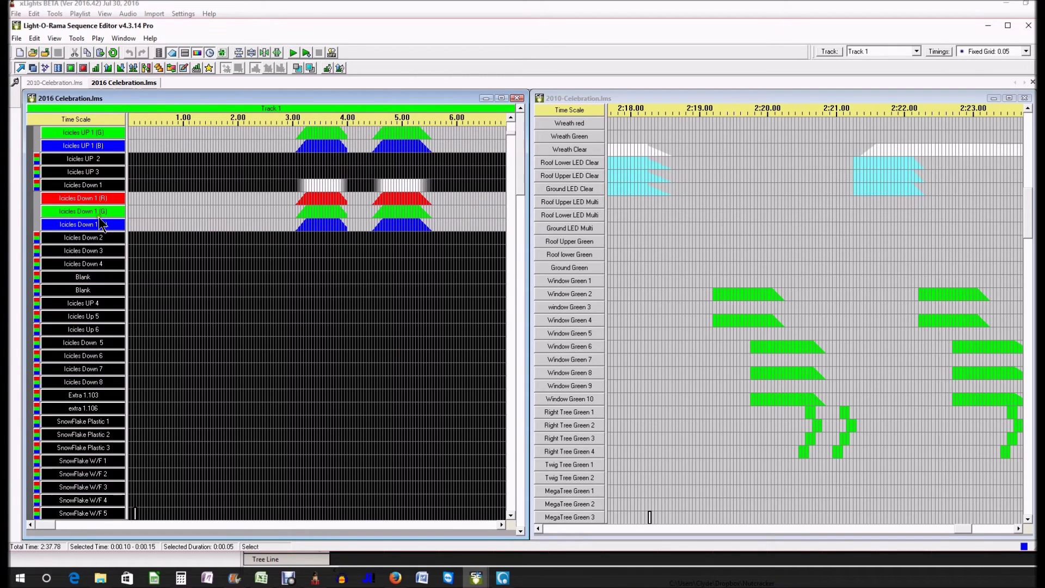
pyautogui.scroll(5, 89, 194)
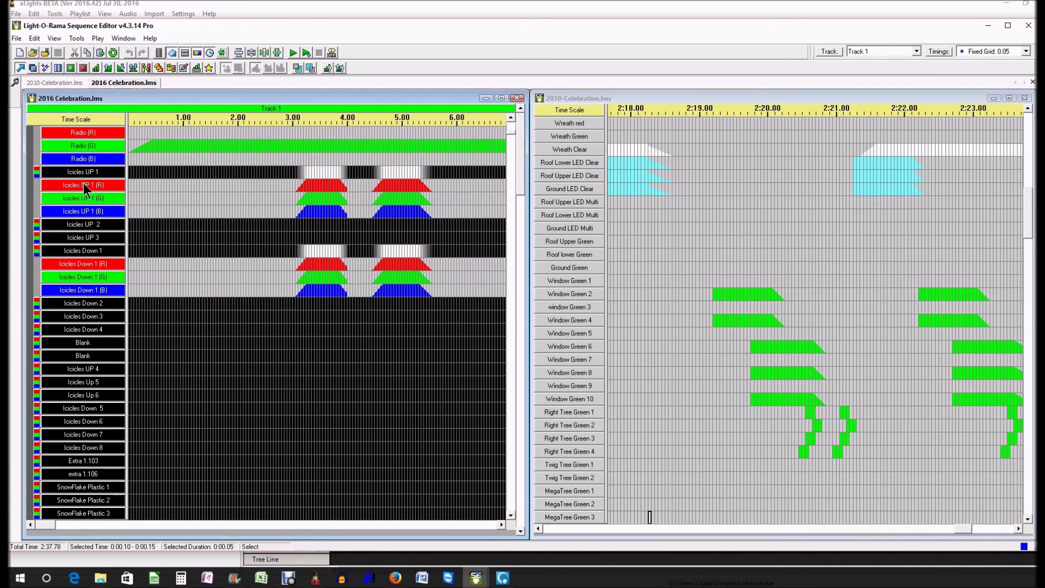
pyautogui.doubleClick(91, 172)
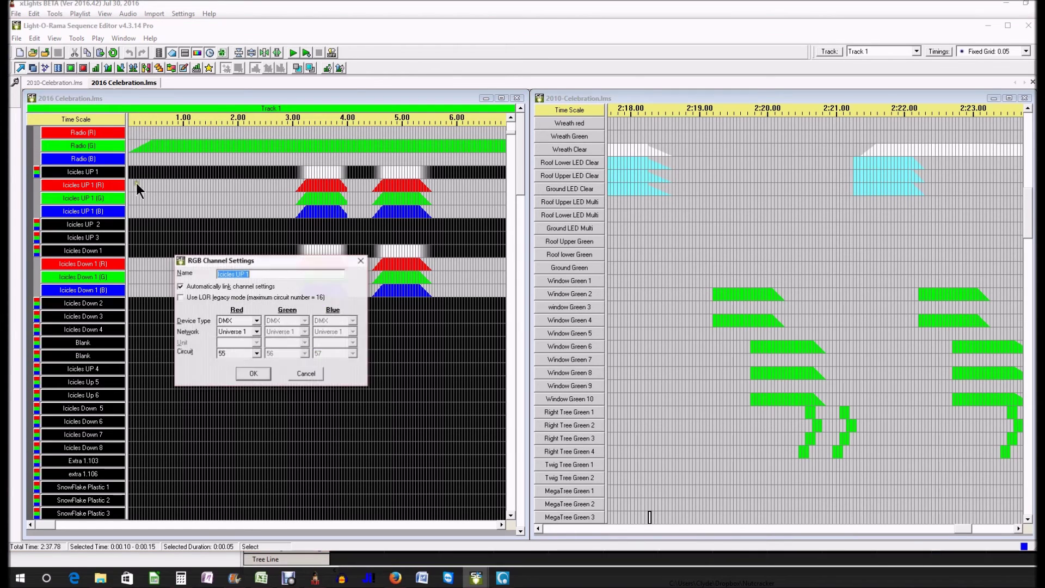
pyautogui.click(305, 374)
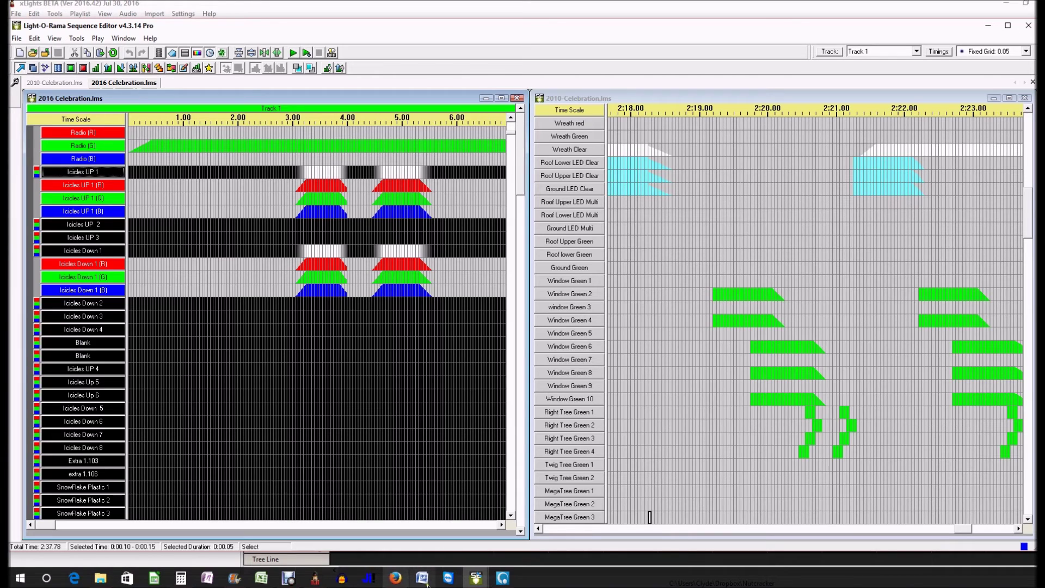
# Return to xLights and accept the channel mapping to import 2016 Celebration.lms into the sequence.
pyautogui.click(315, 578)
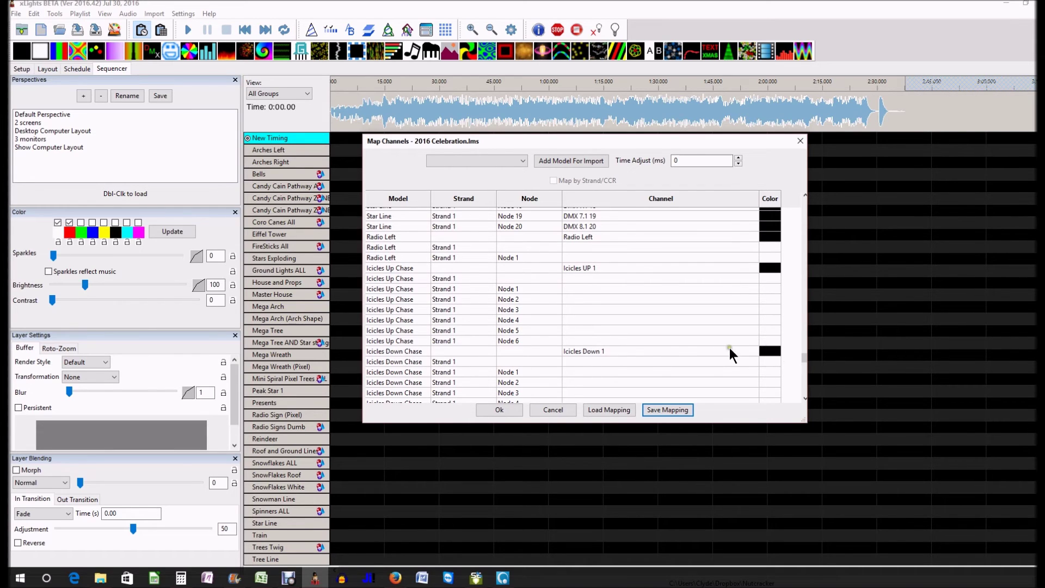
pyautogui.scroll(-3, 577, 380)
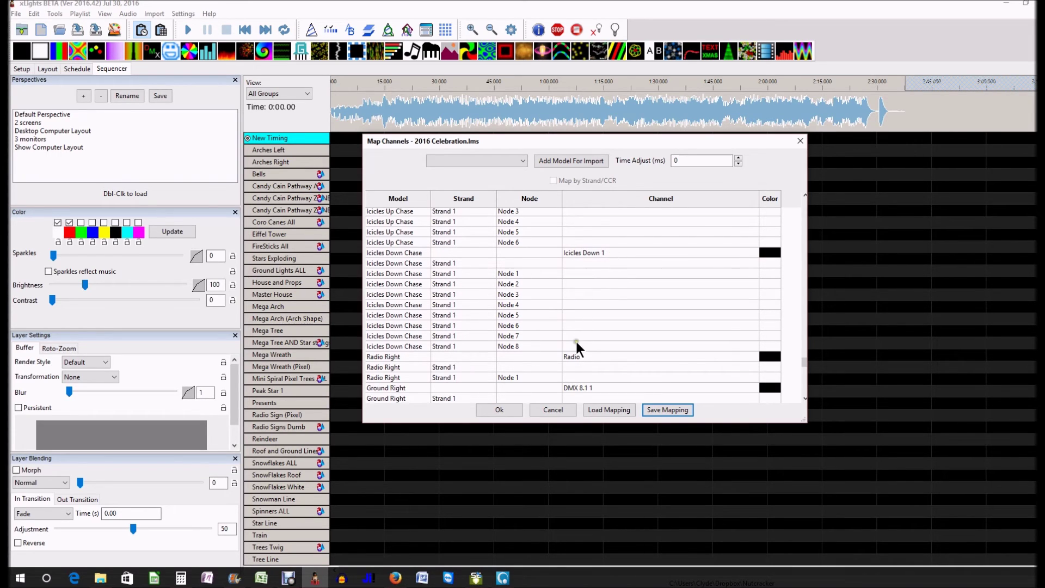
pyautogui.scroll(10, 576, 341)
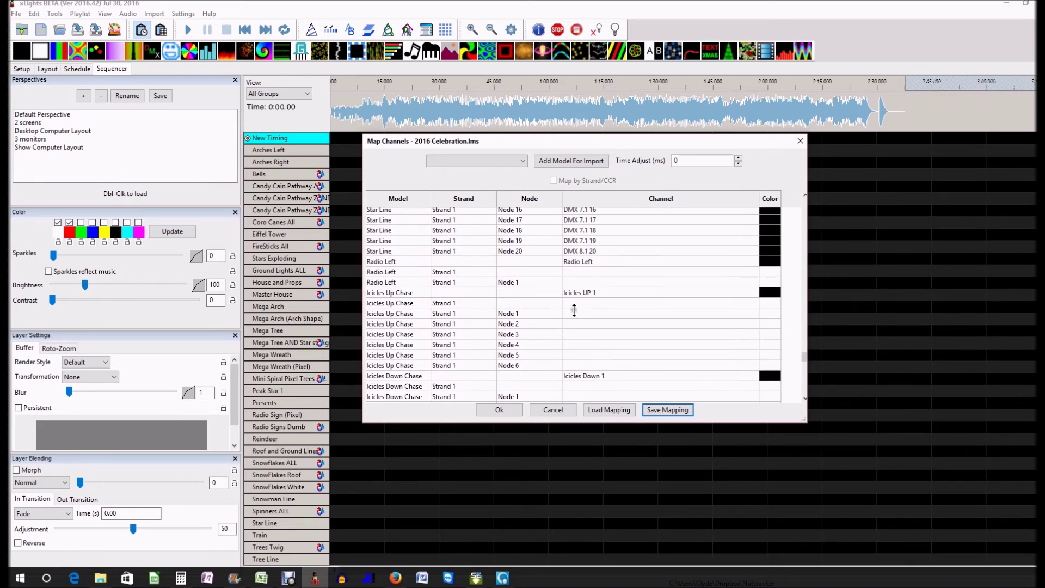
pyautogui.scroll(2, 573, 250)
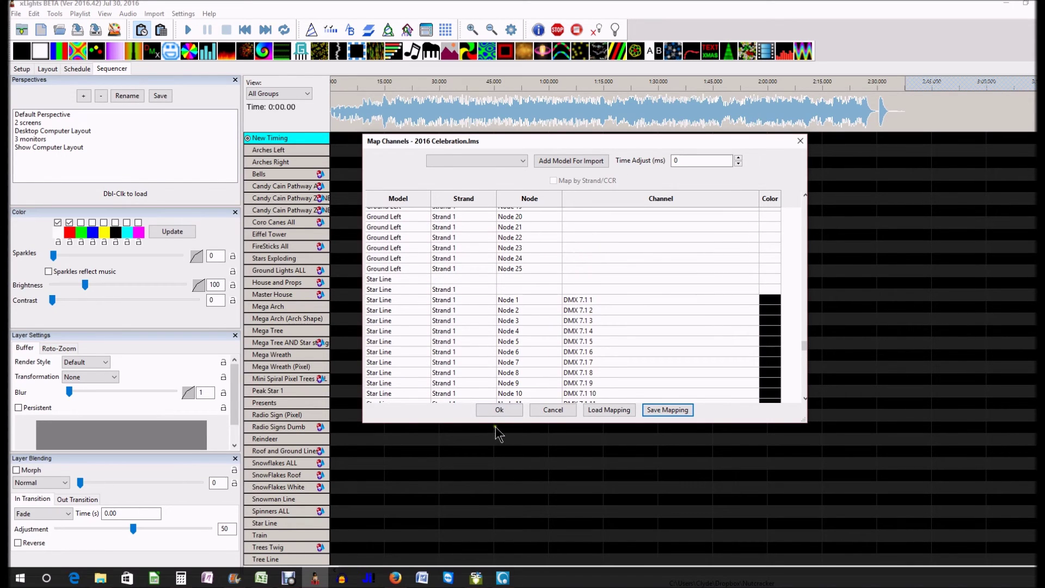
pyautogui.click(495, 412)
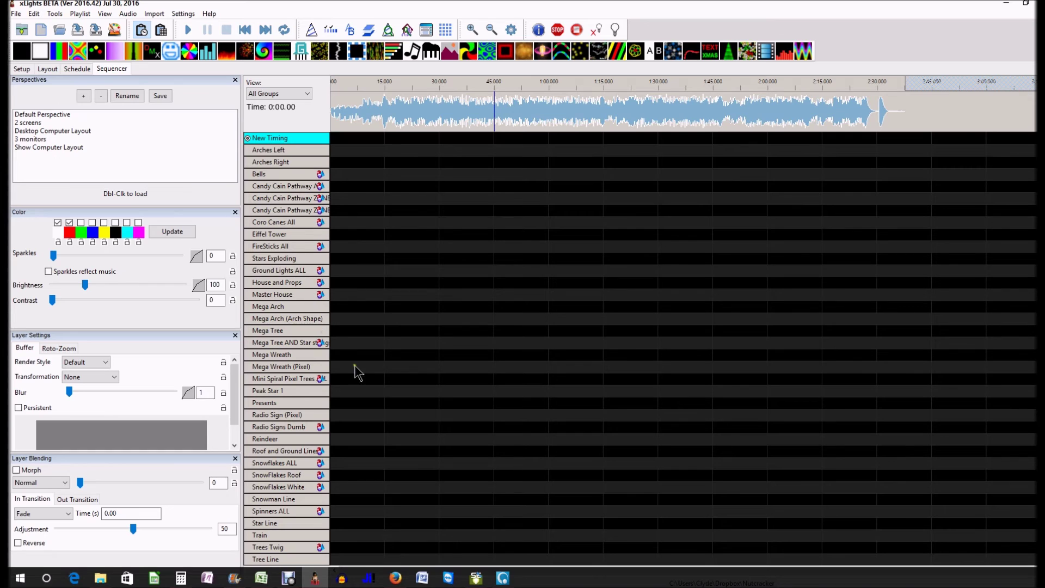
pyautogui.click(366, 282)
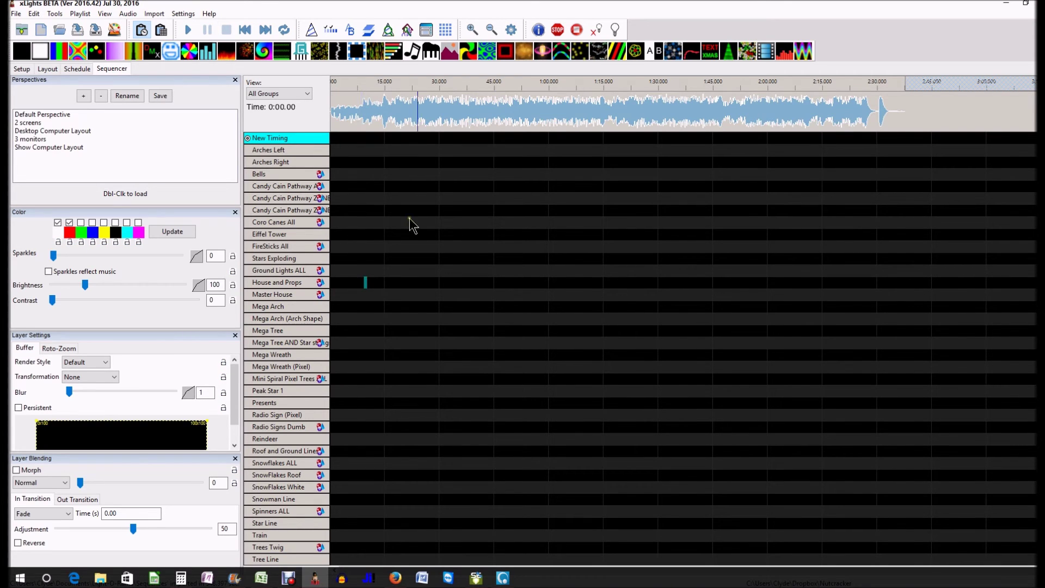
# Add the Beats timing track to the sequence's display elements and make it the active timing.
pyautogui.rightClick(294, 150)
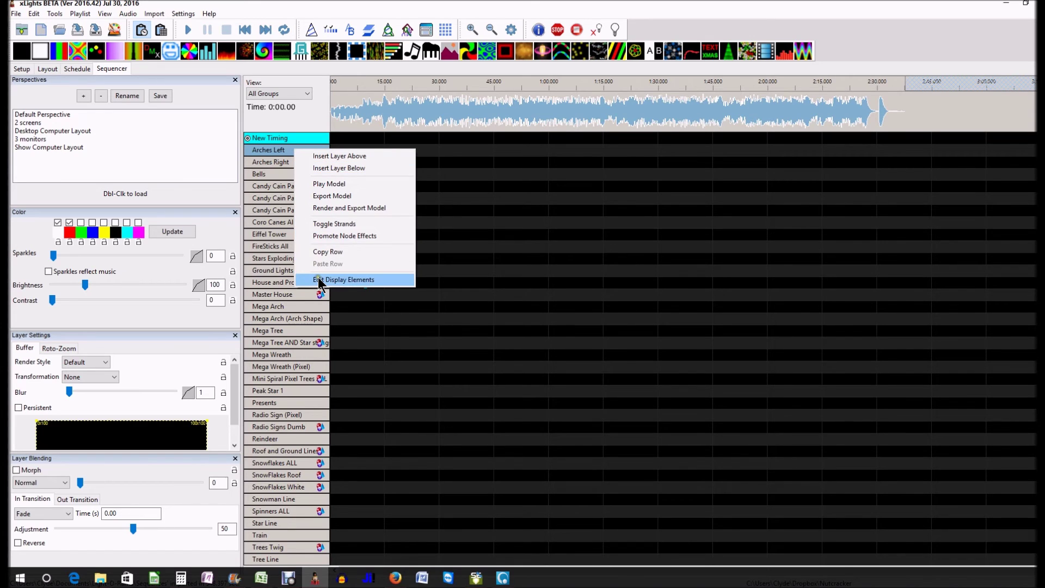
pyautogui.click(488, 233)
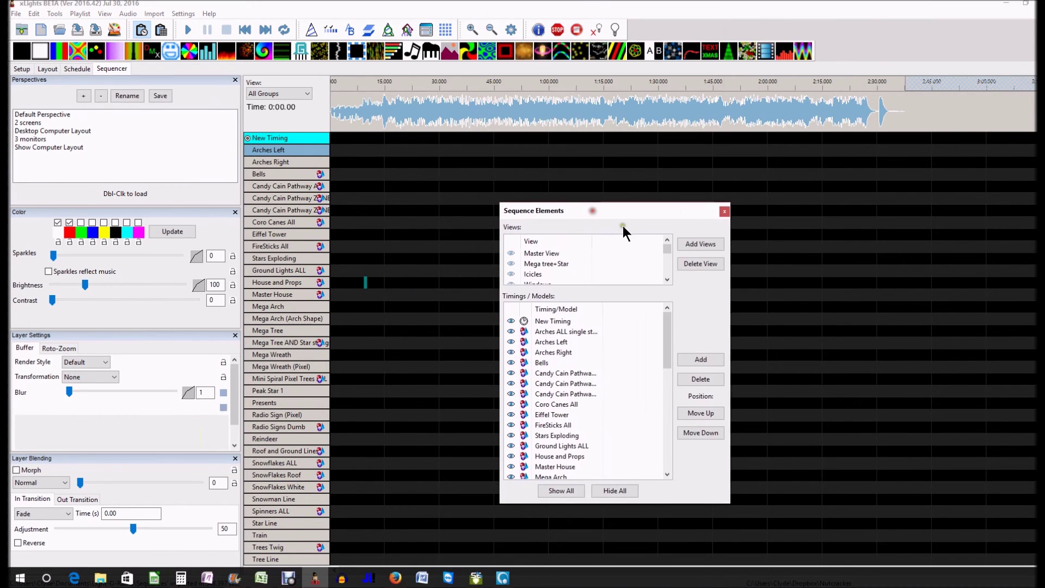
pyautogui.click(690, 364)
pyautogui.click(549, 244)
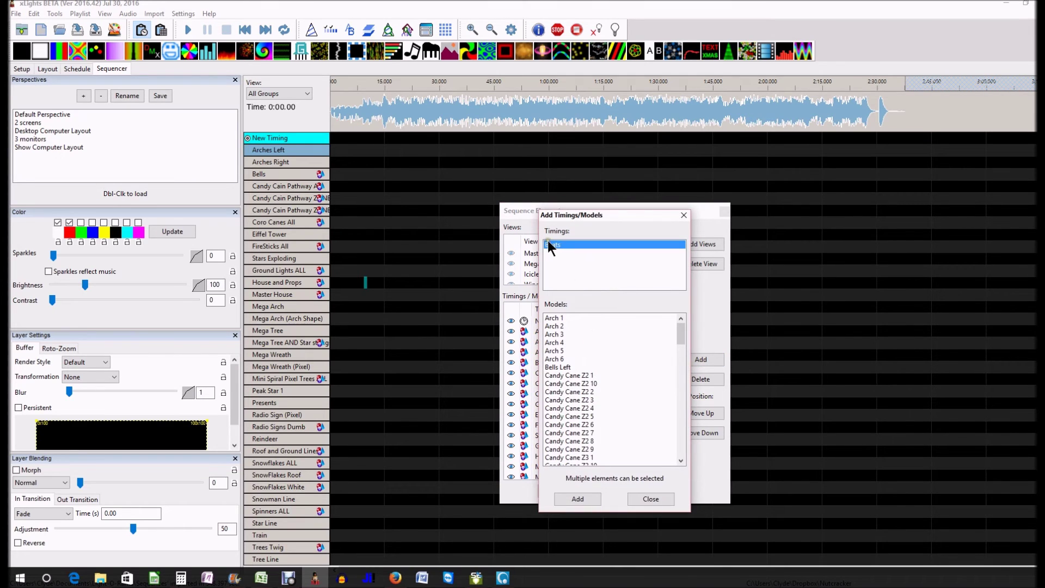
pyautogui.click(577, 499)
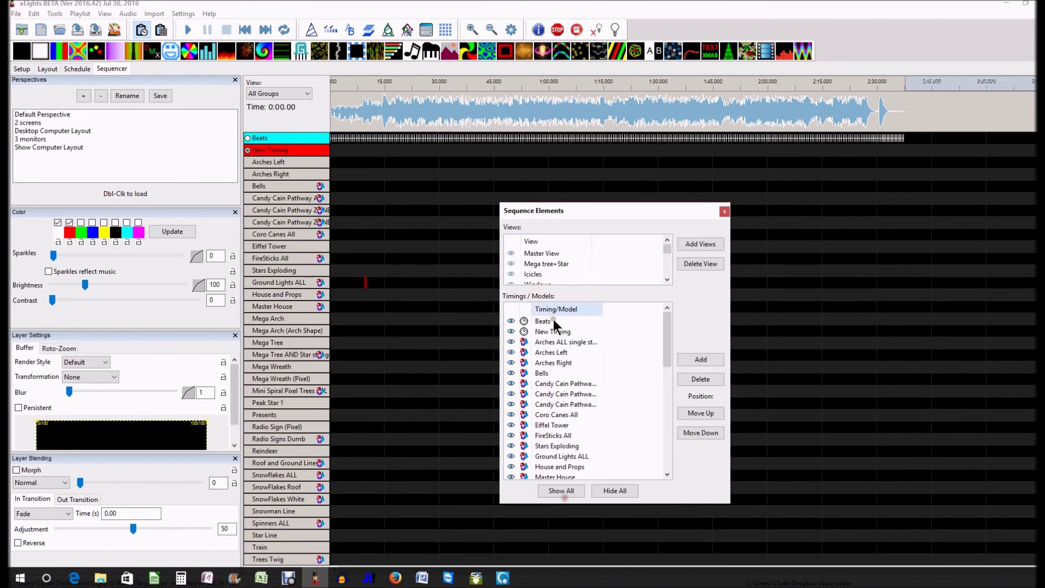
pyautogui.click(725, 212)
pyautogui.click(248, 138)
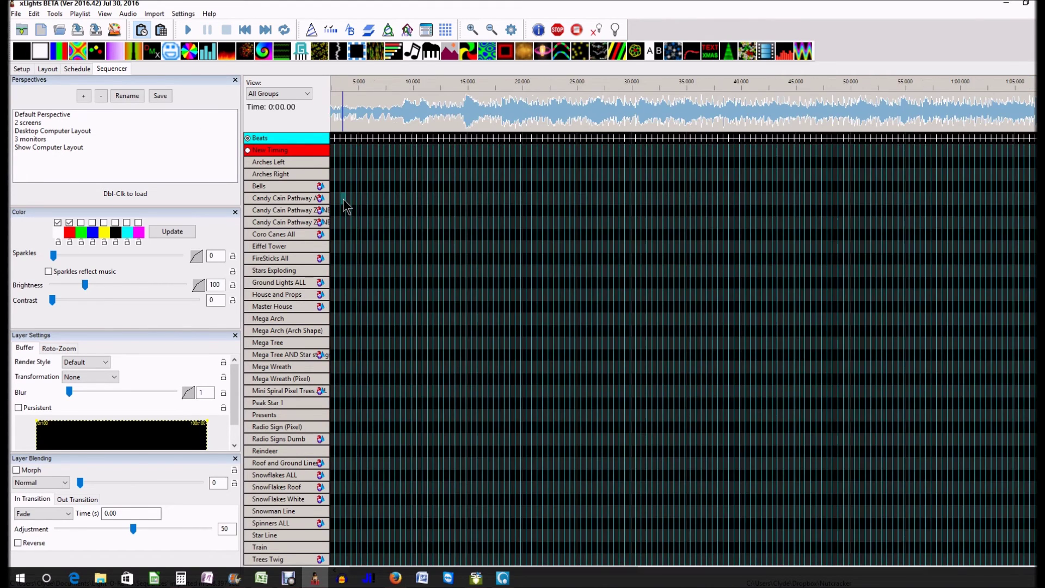
# Expand the Tree Line model into its nodes and render the whole sequence.
pyautogui.click(343, 199)
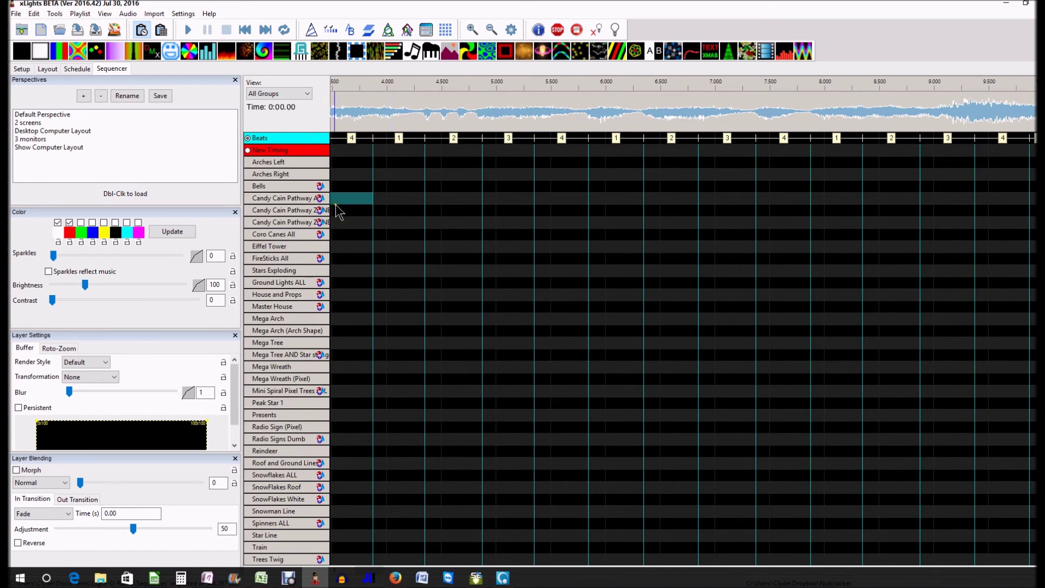
pyautogui.scroll(-2, 355, 290)
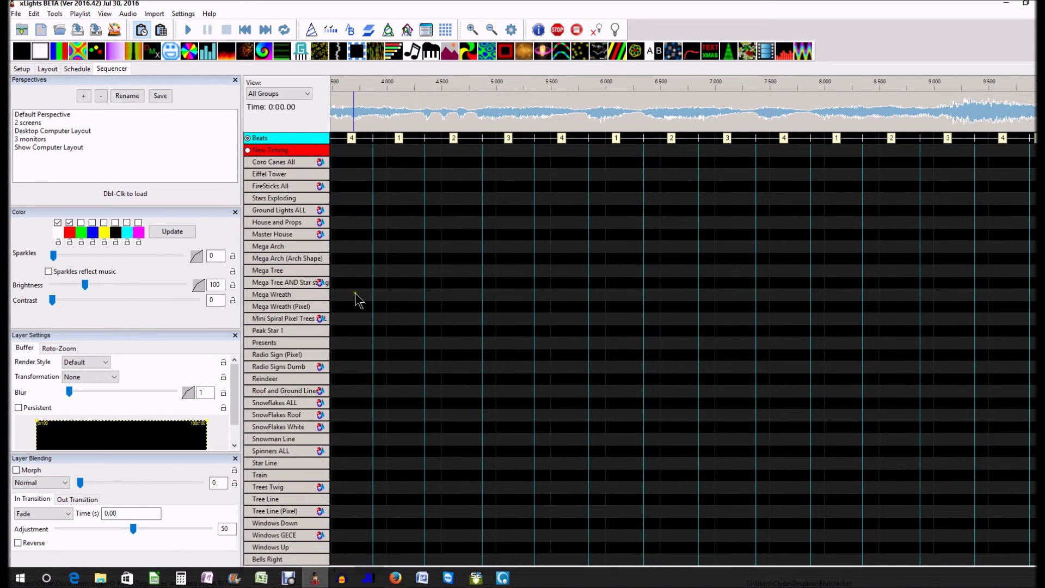
pyautogui.doubleClick(277, 499)
pyautogui.scroll(-5, 373, 466)
pyautogui.scroll(-4, 375, 443)
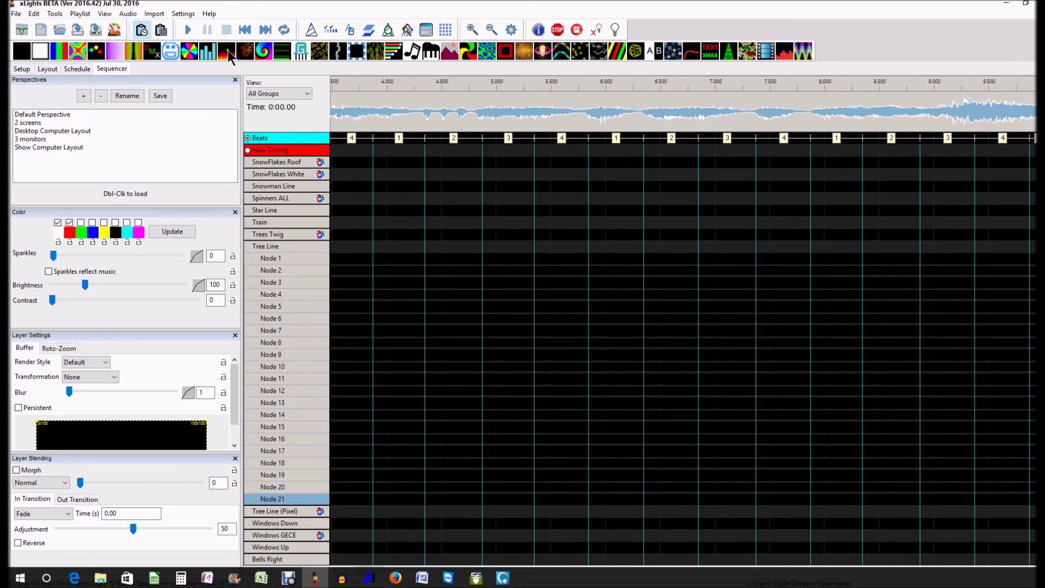
pyautogui.click(115, 29)
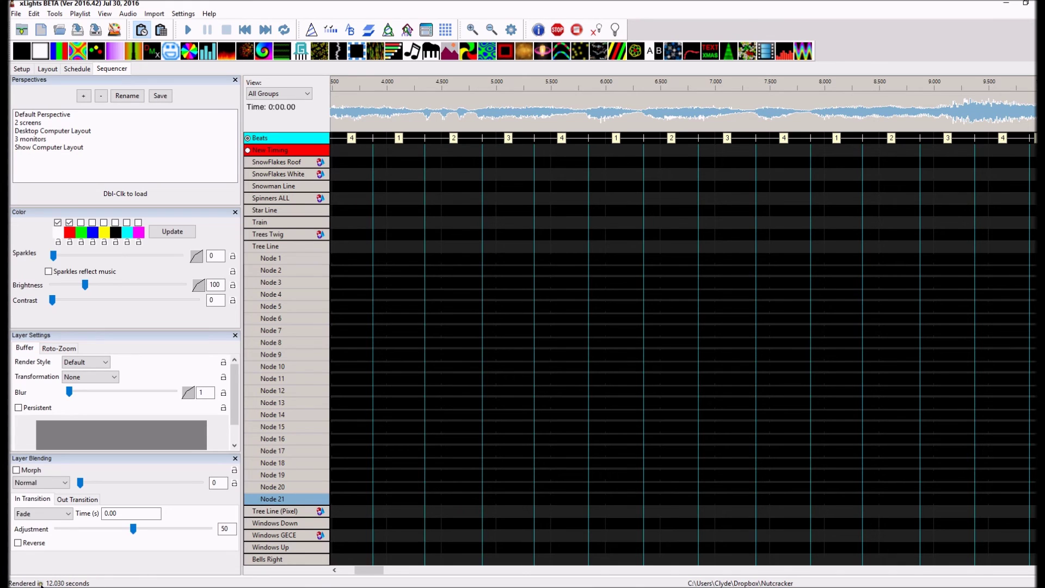
# Expand the Windows Down and Windows Up models and examine the imported effects on their nodes.
pyautogui.moveTo(369, 570); pyautogui.dragTo(306, 563)
pyautogui.doubleClick(281, 523)
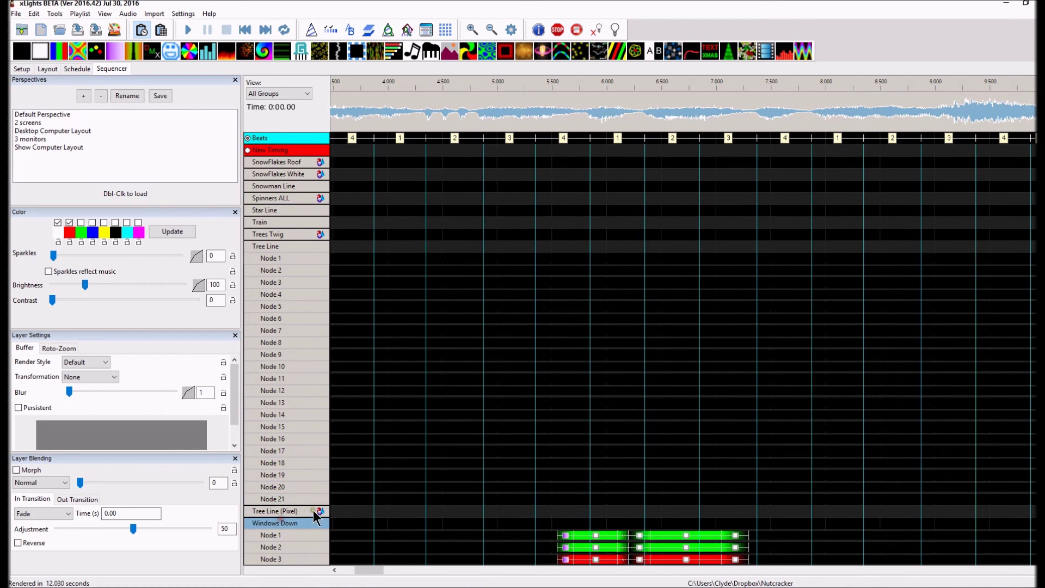
pyautogui.scroll(-3, 313, 510)
pyautogui.moveTo(362, 572); pyautogui.dragTo(254, 576)
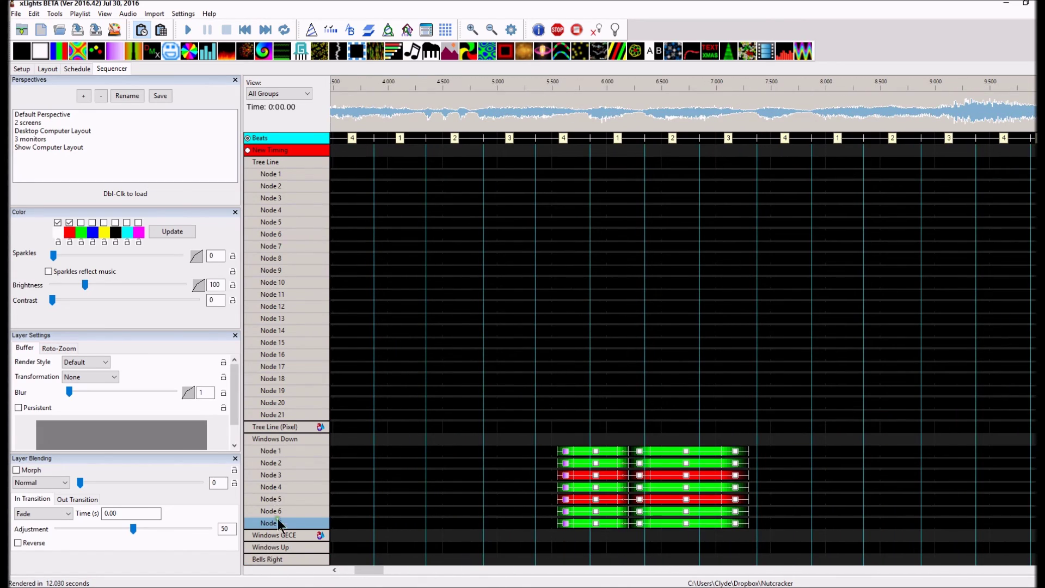
pyautogui.doubleClick(276, 544)
pyautogui.scroll(-2, 334, 542)
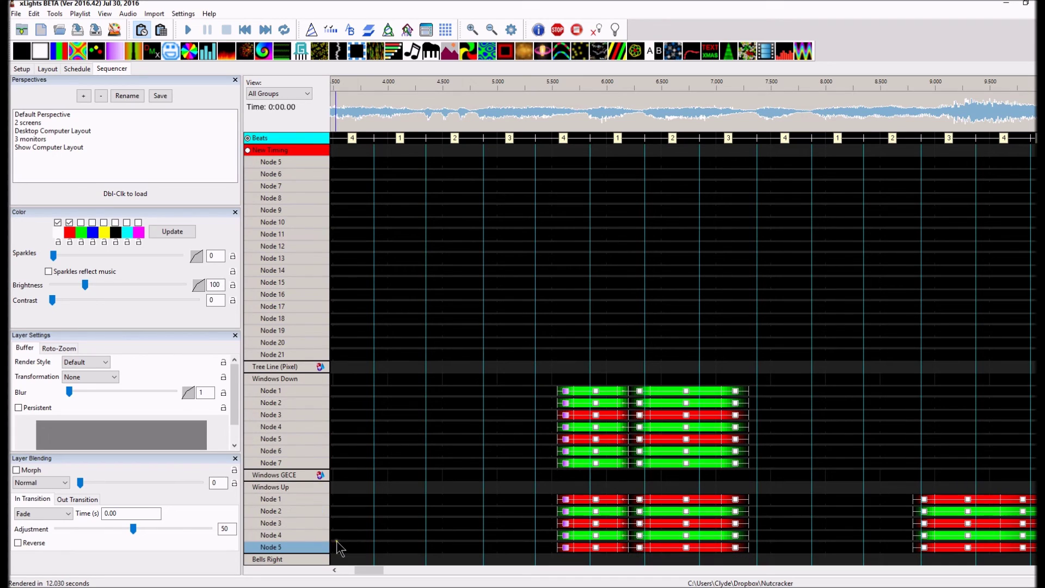
pyautogui.moveTo(366, 578)
pyautogui.moveTo(354, 569); pyautogui.dragTo(350, 536)
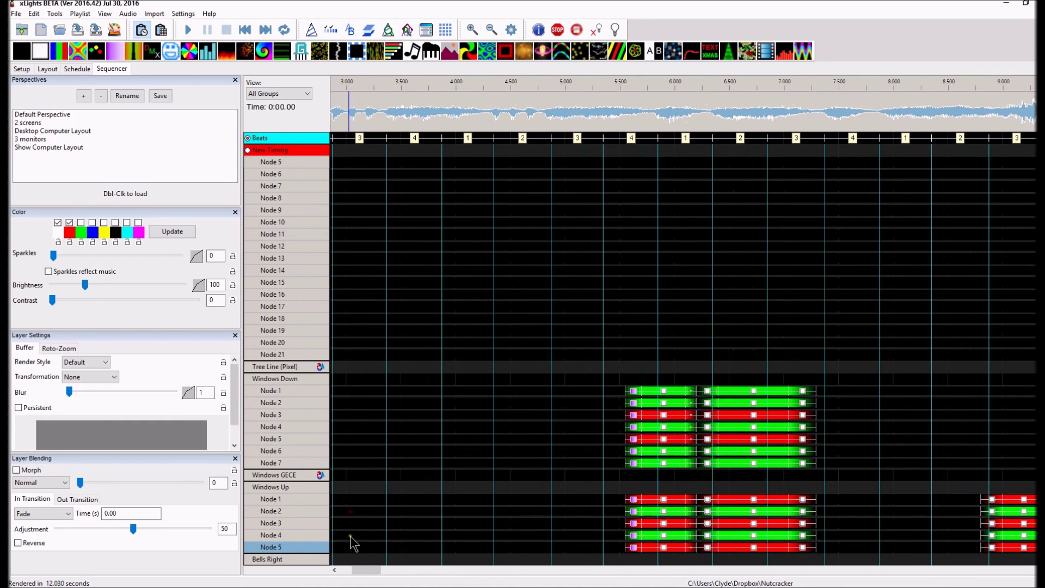
# Expand the Bells Right model and check the imported effects on its nodes.
pyautogui.scroll(-3, 266, 558)
pyautogui.click(266, 558)
pyautogui.moveTo(357, 571); pyautogui.dragTo(276, 564)
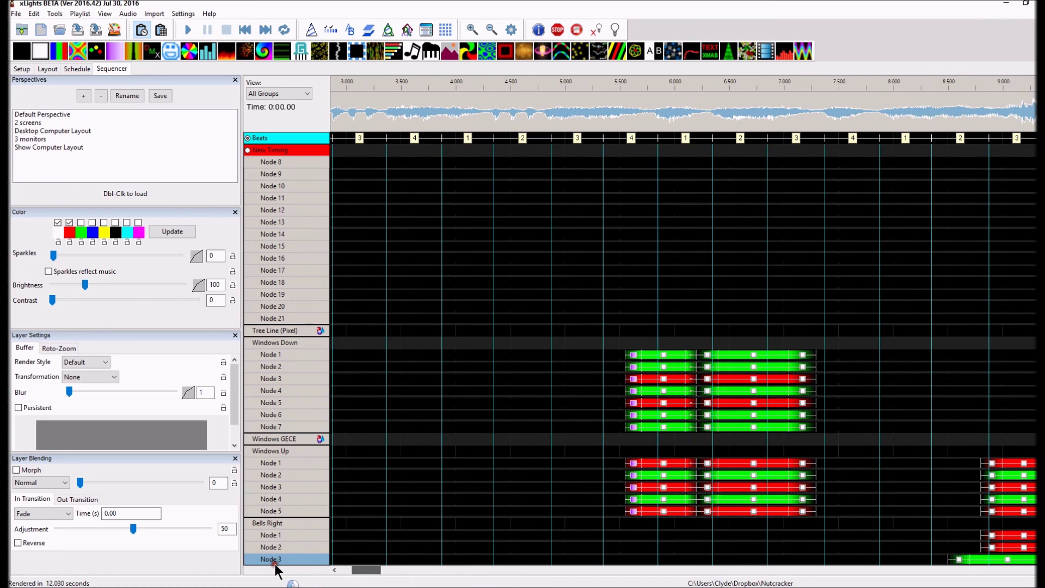
# Check the Radio Sign (Pixel) nodes, and expand the Radio Signs Dumb group to view its effects from the sequence start.
pyautogui.scroll(7, 355, 456)
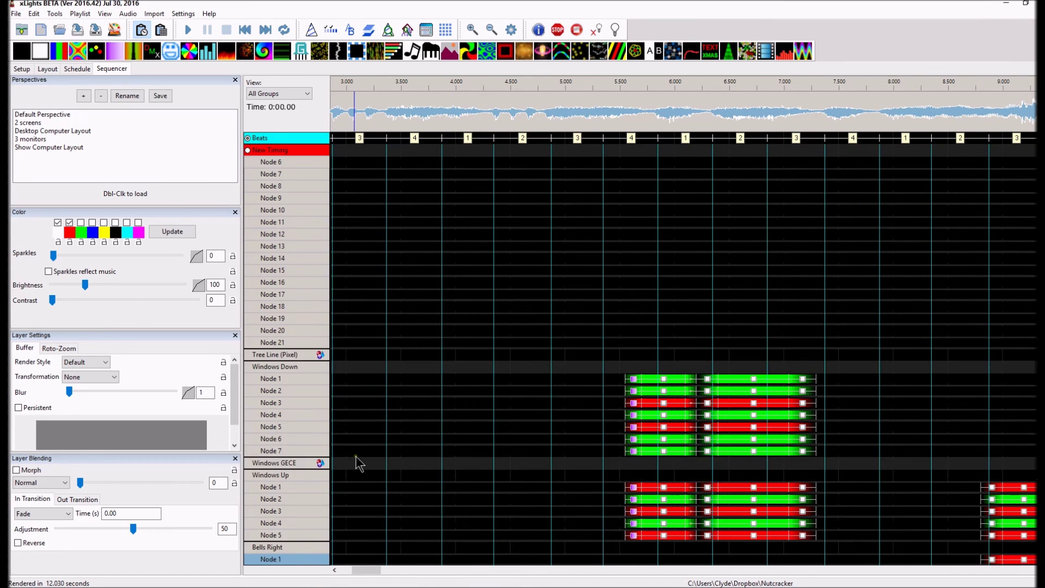
pyautogui.scroll(4, 355, 457)
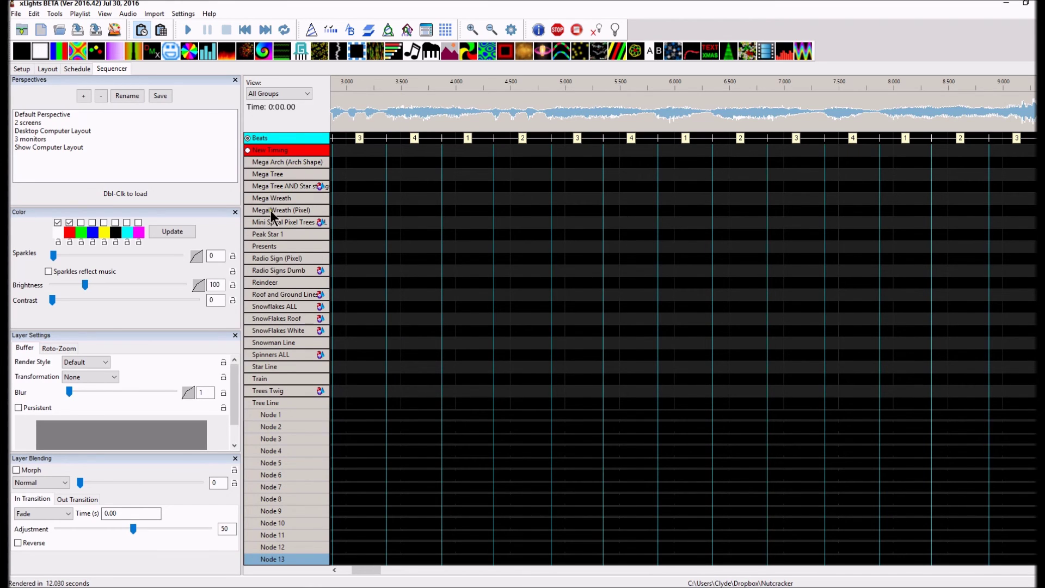
pyautogui.doubleClick(269, 258)
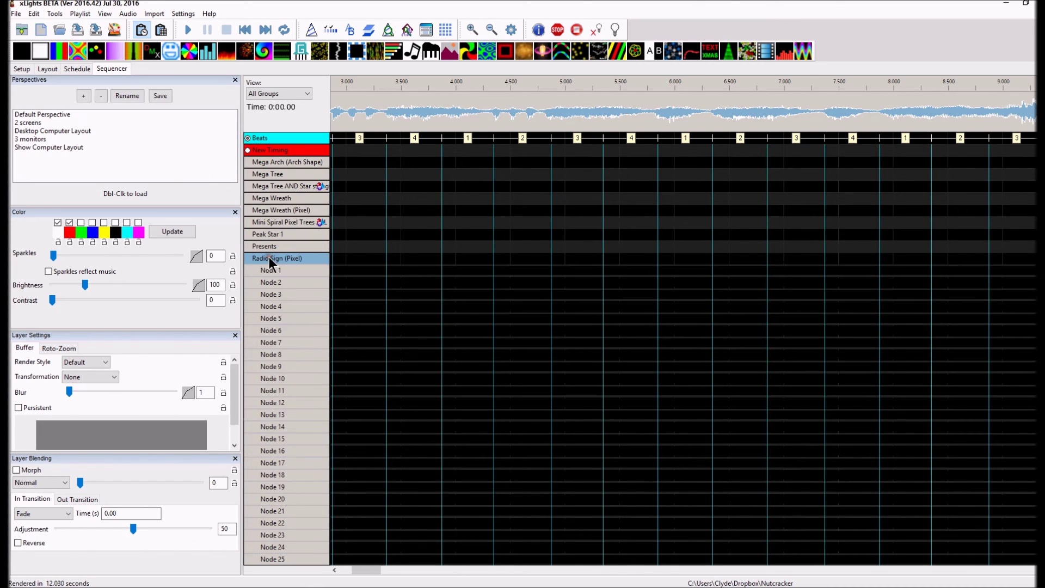
pyautogui.doubleClick(269, 258)
pyautogui.doubleClick(267, 270)
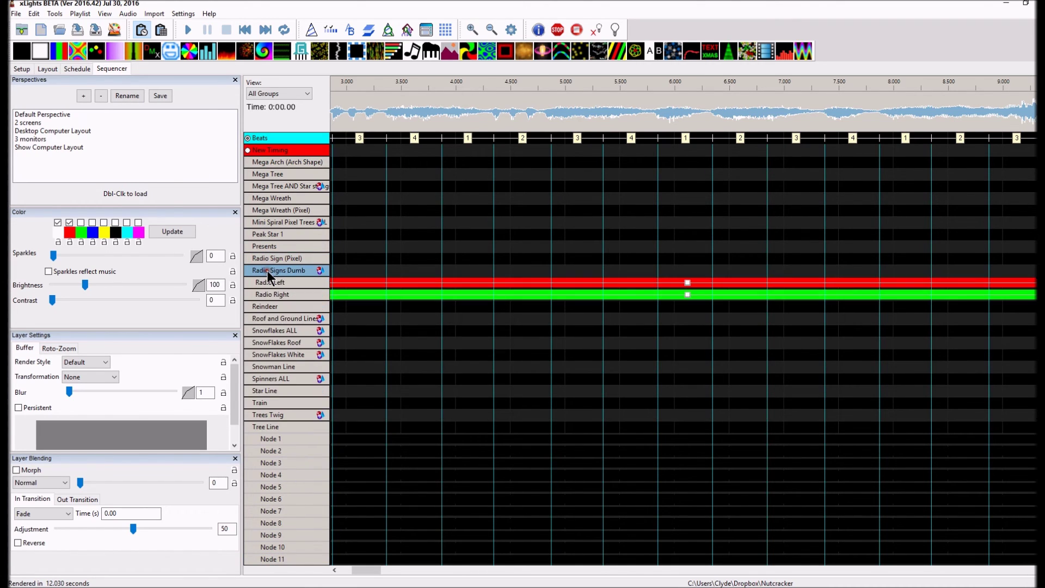
pyautogui.moveTo(373, 569); pyautogui.dragTo(329, 554)
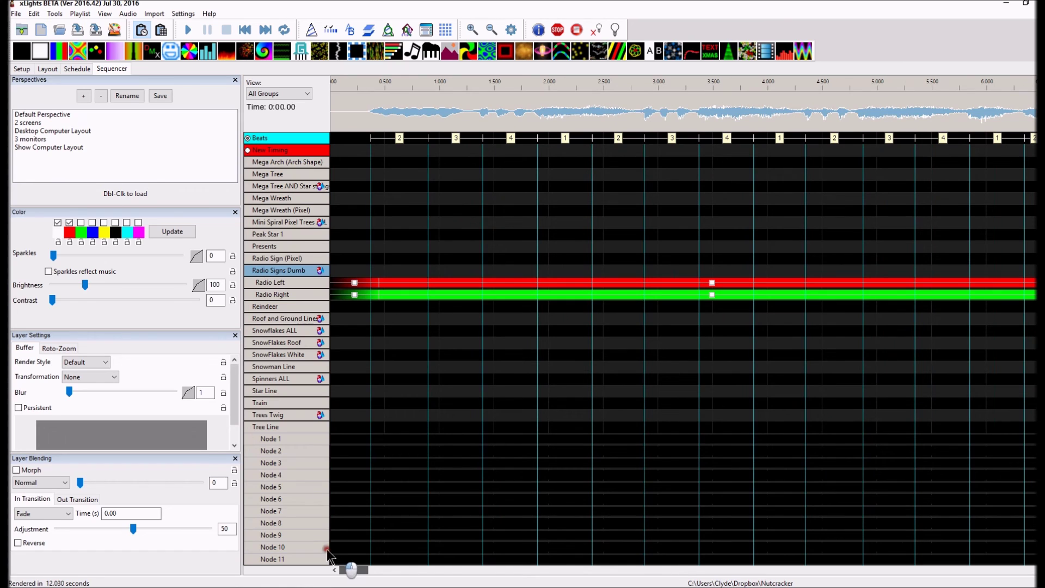
# Expand the Reindeer nodes and the Roof and Ground Lines group to inspect their imported effects.
pyautogui.doubleClick(267, 308)
pyautogui.moveTo(342, 570); pyautogui.dragTo(255, 548)
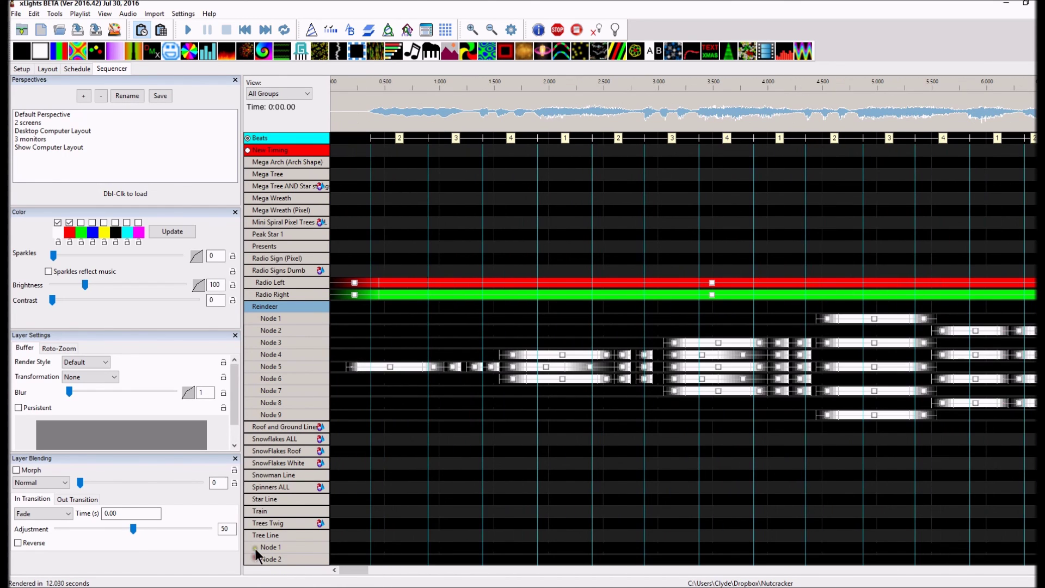
pyautogui.doubleClick(259, 430)
pyautogui.scroll(-2, 347, 406)
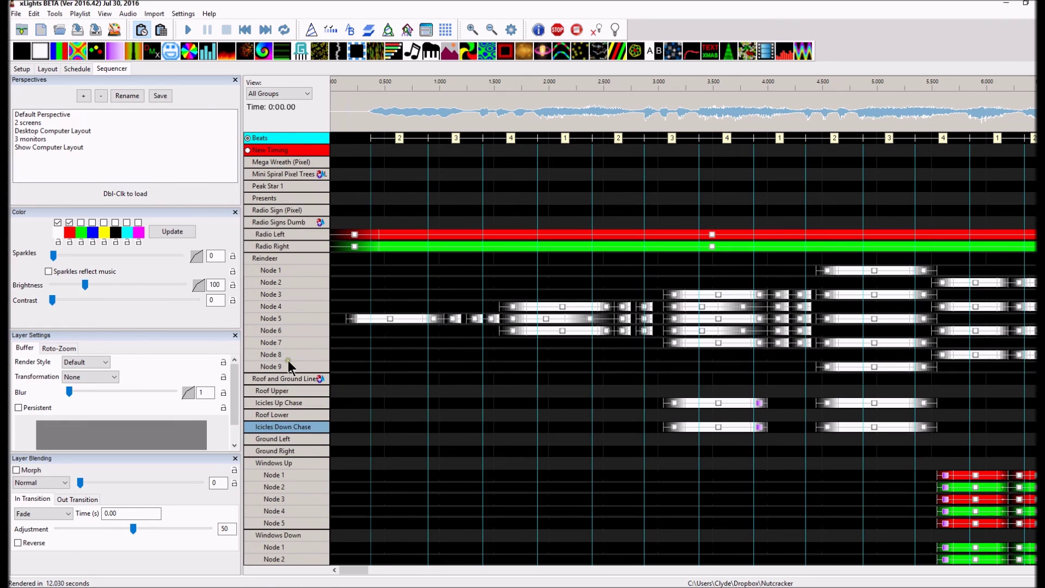
# Expand the Roof Lower nodes, check them along the first seconds of the timeline, and collapse them again.
pyautogui.click(272, 415)
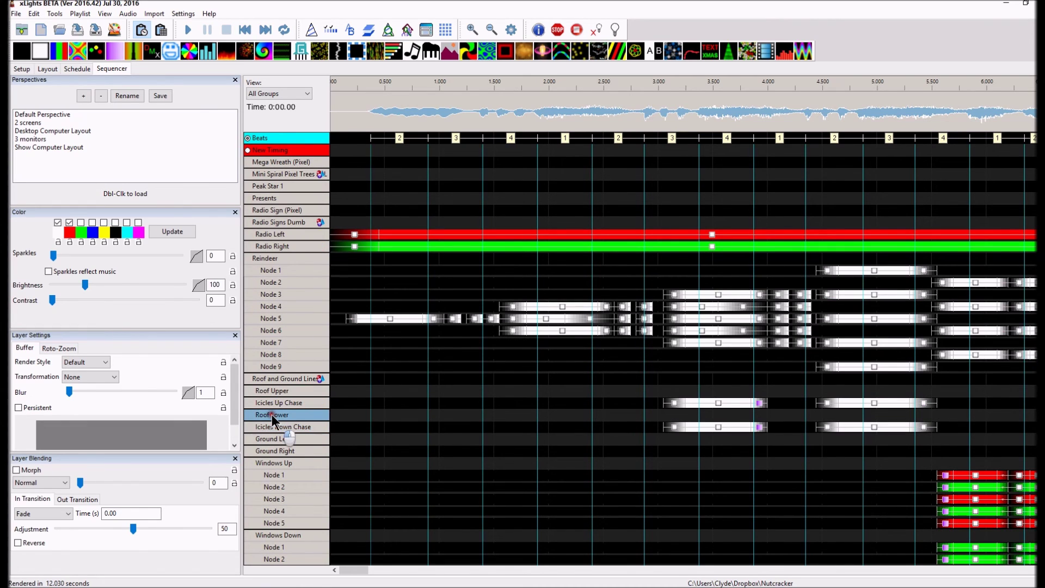
pyautogui.doubleClick(272, 415)
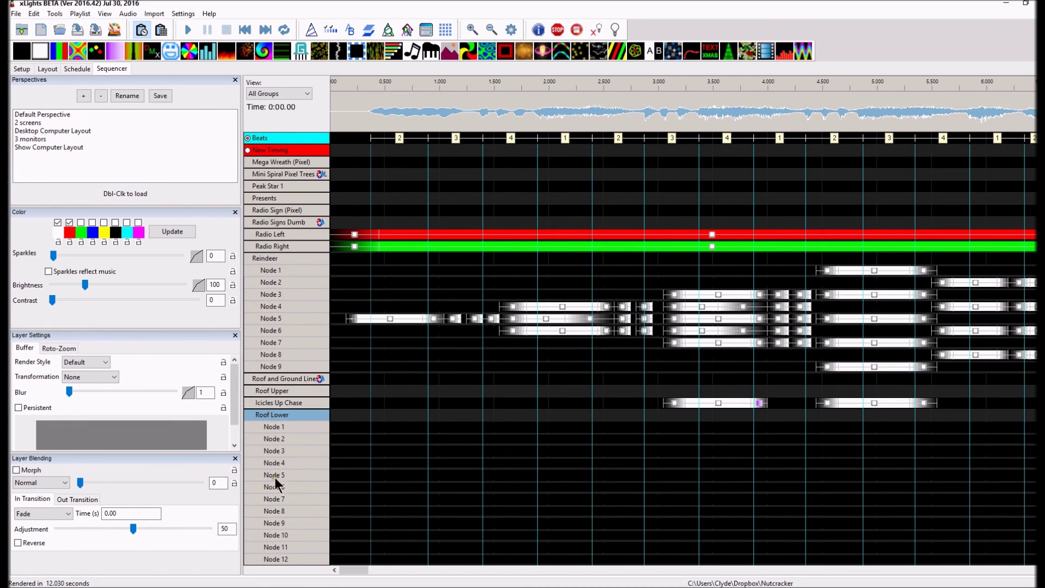
pyautogui.moveTo(351, 565); pyautogui.dragTo(394, 572)
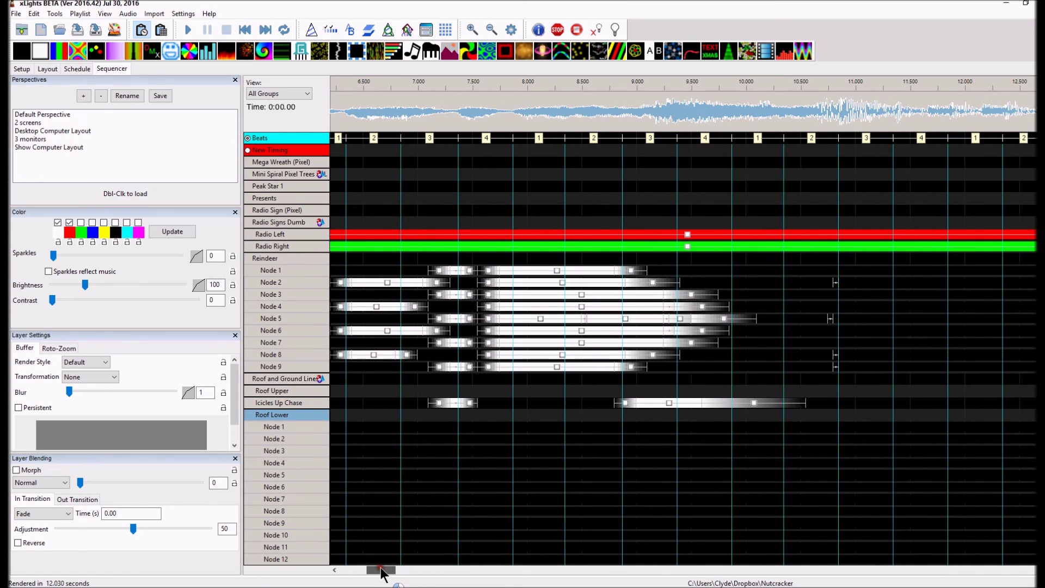
pyautogui.moveTo(375, 578); pyautogui.dragTo(344, 575)
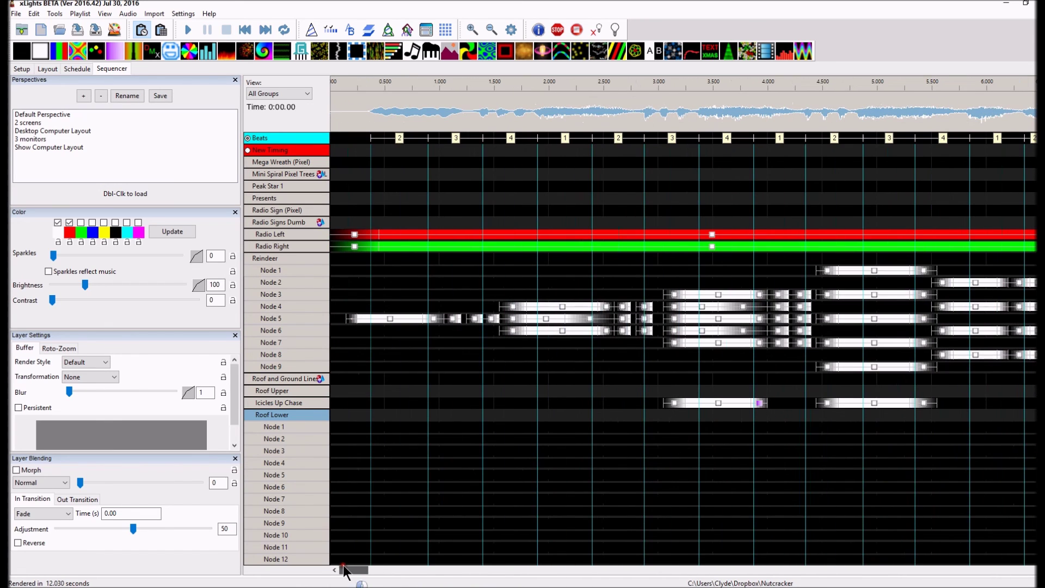
pyautogui.moveTo(358, 578); pyautogui.dragTo(371, 576)
pyautogui.doubleClick(275, 416)
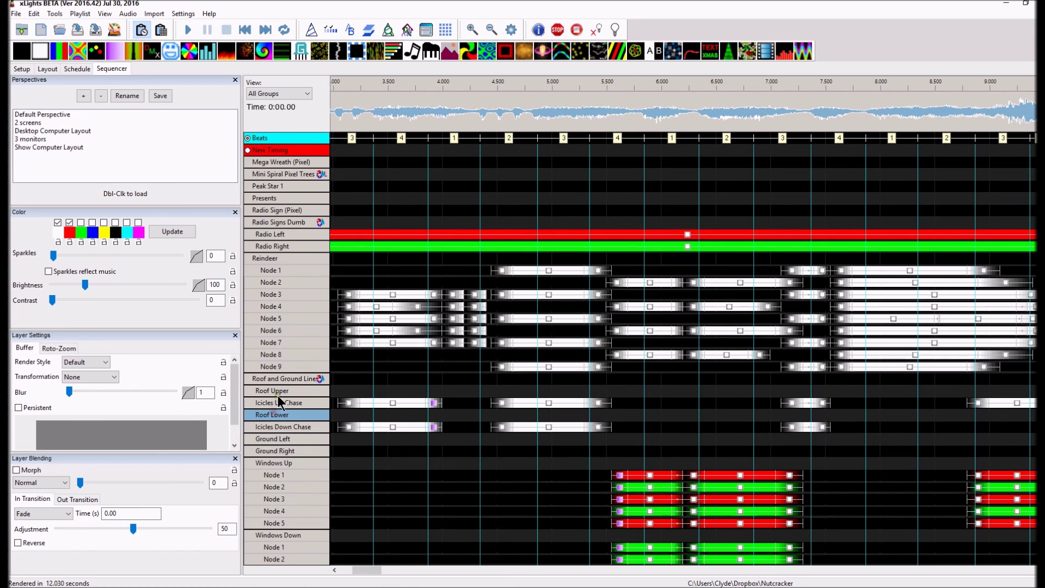
# Examine the Roof Upper row and its nodes further along the timeline, collapsing the nodes again.
pyautogui.click(279, 392)
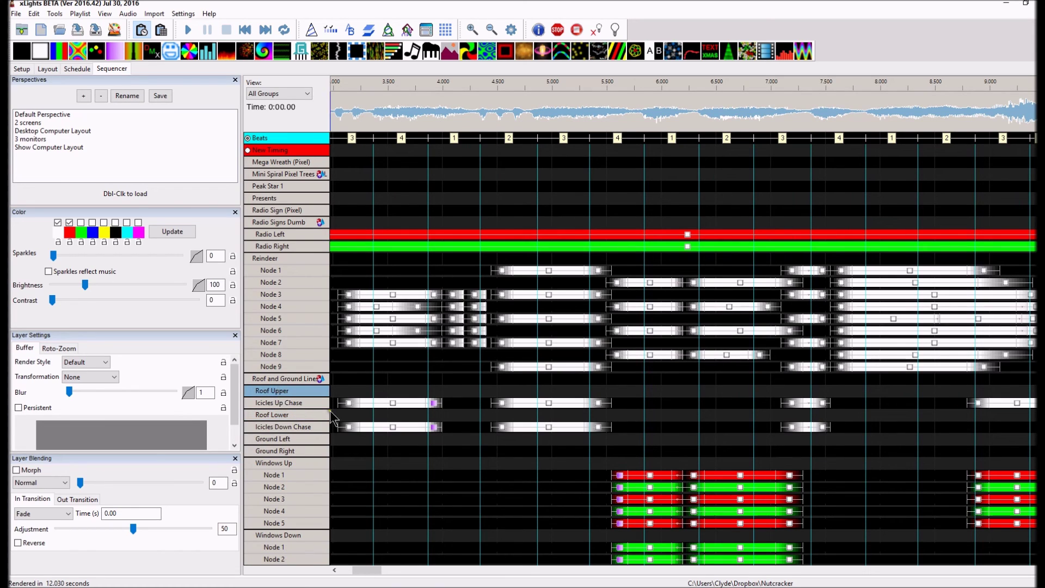
pyautogui.moveTo(366, 574); pyautogui.dragTo(385, 571)
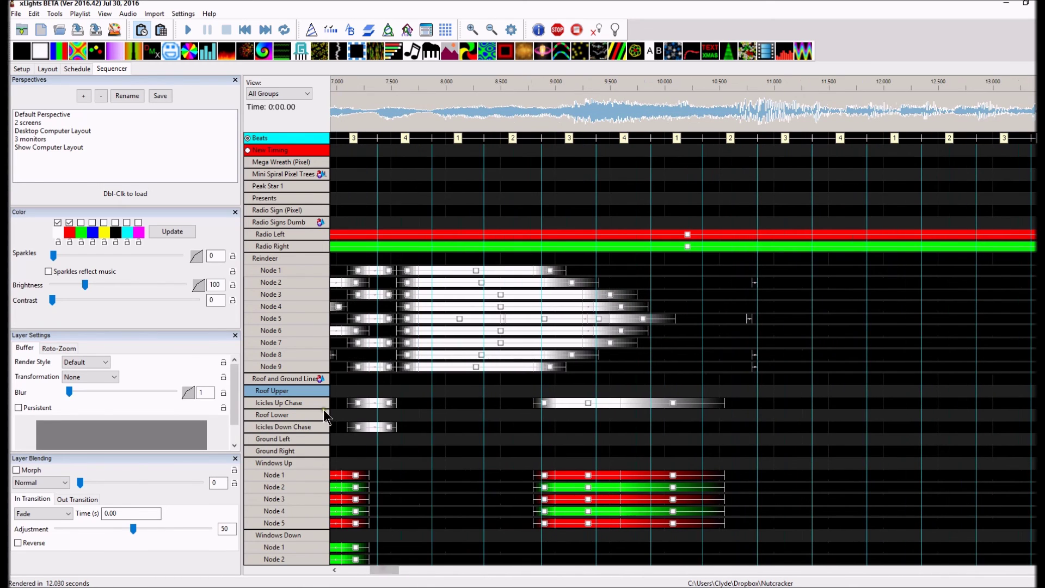
pyautogui.doubleClick(314, 390)
pyautogui.moveTo(380, 570); pyautogui.dragTo(425, 570)
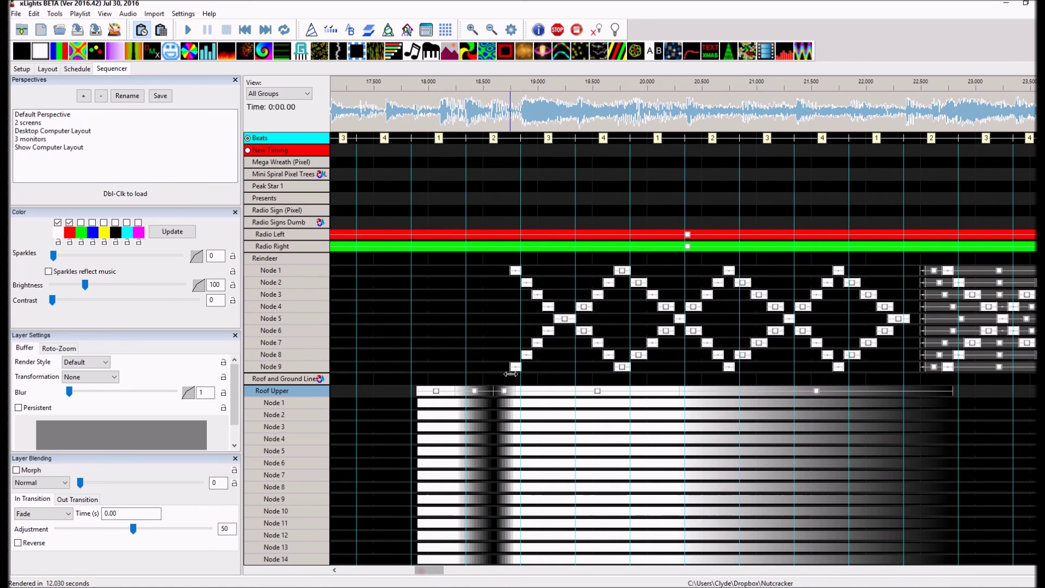
pyautogui.doubleClick(323, 393)
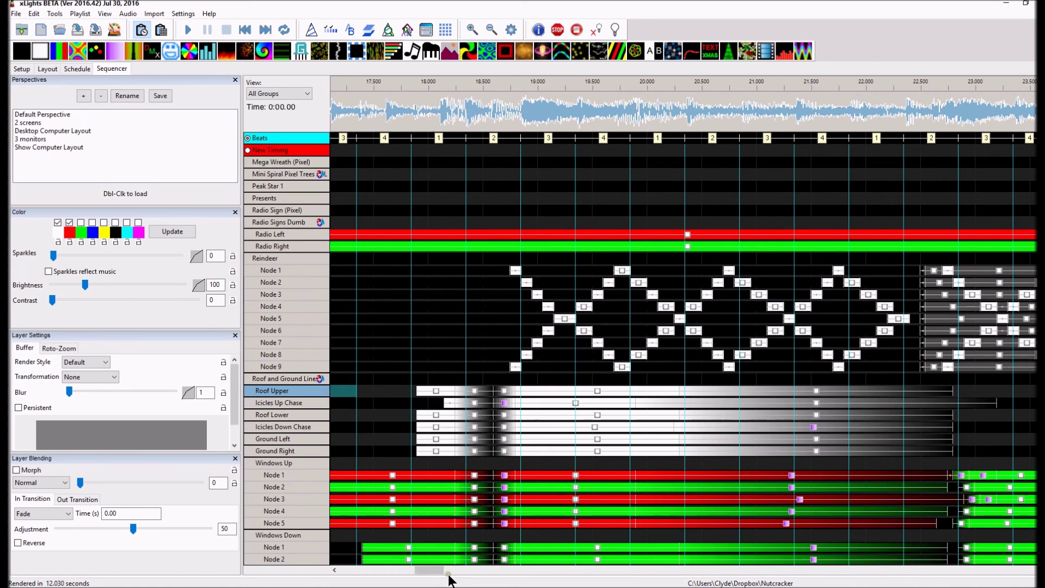
pyautogui.moveTo(432, 572); pyautogui.dragTo(517, 578)
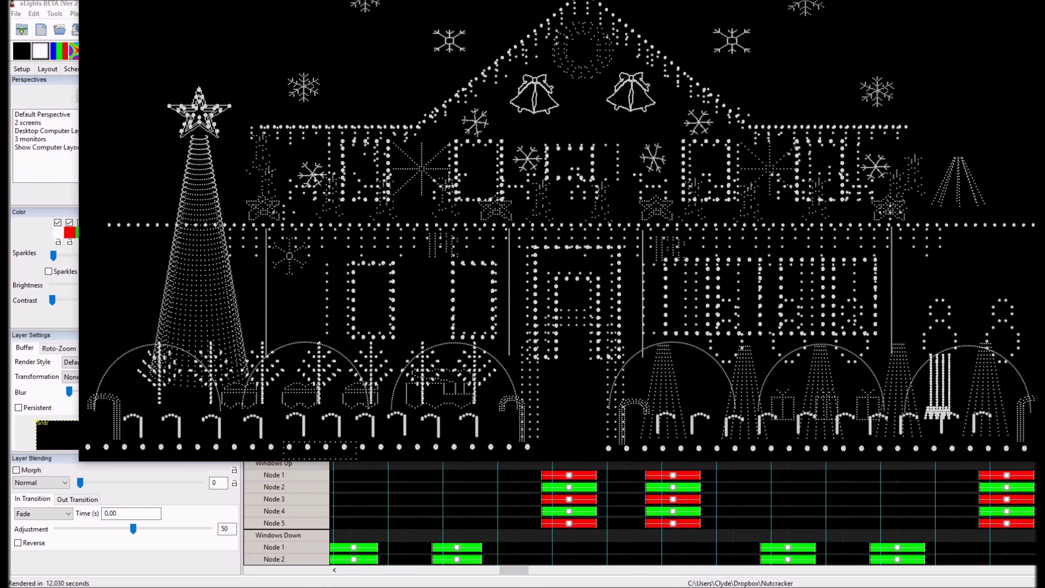
# Move and shrink the House Preview window below the waveform, and play the imported sequence in it.
pyautogui.moveTo(479, 0); pyautogui.dragTo(383, 78)
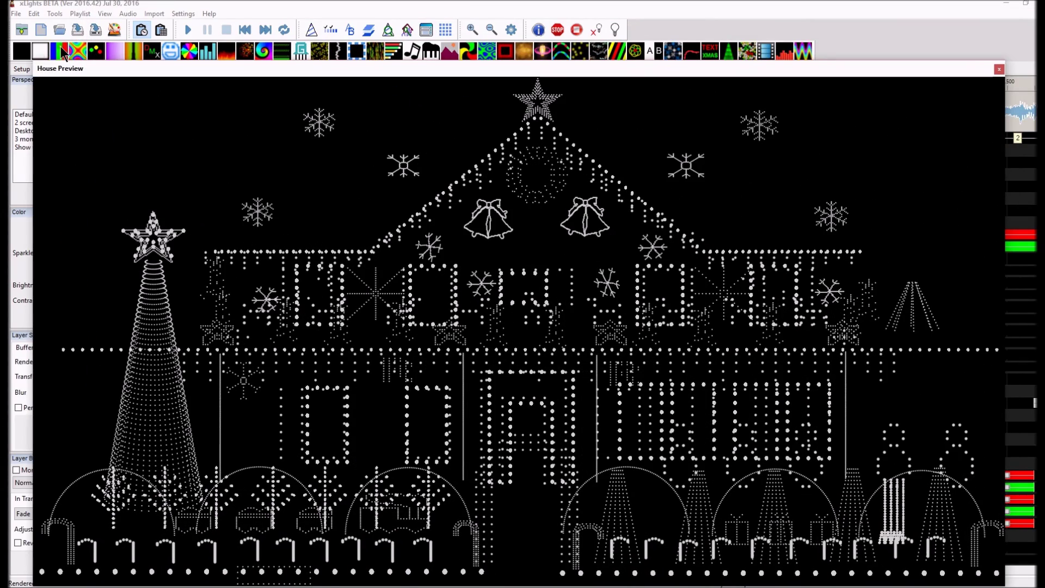
pyautogui.moveTo(31, 60); pyautogui.dragTo(351, 197)
pyautogui.moveTo(445, 211); pyautogui.dragTo(395, 170)
pyautogui.click(360, 112)
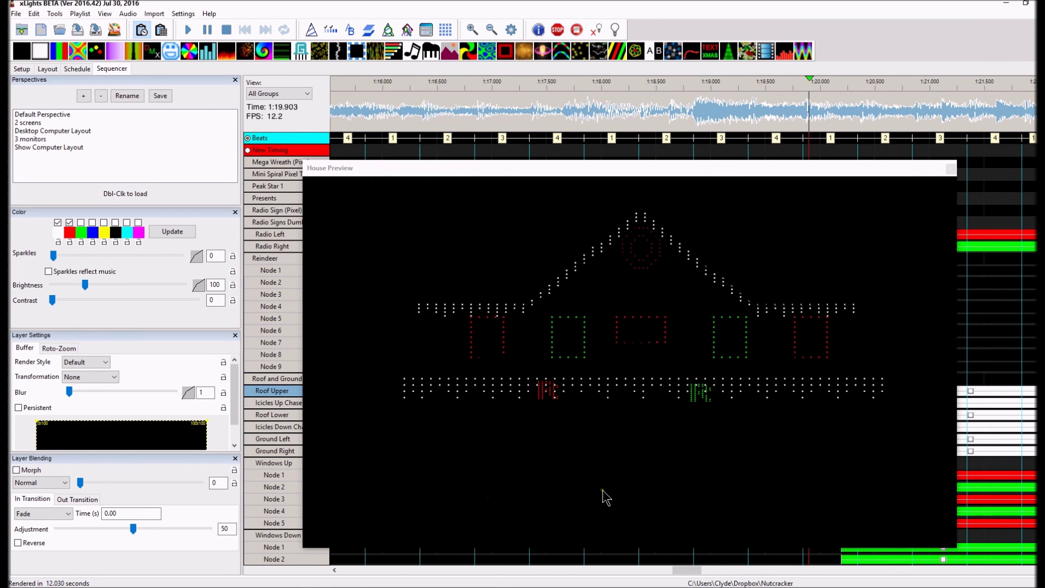
pyautogui.click(469, 117)
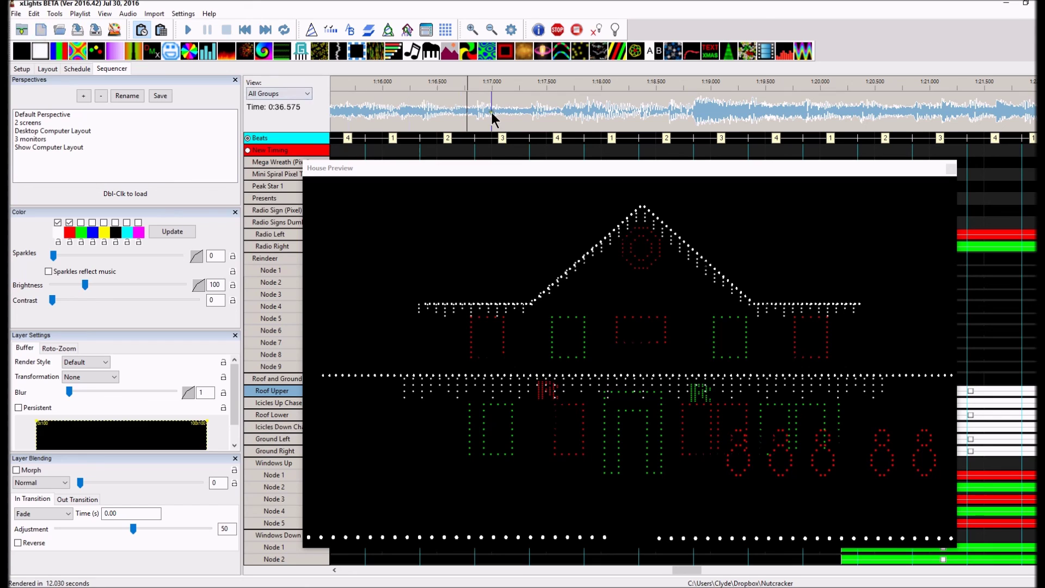
pyautogui.click(497, 168)
pyautogui.click(495, 168)
pyautogui.click(601, 334)
pyautogui.click(661, 308)
pyautogui.click(586, 295)
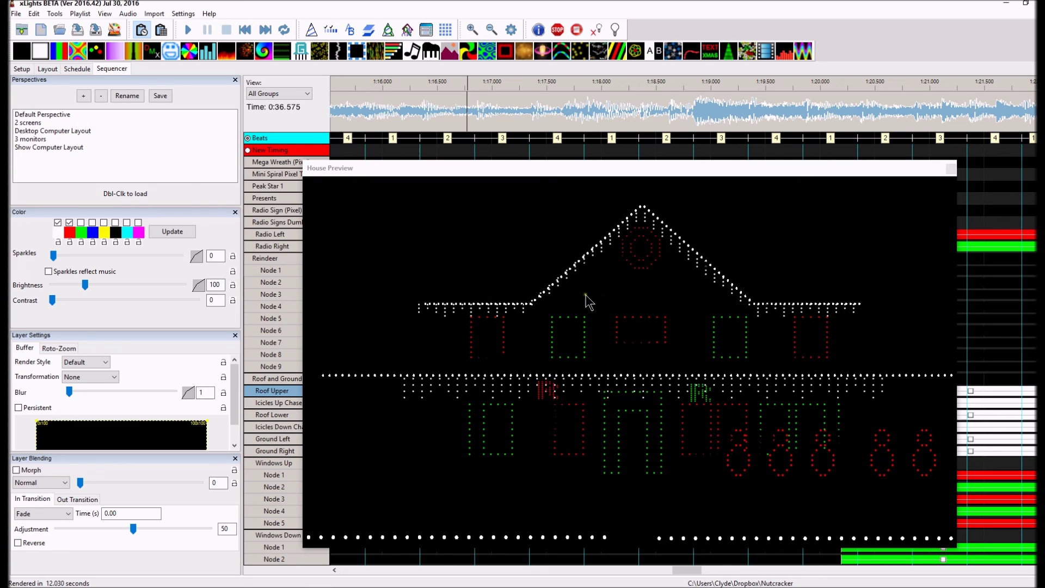
pyautogui.click(603, 326)
pyautogui.click(843, 299)
pyautogui.click(822, 150)
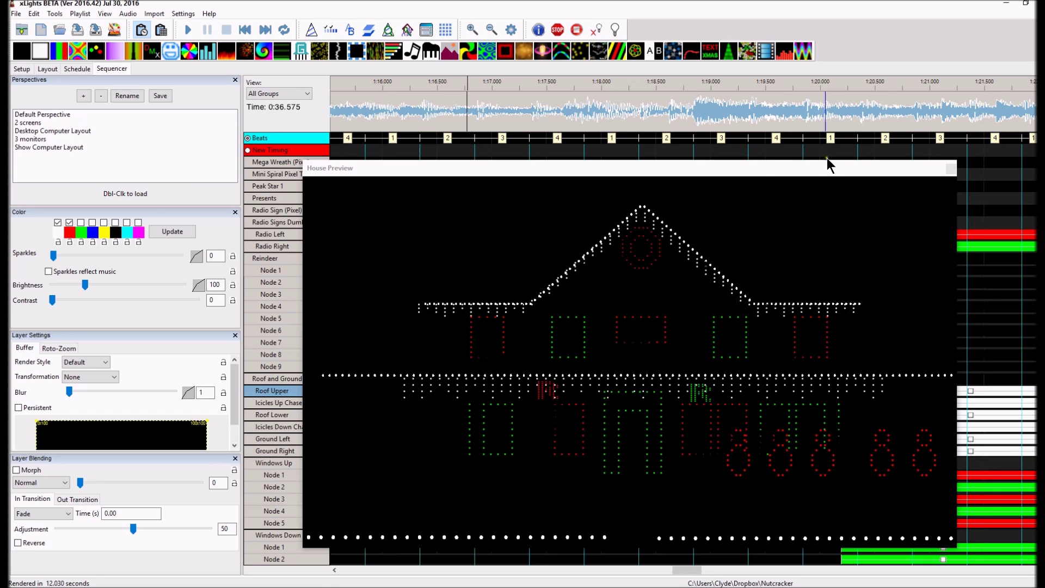